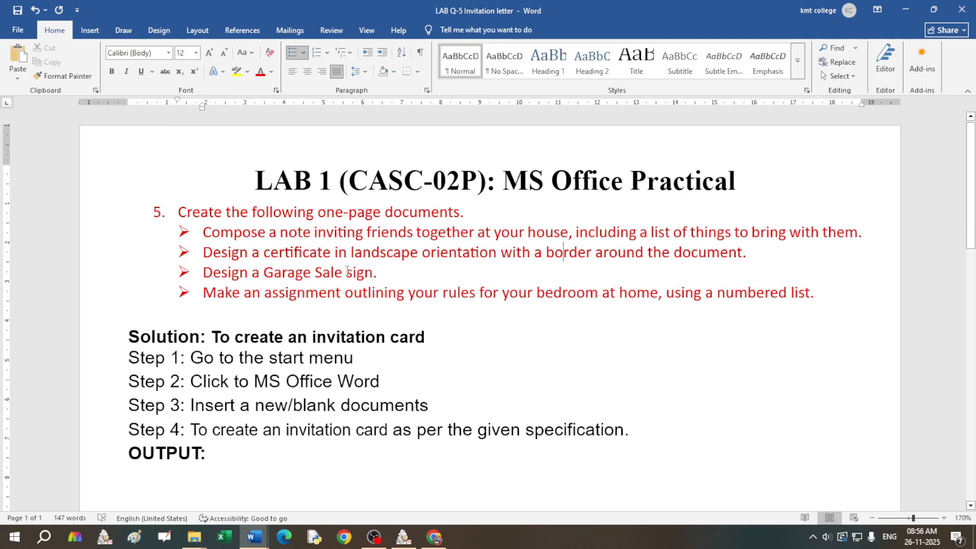
Step: Highlight and review the Garage Sale task, the bedroom rules task and the solution steps block
left_click_drag(216, 274, 386, 278)
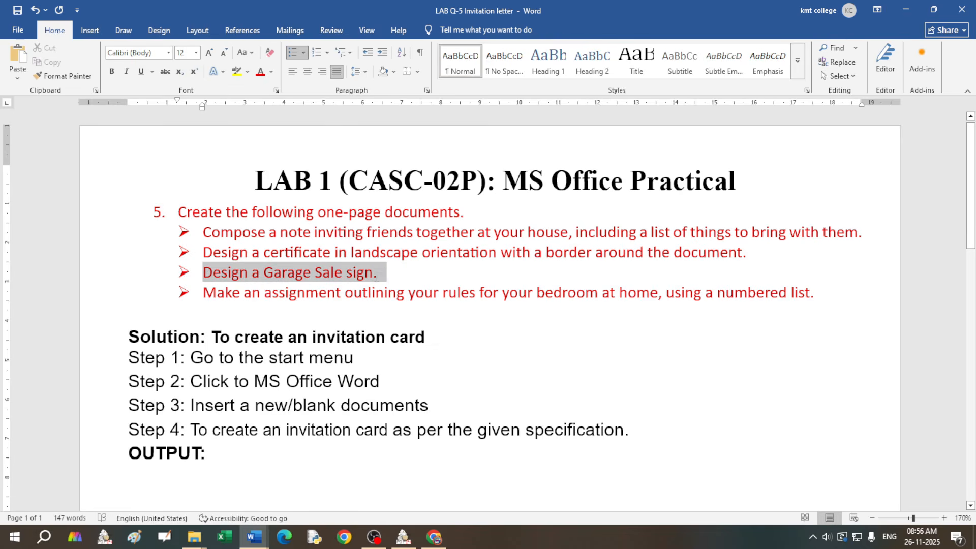
left_click(310, 279)
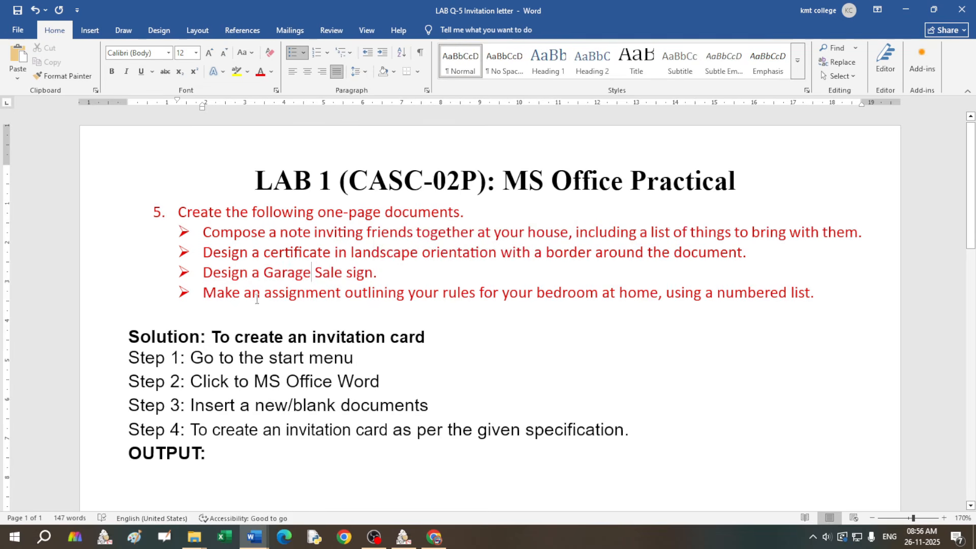
left_click_drag(346, 295, 536, 294)
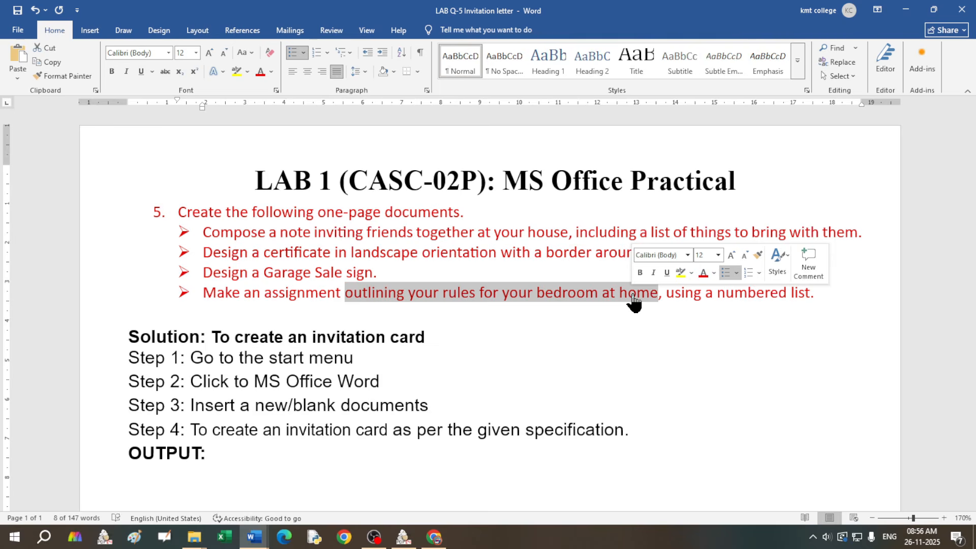
left_click(702, 294)
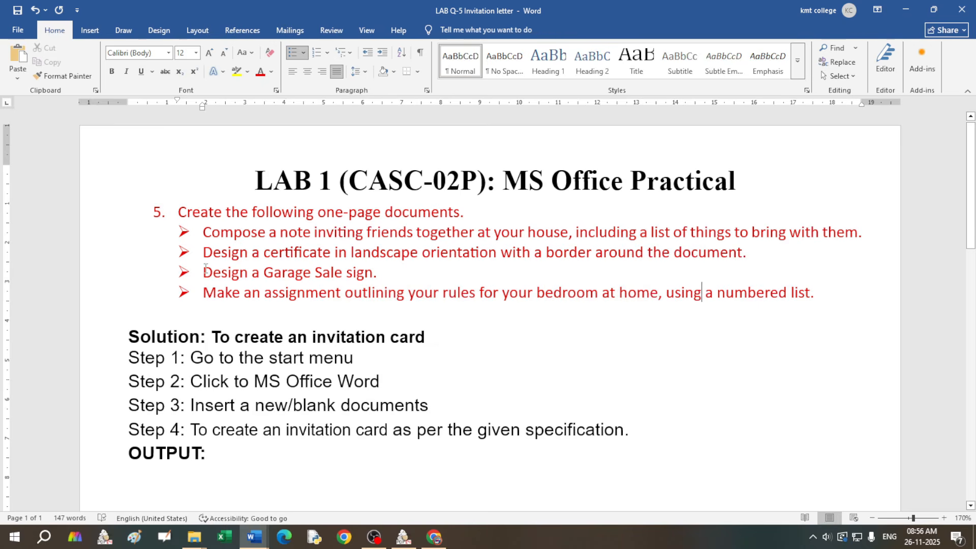
scroll(206, 268, "down", 1)
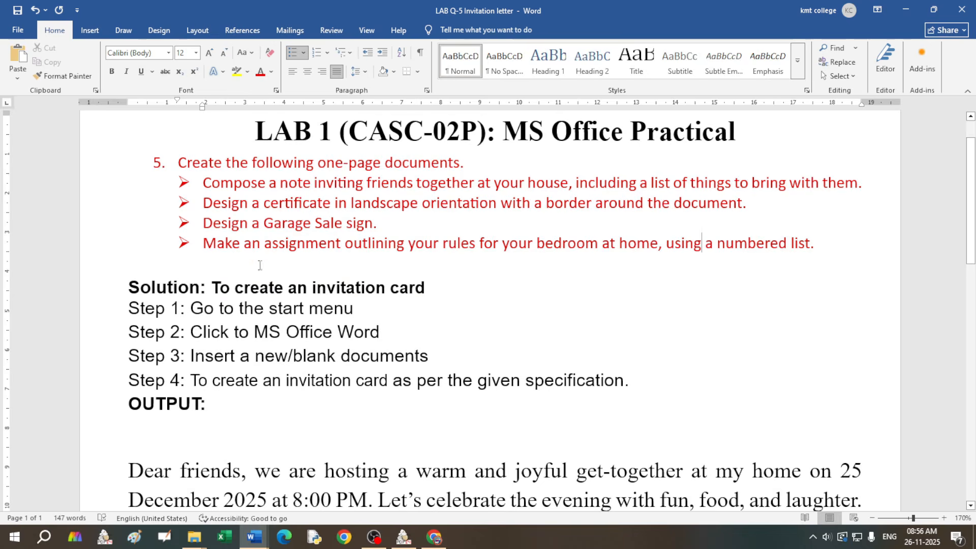
scroll(131, 335, "up", 1)
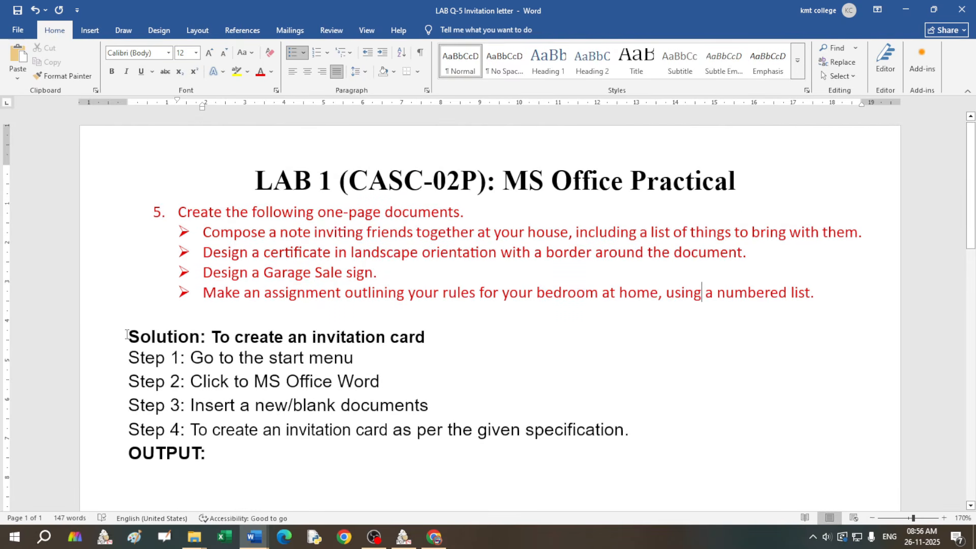
left_click_drag(129, 335, 617, 442)
left_click(297, 337)
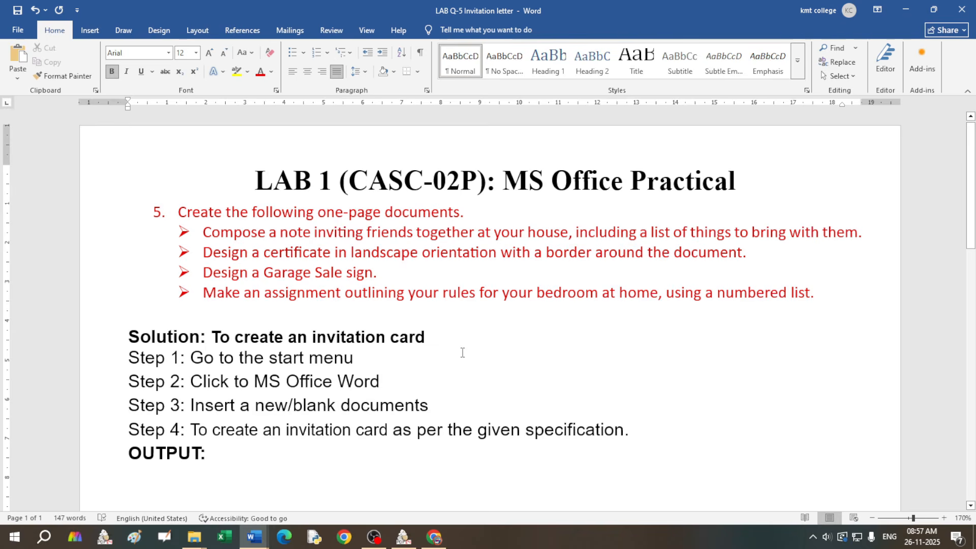
Step: Highlight and review the Dear friends invitation paragraph
scroll(462, 352, "down", 5)
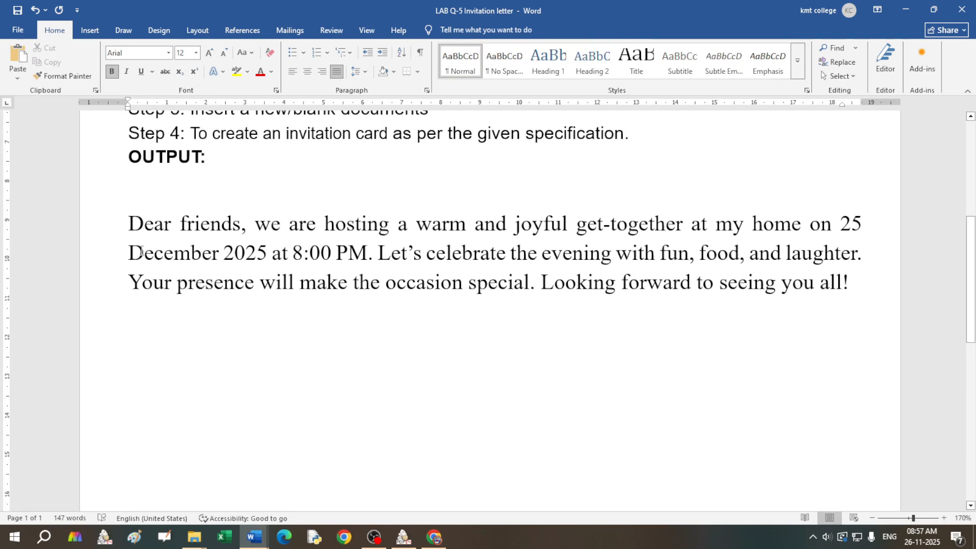
left_click_drag(129, 222, 849, 291)
left_click(688, 257)
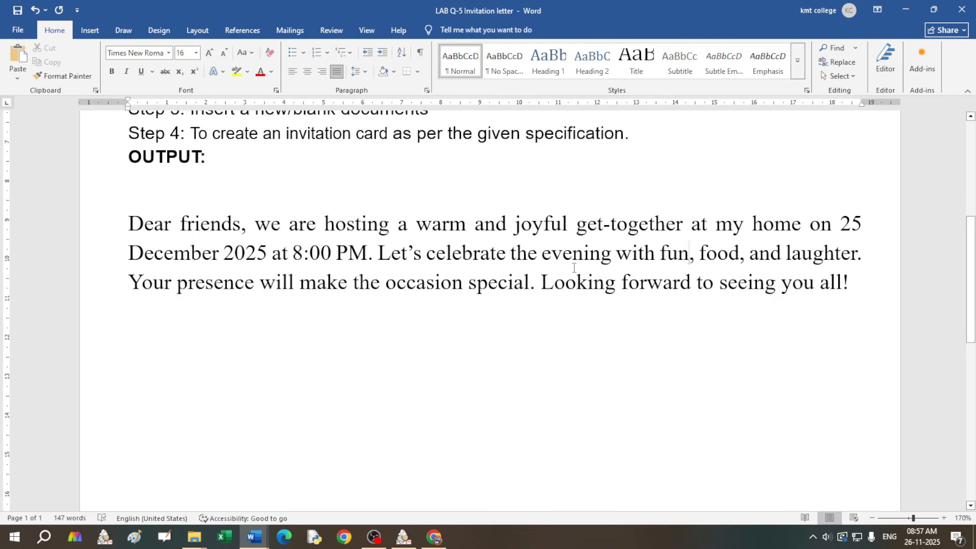
scroll(574, 269, "up", 5)
scroll(573, 268, "down", 5)
scroll(574, 269, "down", 3)
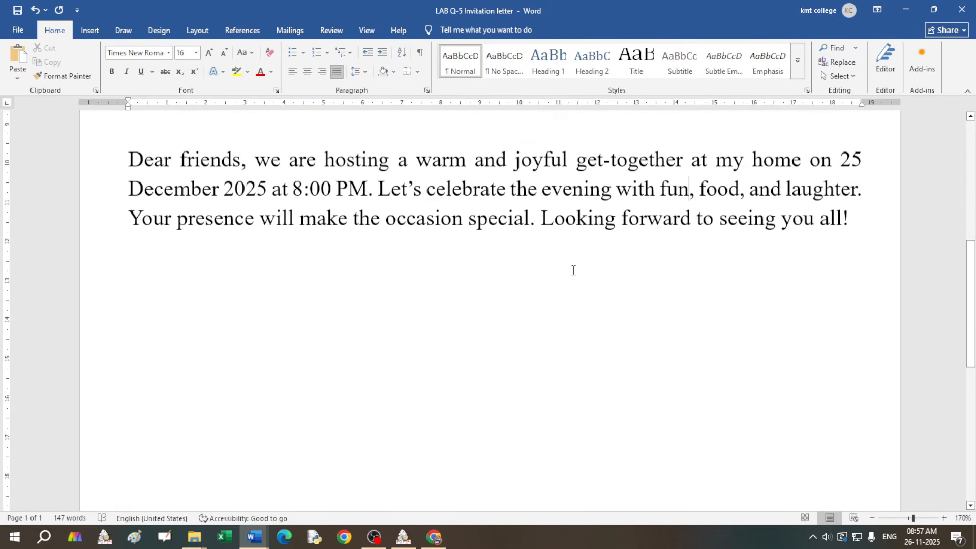
Step: Zoom out, then start a new empty line after the invitation paragraph
left_click(873, 519)
left_click(873, 519)
left_click(872, 518)
left_click(873, 519)
left_click(872, 519)
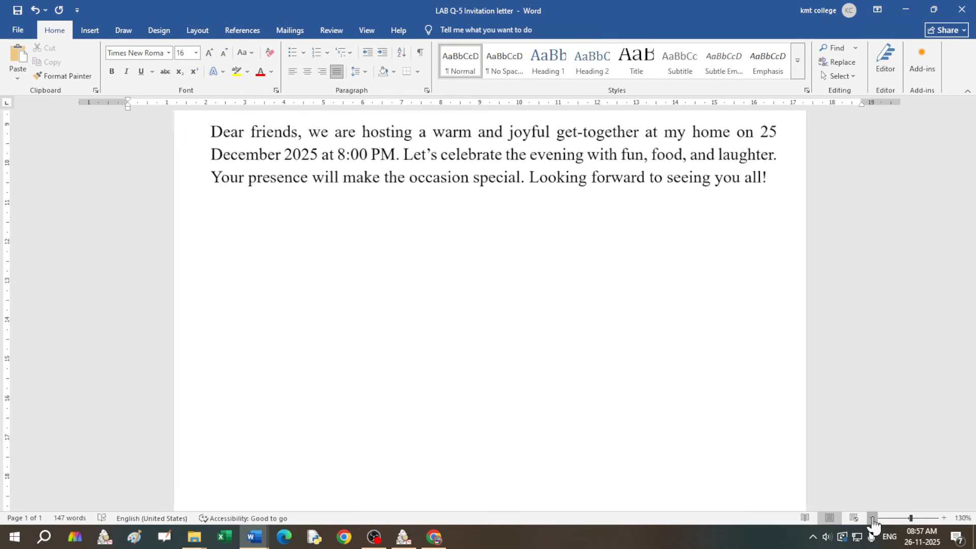
left_click(872, 519)
left_click(873, 518)
left_click(873, 519)
left_click(873, 518)
left_click(873, 519)
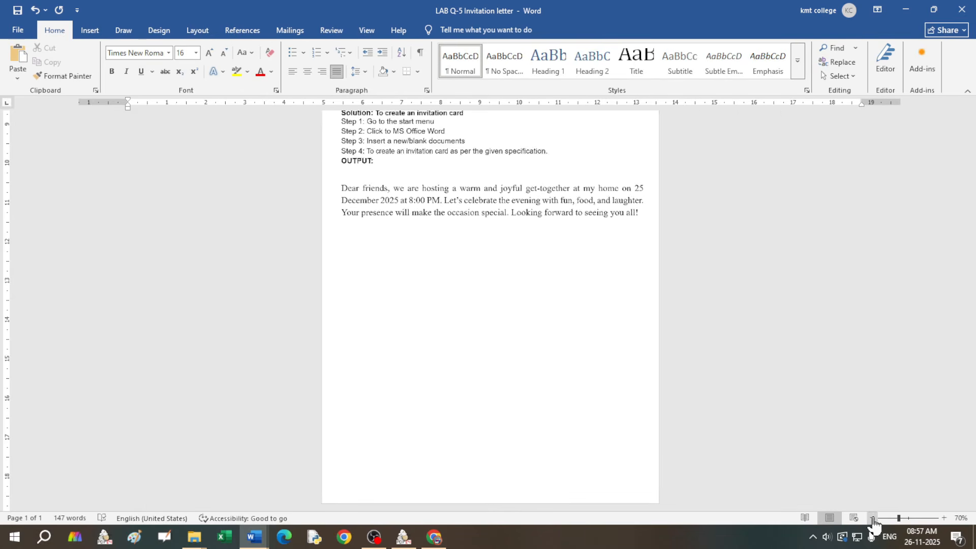
left_click(873, 518)
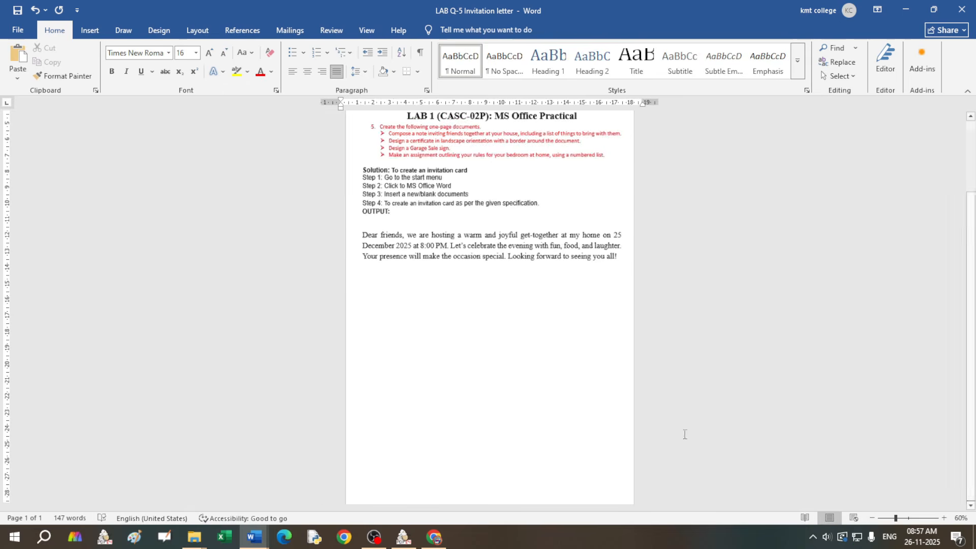
scroll(607, 284, "down", 1)
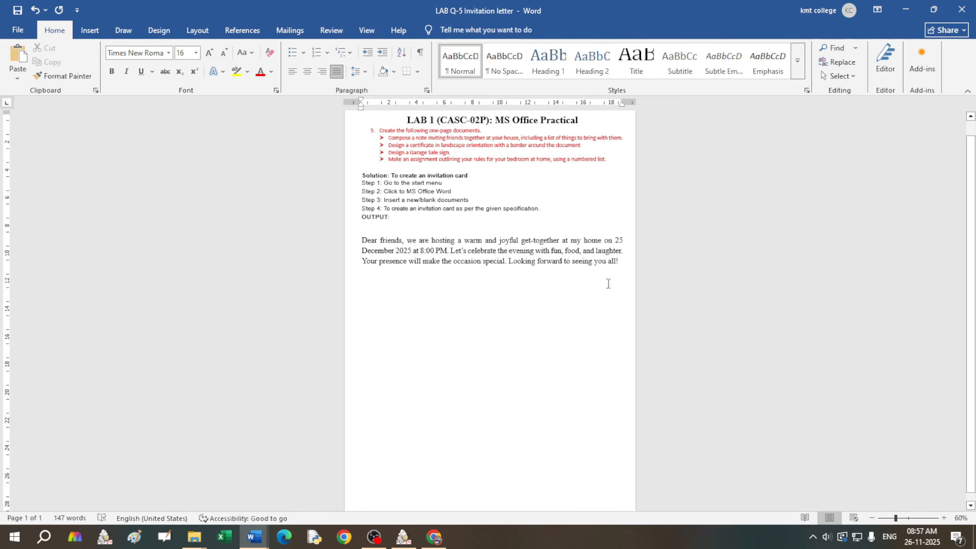
left_click(627, 263)
key("Return")
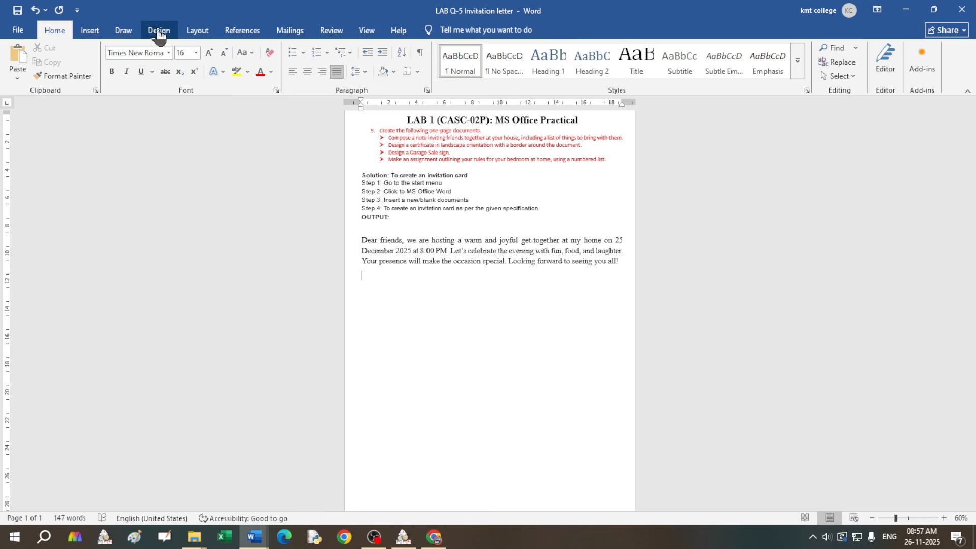
Step: Insert a page break from the Layout tab to start page 2
left_click(191, 33)
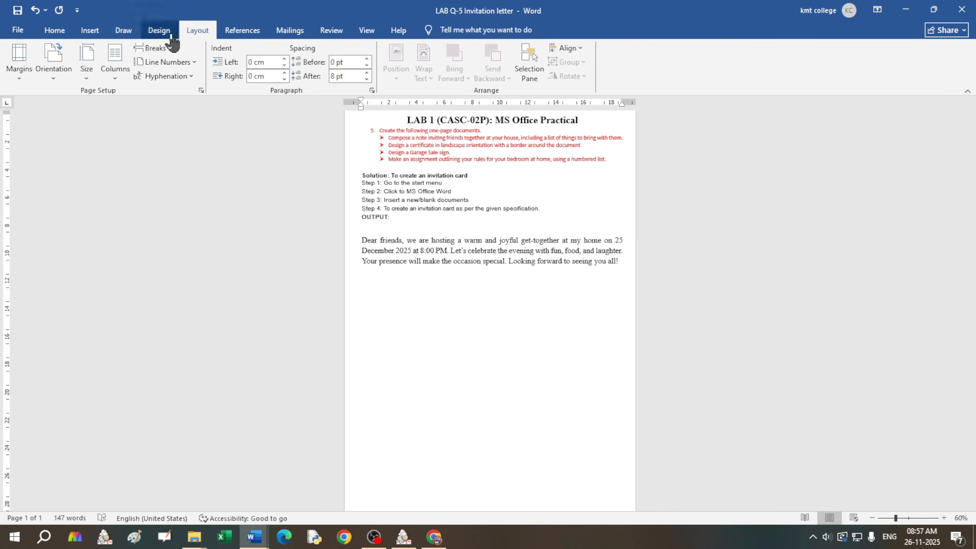
left_click(171, 48)
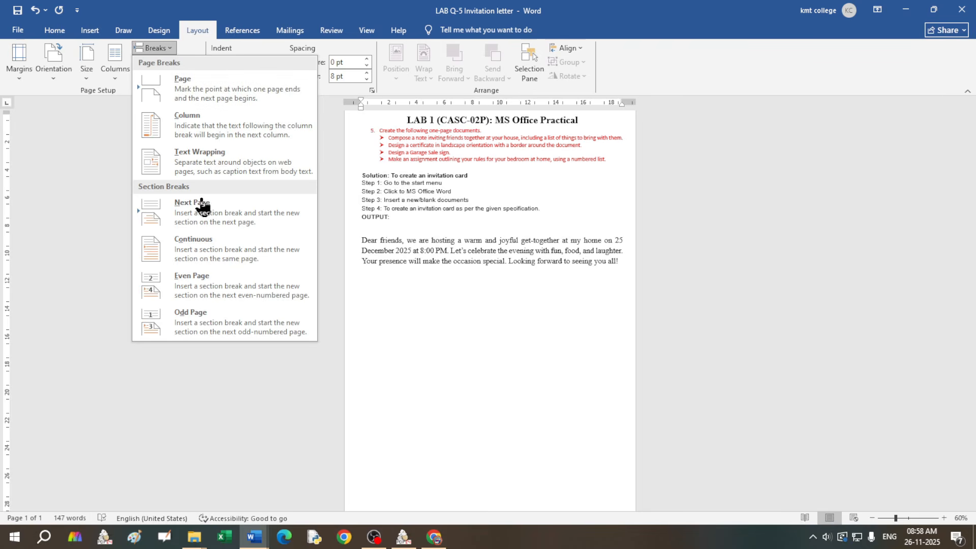
left_click(191, 95)
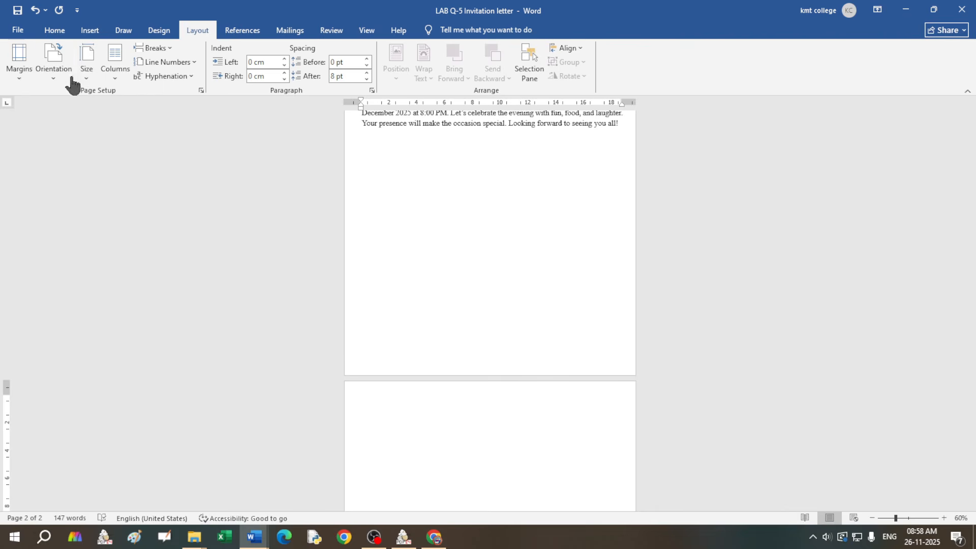
Step: Switch the page orientation to Landscape
left_click(53, 74)
left_click(59, 126)
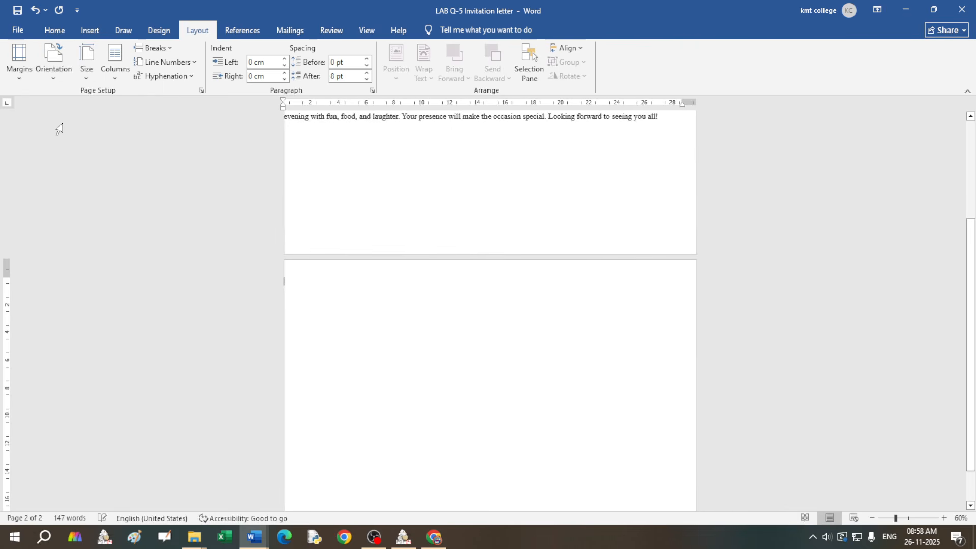
scroll(493, 370, "down", 1)
scroll(493, 374, "up", 4)
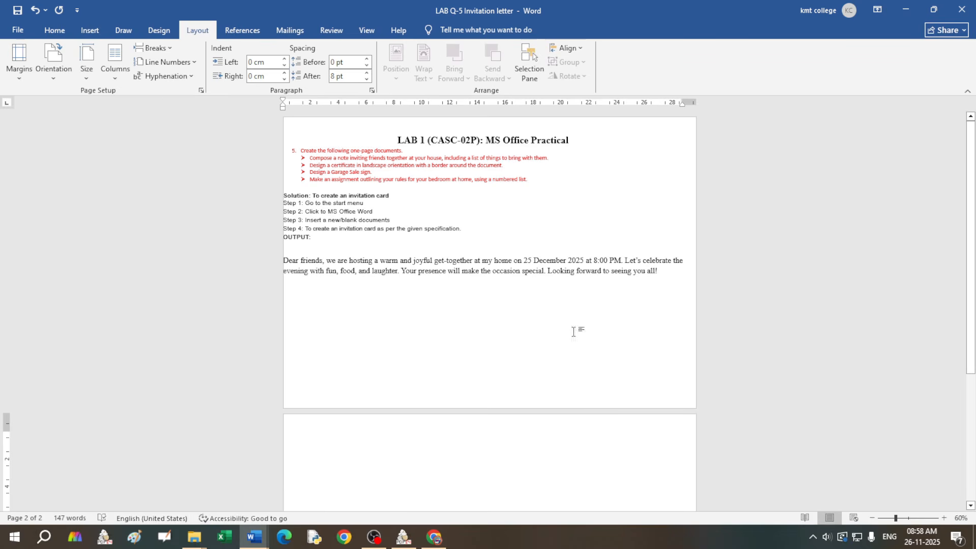
Step: Undo the landscape orientation change so page 1 returns to portrait
left_click_drag(678, 291, 359, 140)
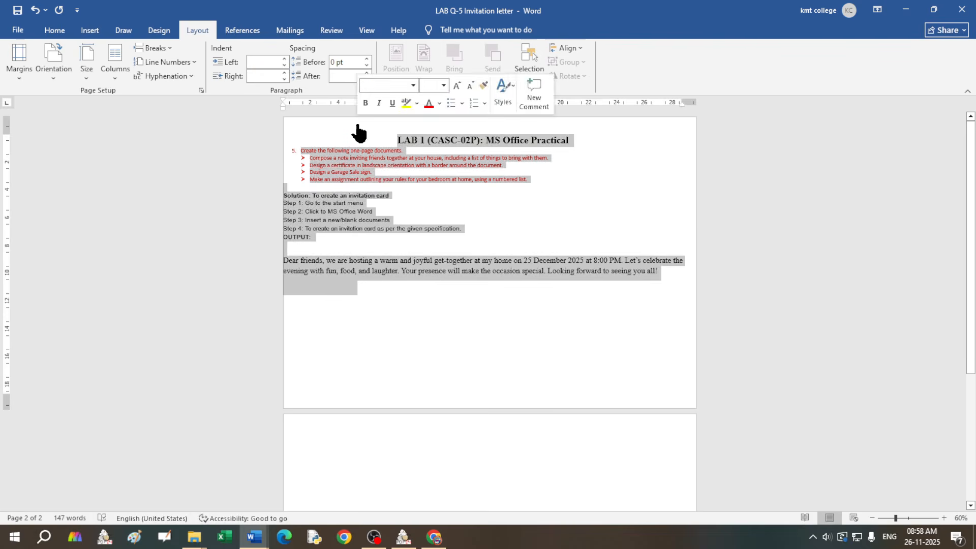
left_click(168, 48)
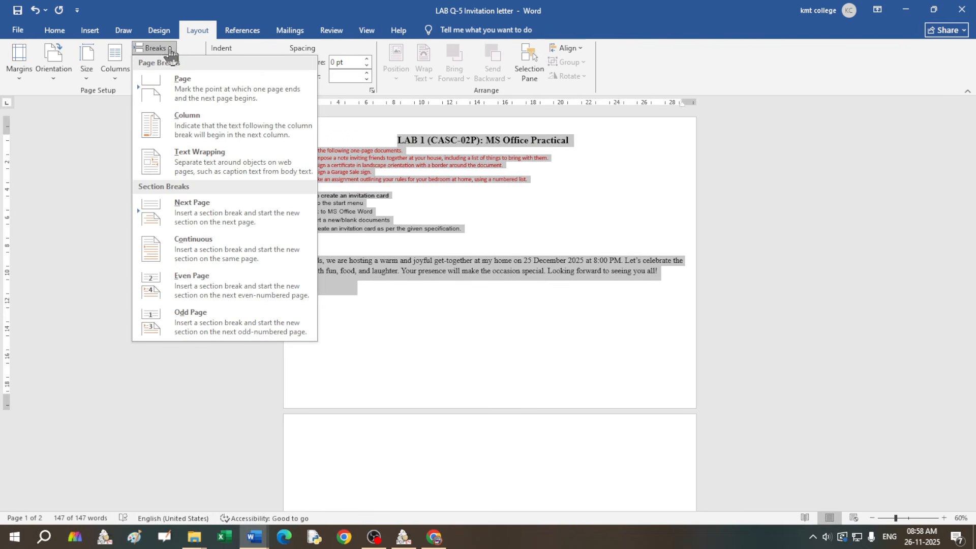
left_click(481, 356)
key("ctrl+z")
scroll(481, 347, "down", 3)
scroll(476, 374, "up", 3)
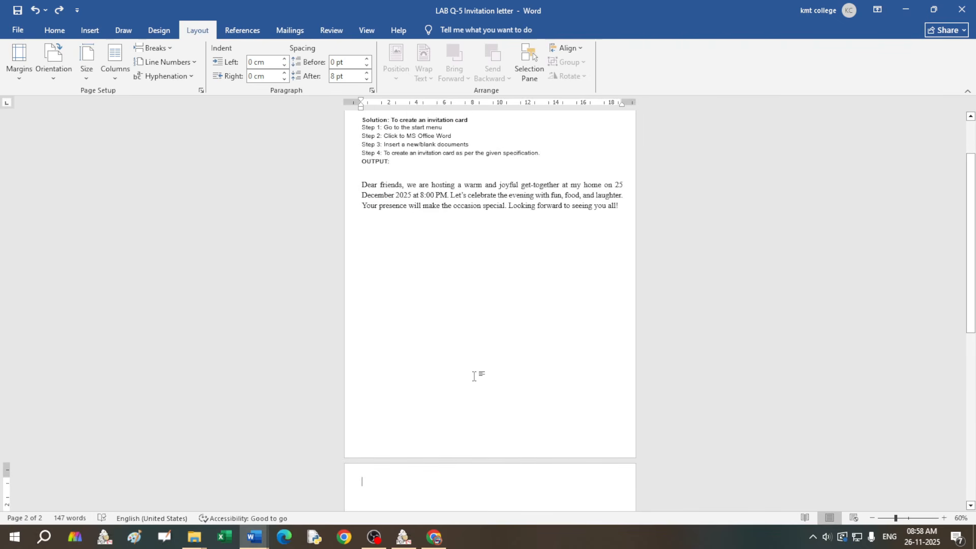
scroll(474, 376, "down", 5)
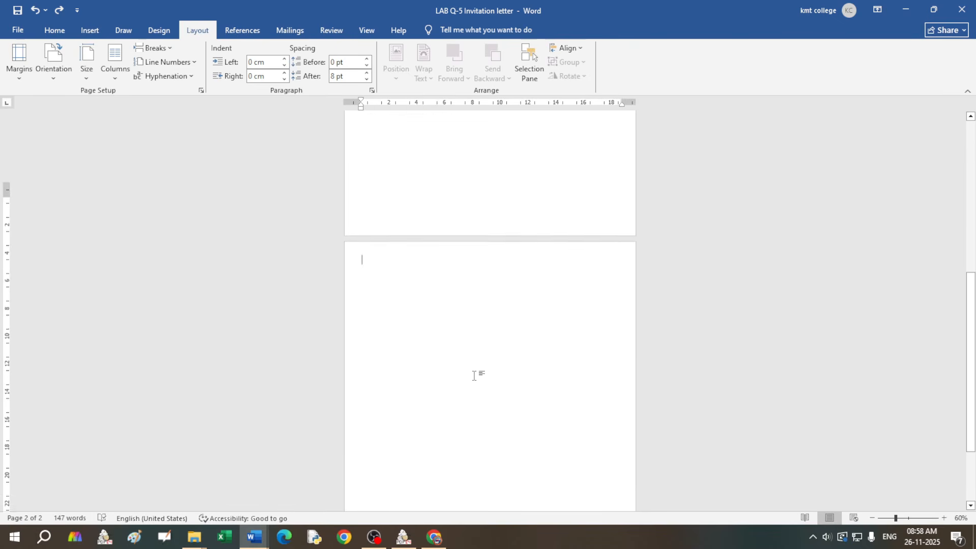
scroll(475, 375, "up", 3)
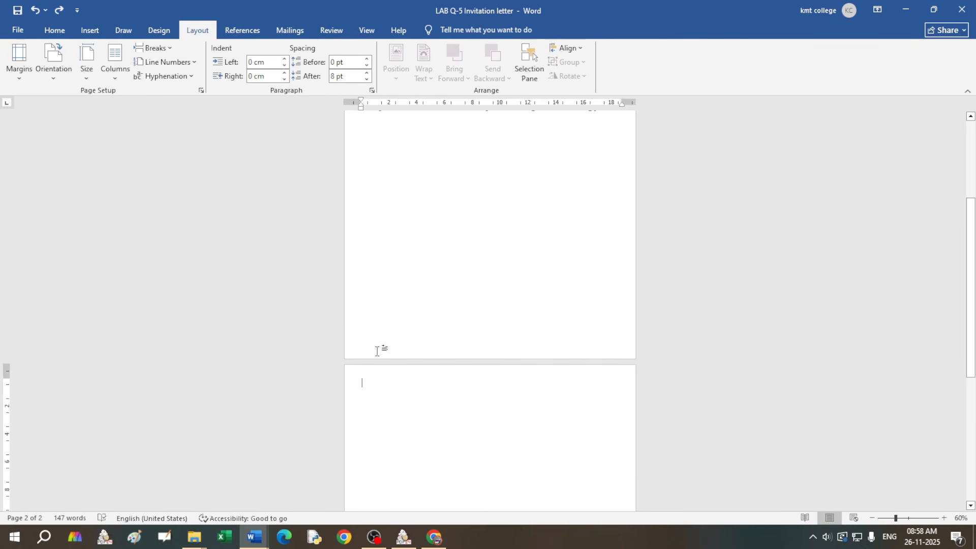
Step: Insert a Next Page section break and make the new section landscape
left_click(169, 49)
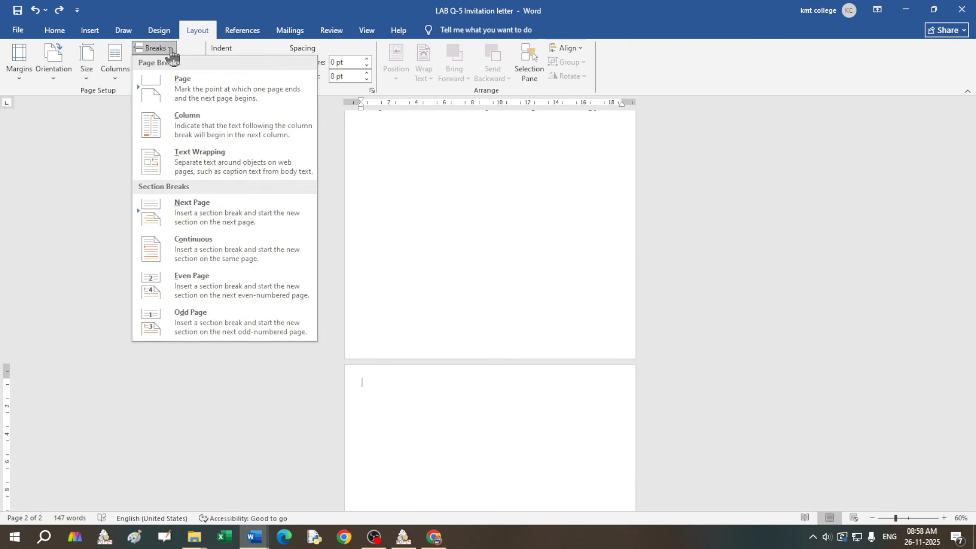
left_click(203, 210)
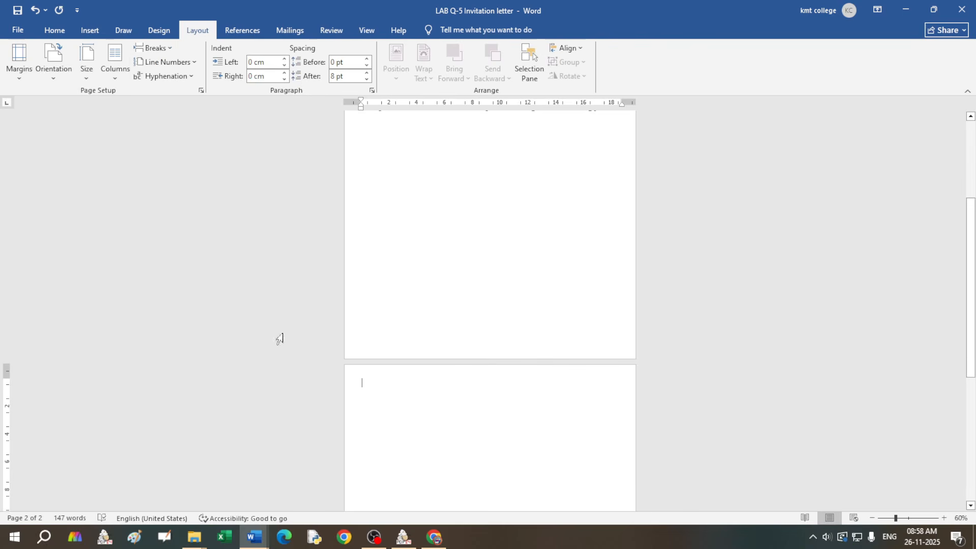
left_click(56, 79)
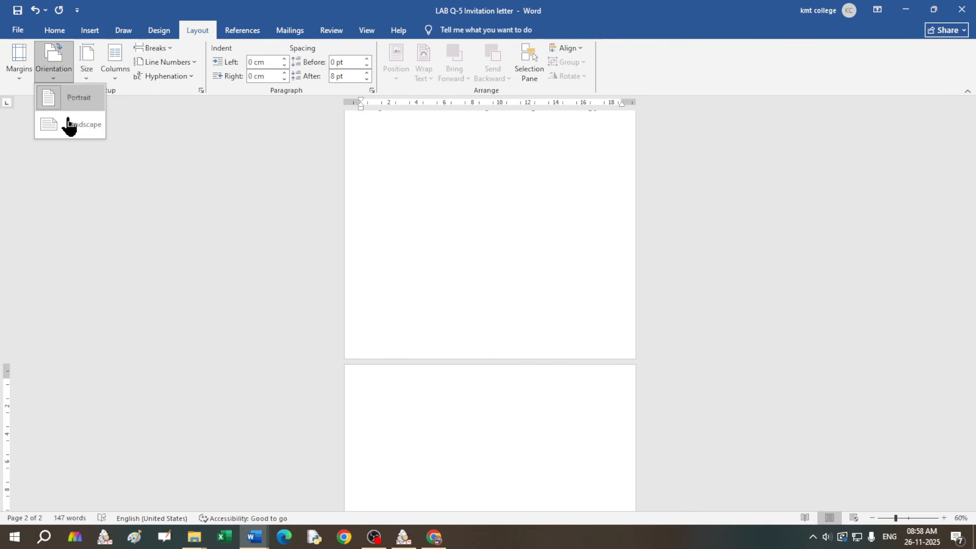
left_click(68, 123)
scroll(481, 331, "down", 2)
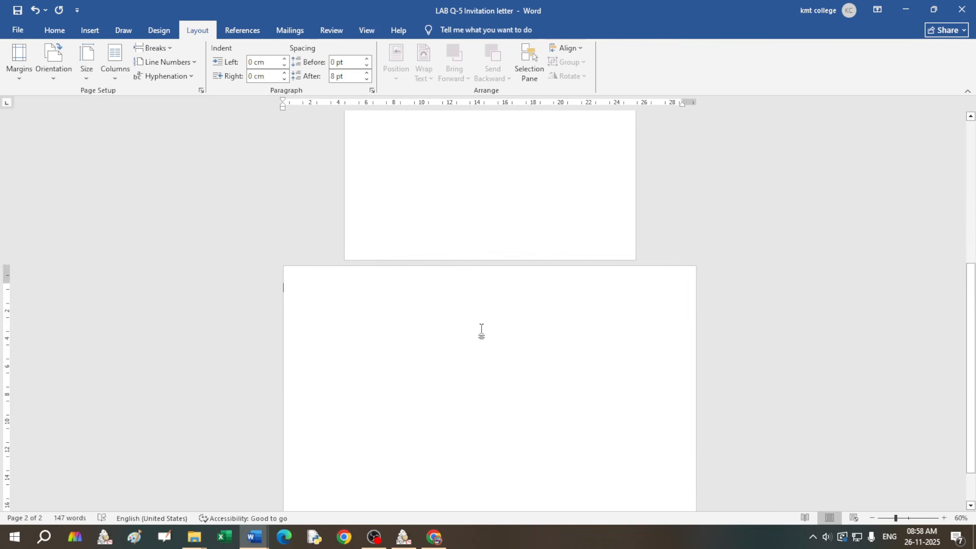
scroll(482, 330, "down", 1)
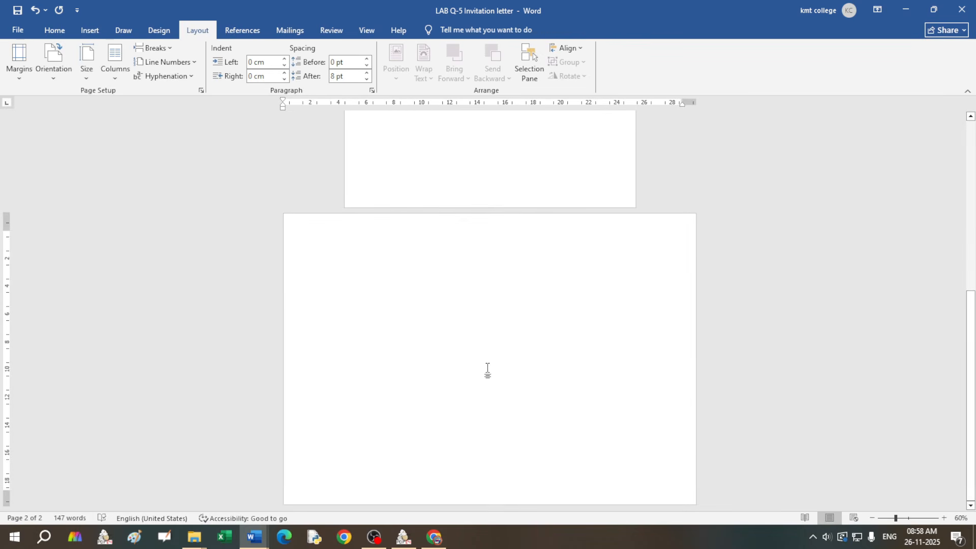
scroll(487, 370, "up", 6)
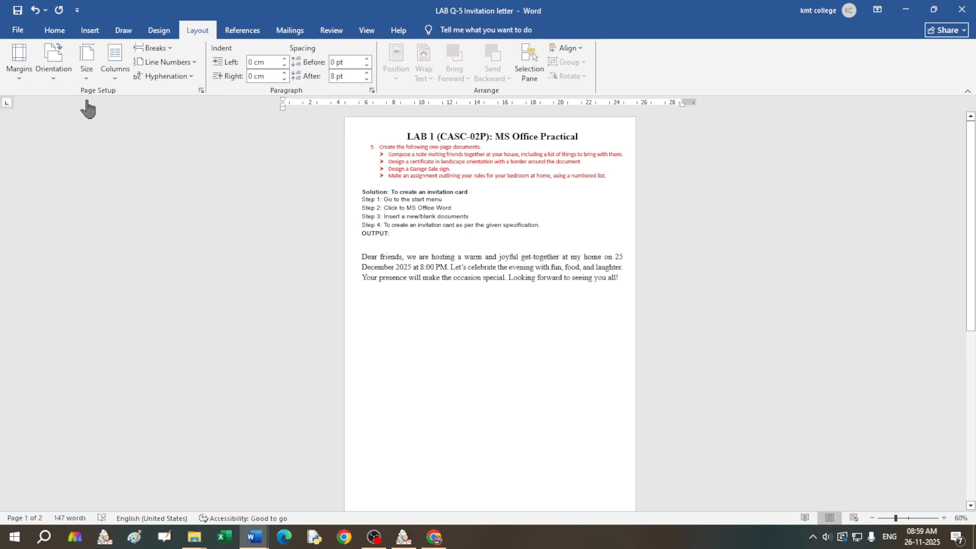
Step: Check the orientation choices for page 2 without changing anything
left_click(54, 81)
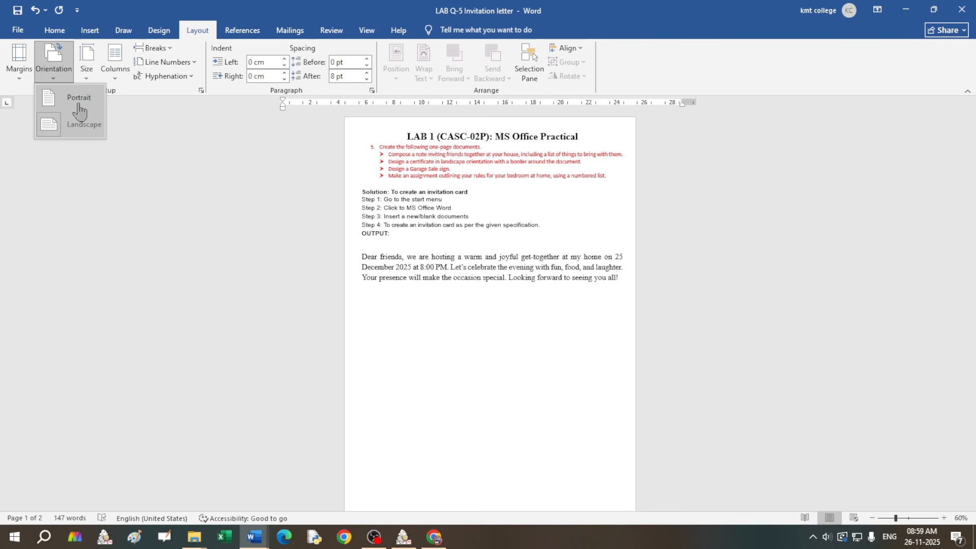
scroll(514, 292, "down", 3)
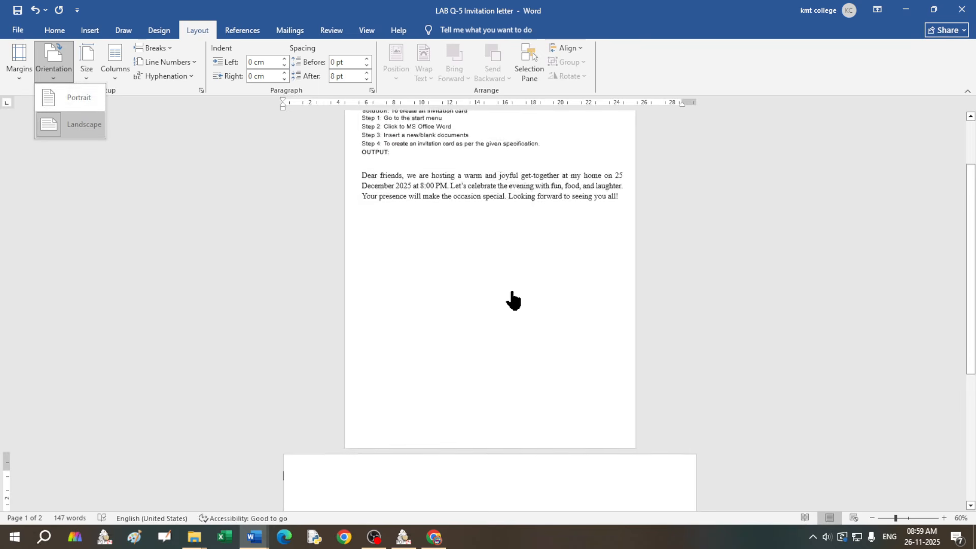
scroll(511, 323, "down", 3)
left_click(413, 298)
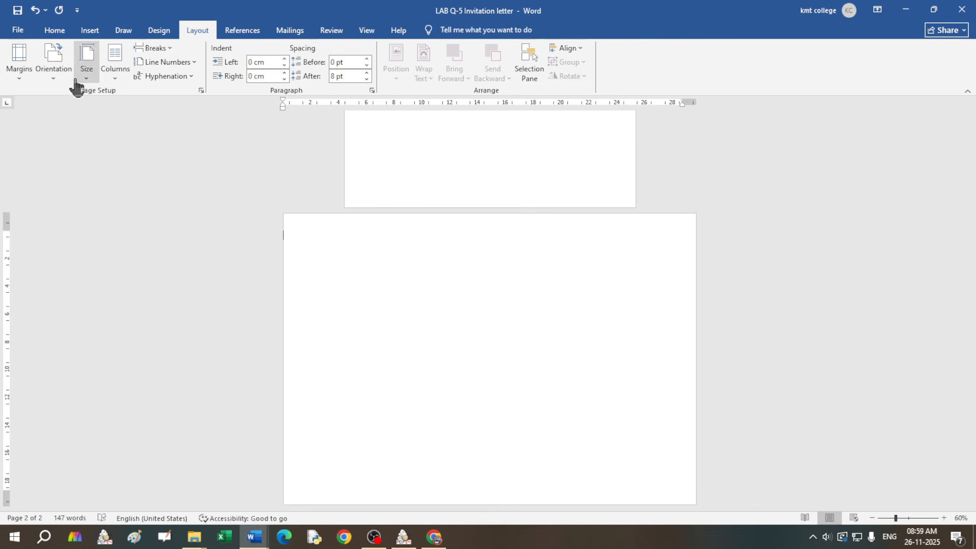
left_click(56, 76)
left_click(461, 307)
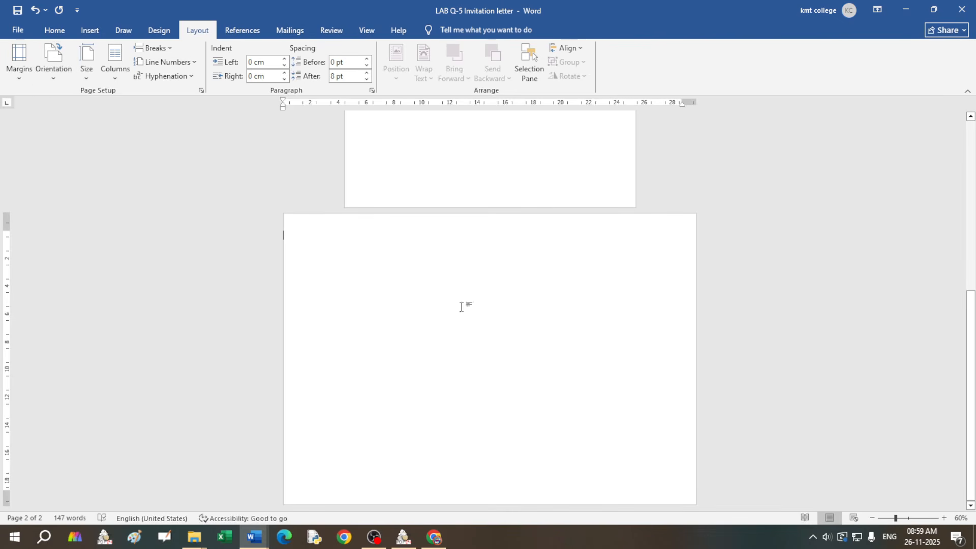
scroll(535, 361, "up", 8)
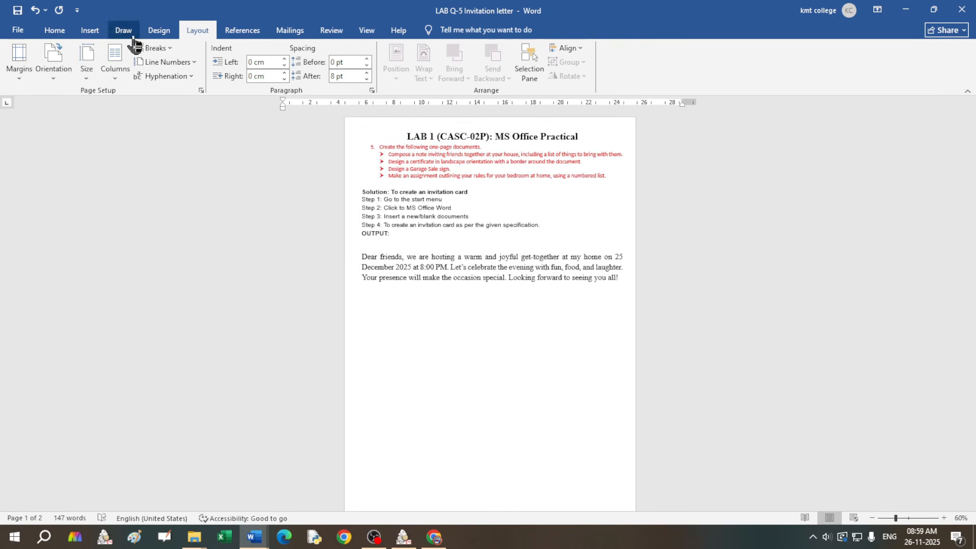
Step: Insert a Next Page section break and reset page 2's ruler indent to 0
left_click(154, 48)
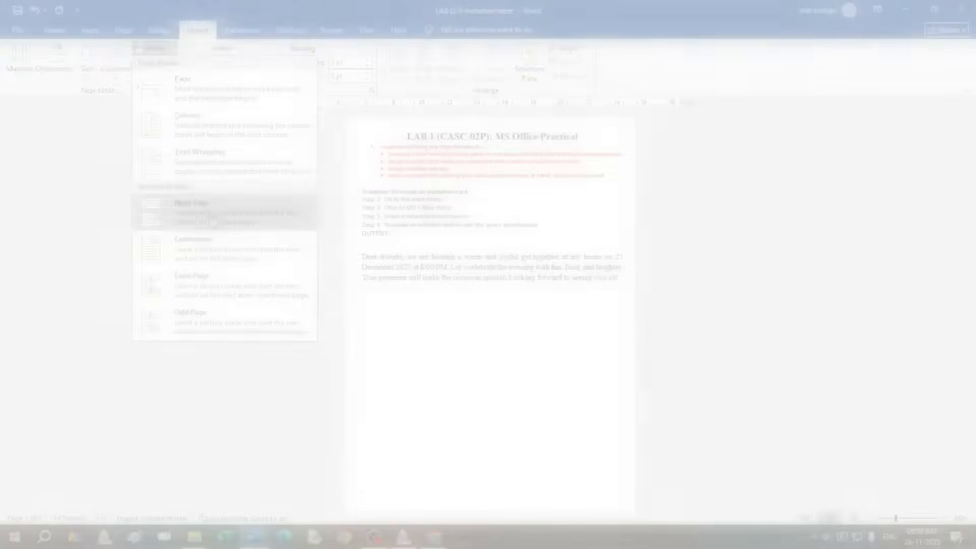
left_click(211, 218)
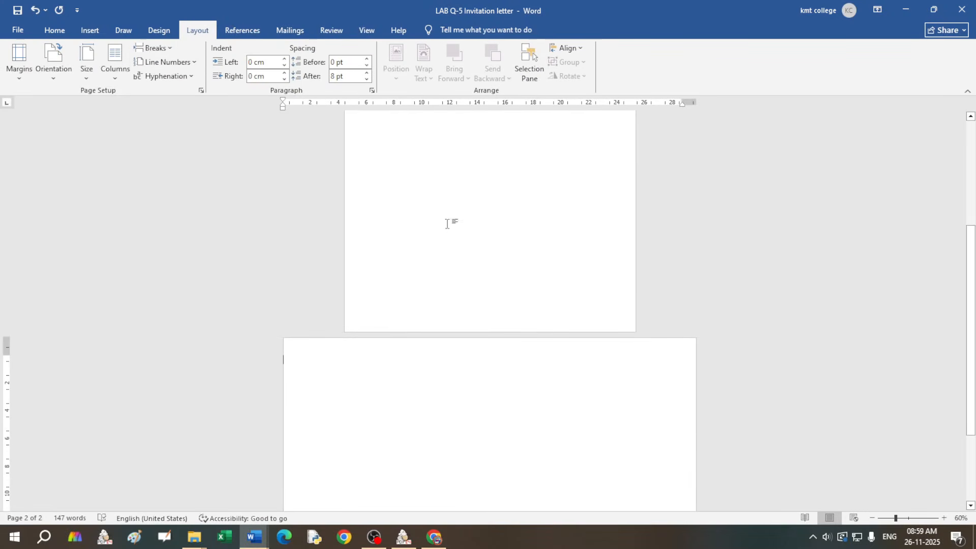
scroll(465, 262, "up", 7)
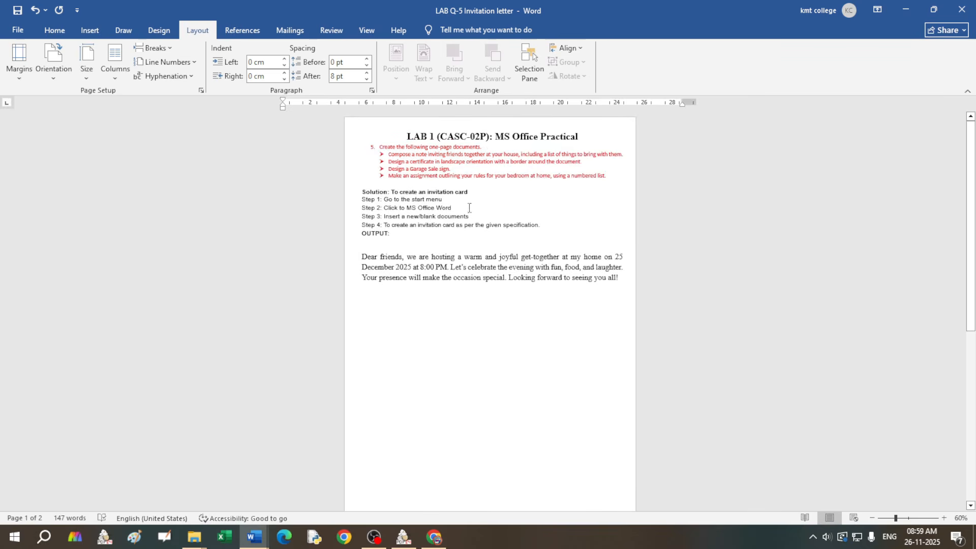
scroll(468, 209, "down", 6)
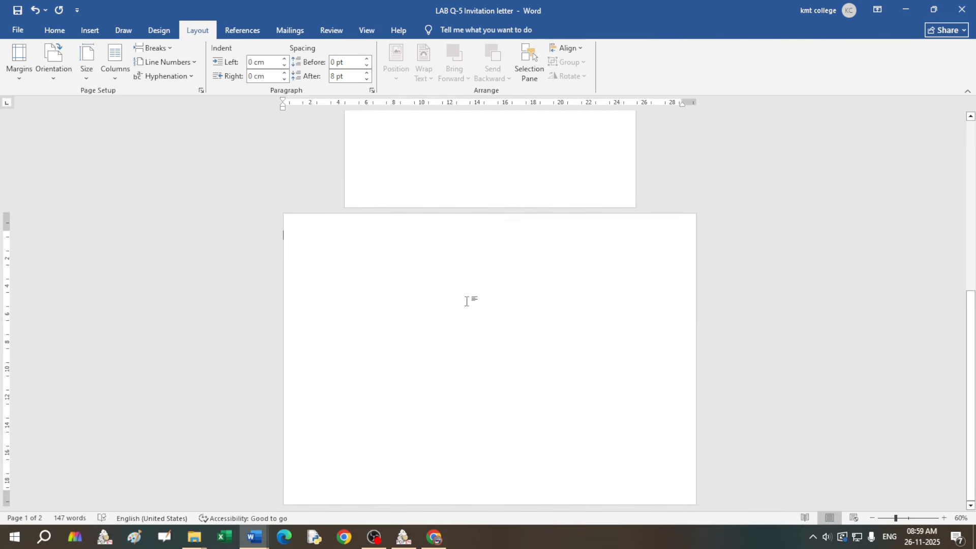
left_click(309, 233)
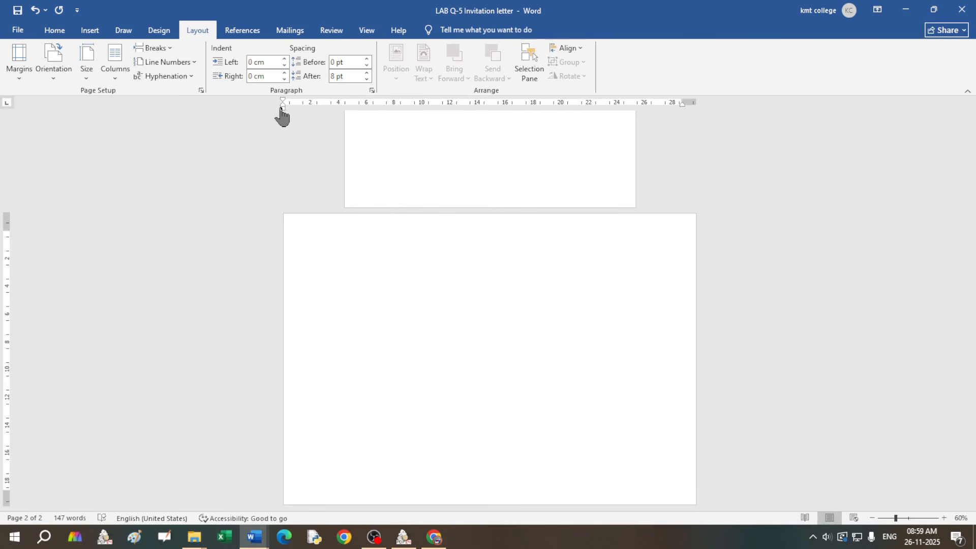
left_click_drag(284, 108, 297, 102)
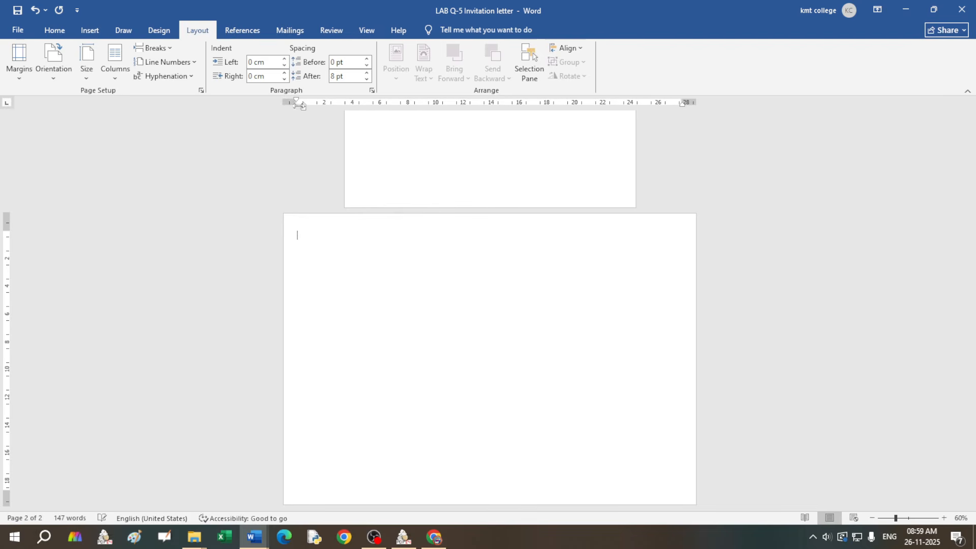
left_click_drag(303, 113, 297, 109)
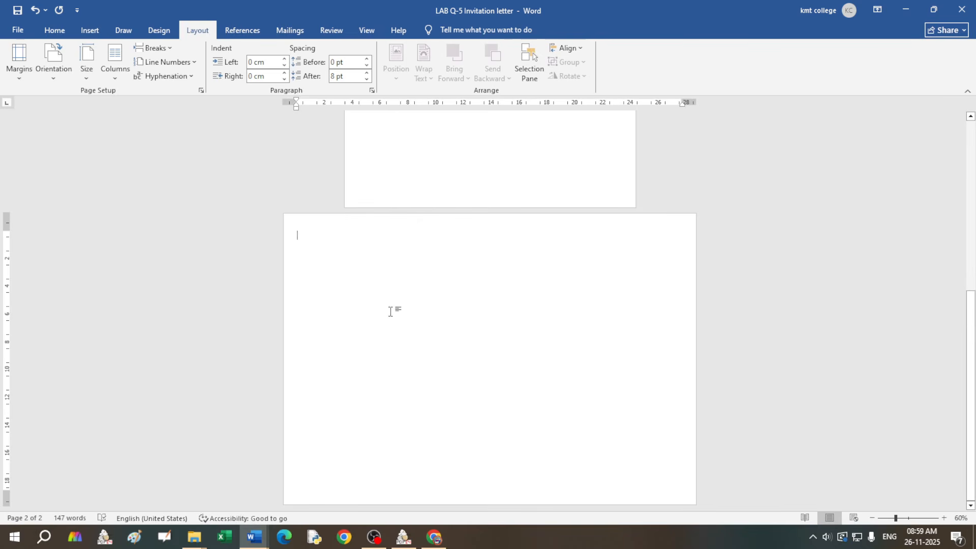
Step: Zoom the pages to 90% and switch to the Design tab
left_click(944, 518)
left_click(944, 519)
left_click(944, 518)
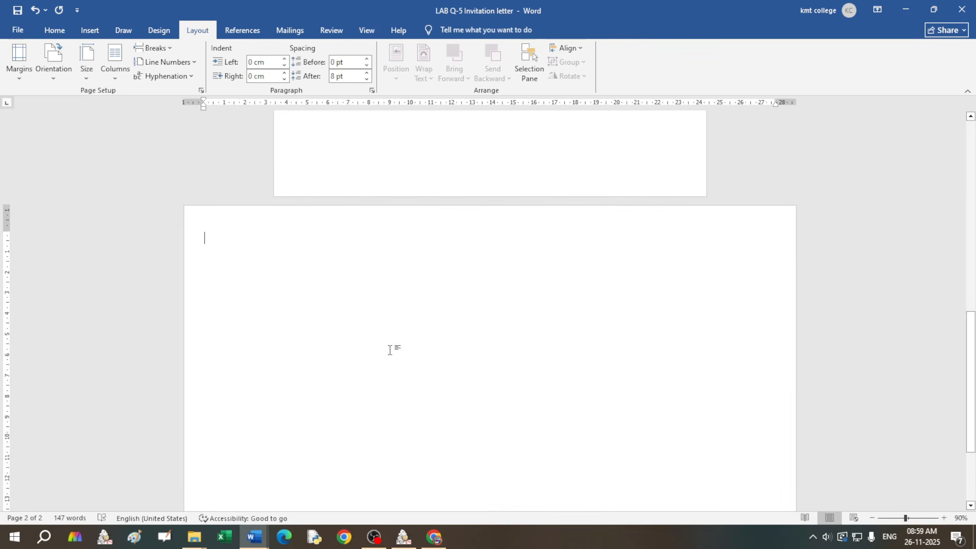
scroll(389, 350, "down", 2)
scroll(390, 350, "up", 3)
scroll(391, 346, "down", 3)
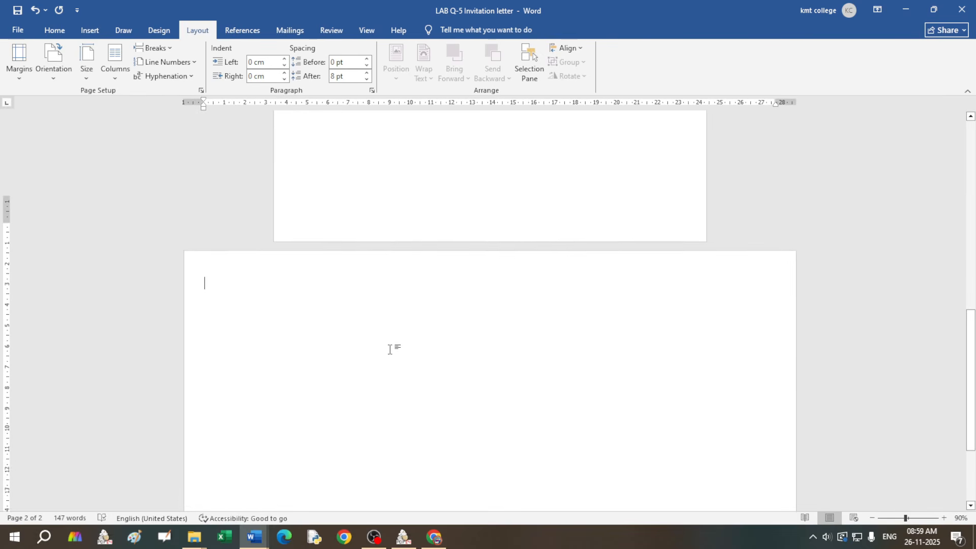
scroll(393, 338, "down", 1)
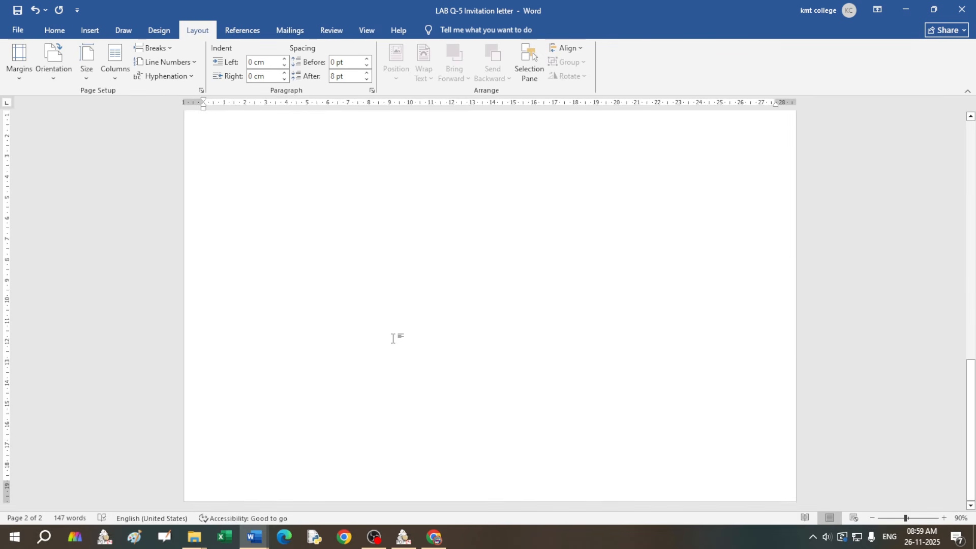
scroll(392, 338, "up", 2)
left_click(159, 30)
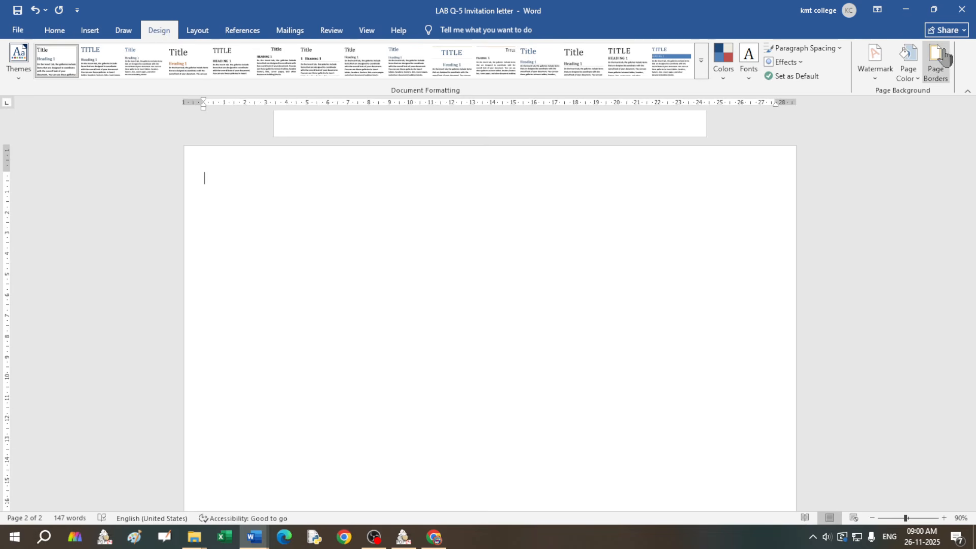
Step: Apply a 3 pt triple-line box border to the pages in Page Borders
left_click(935, 68)
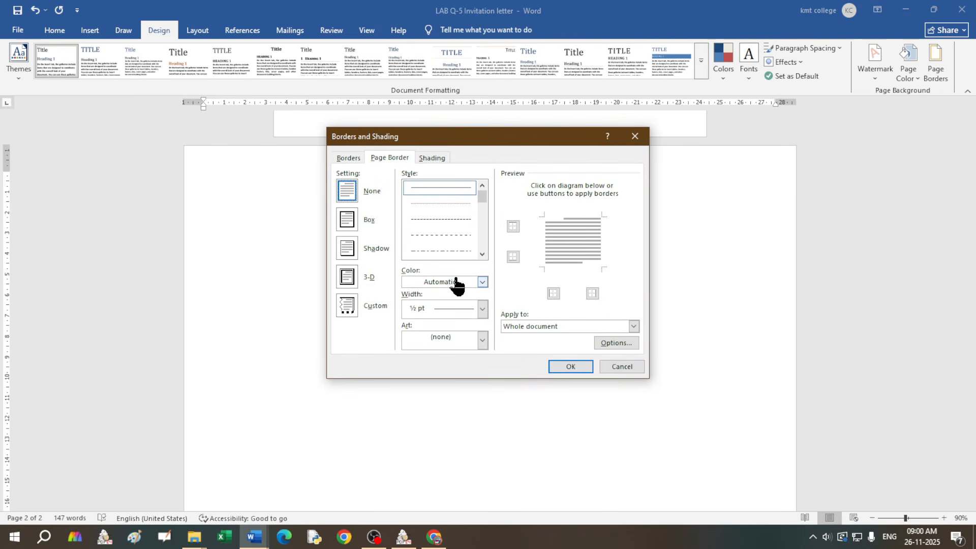
scroll(456, 256, "down", 6)
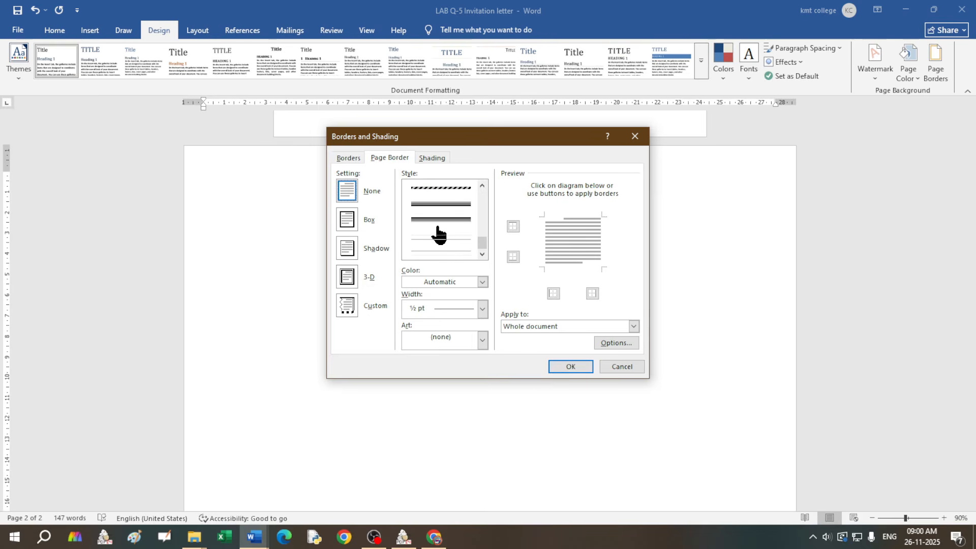
scroll(440, 235, "up", 3)
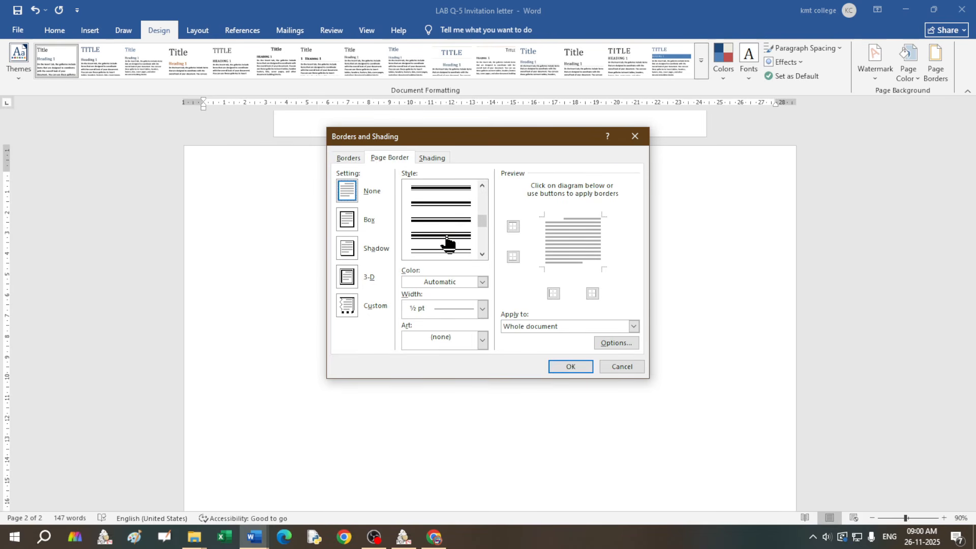
left_click(448, 251)
left_click(572, 367)
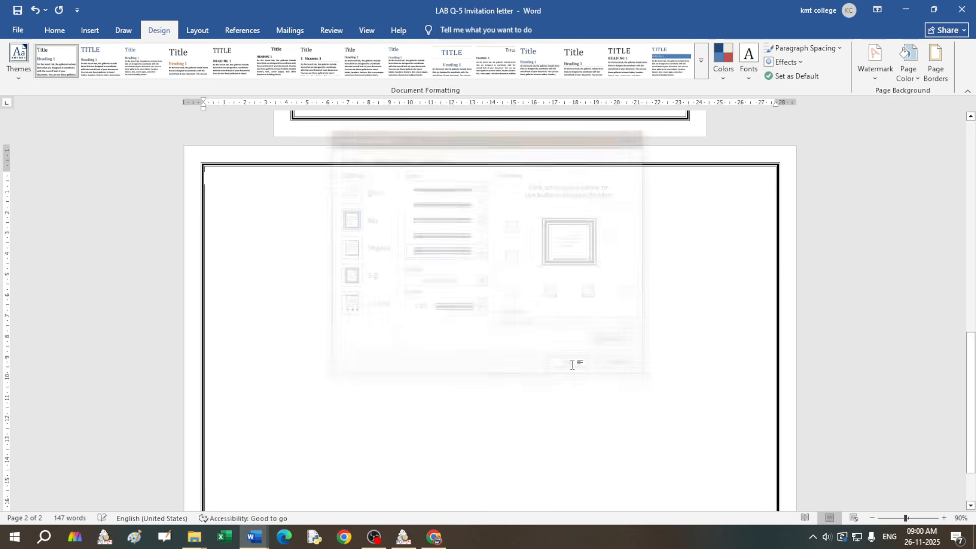
scroll(348, 231, "down", 3)
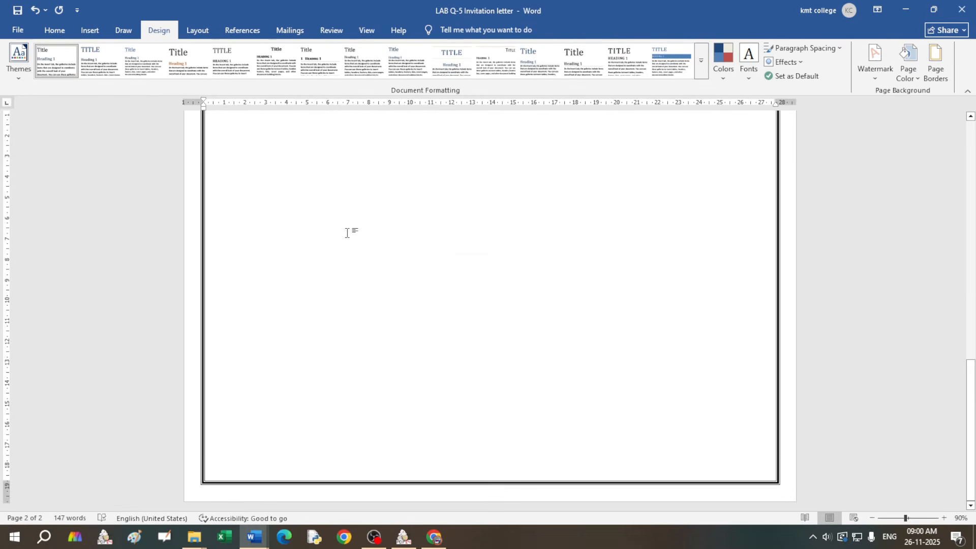
scroll(346, 233, "up", 15)
scroll(348, 233, "down", 15)
scroll(346, 235, "up", 3)
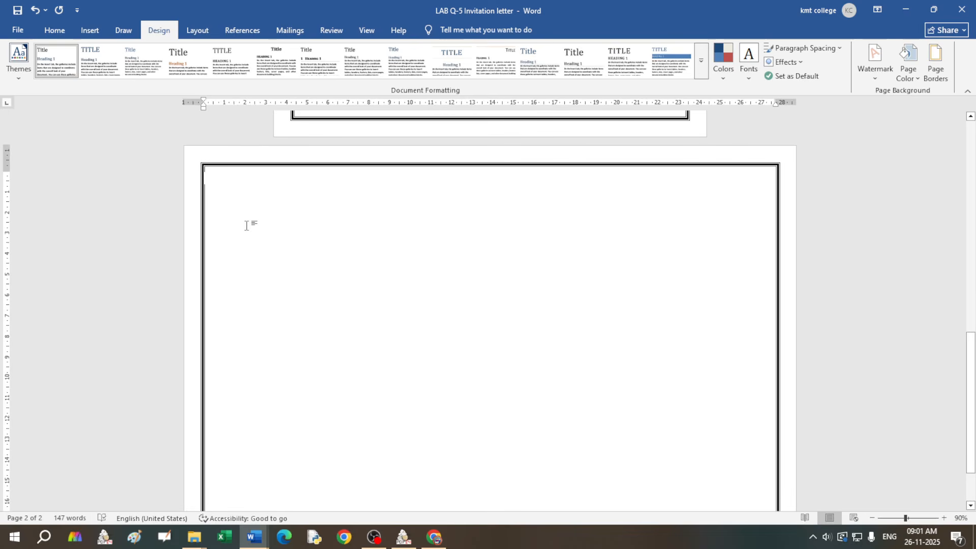
Step: Swap the line page border for the dark-blue flying-birds art border
left_click(941, 66)
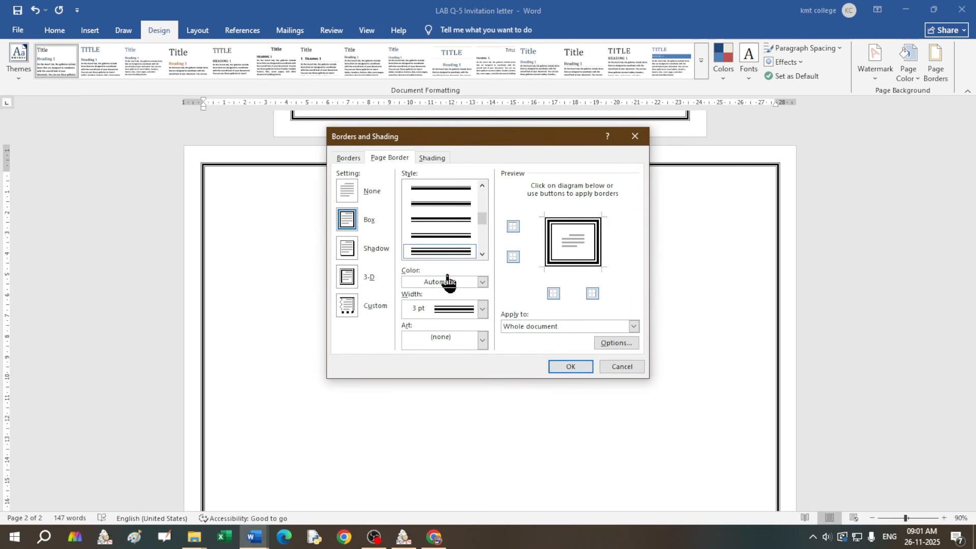
left_click(482, 309)
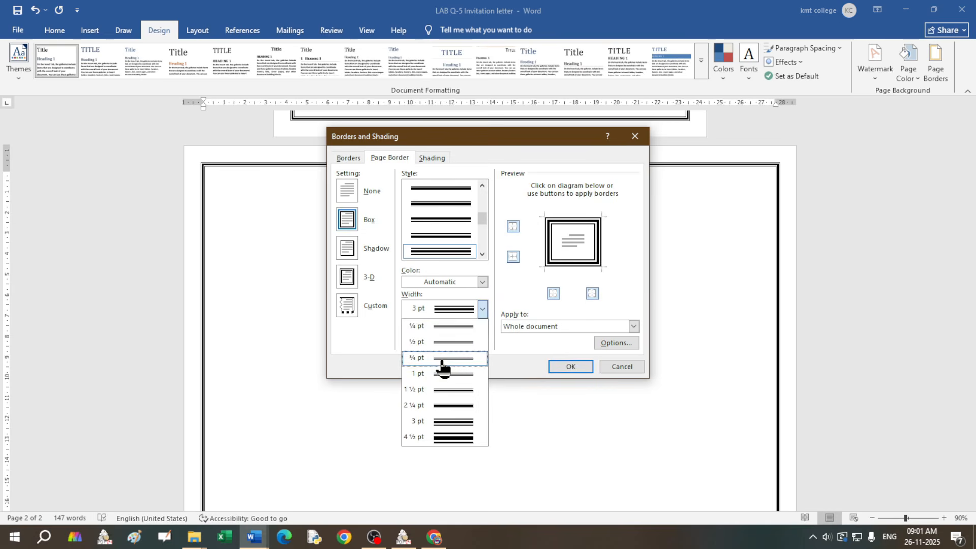
left_click(498, 291)
left_click(482, 339)
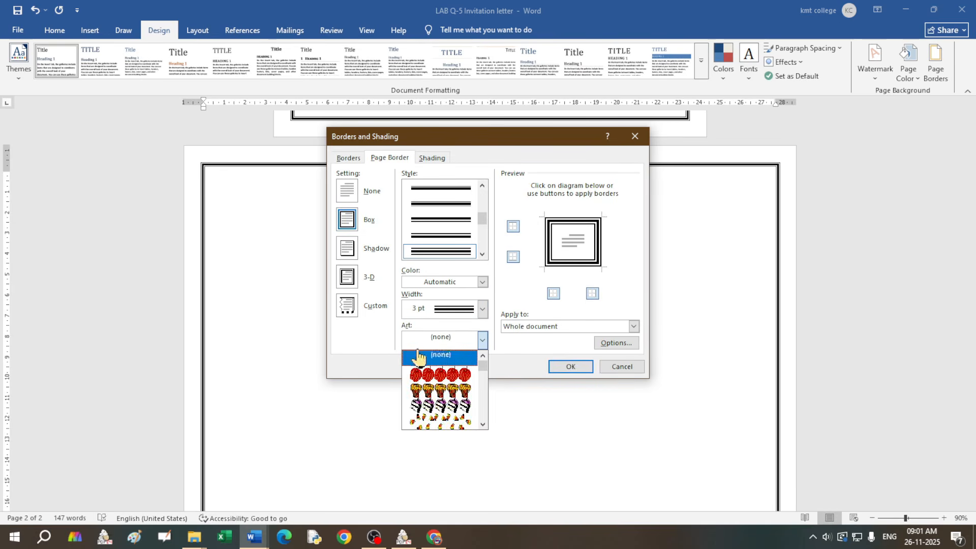
scroll(445, 379, "down", 5)
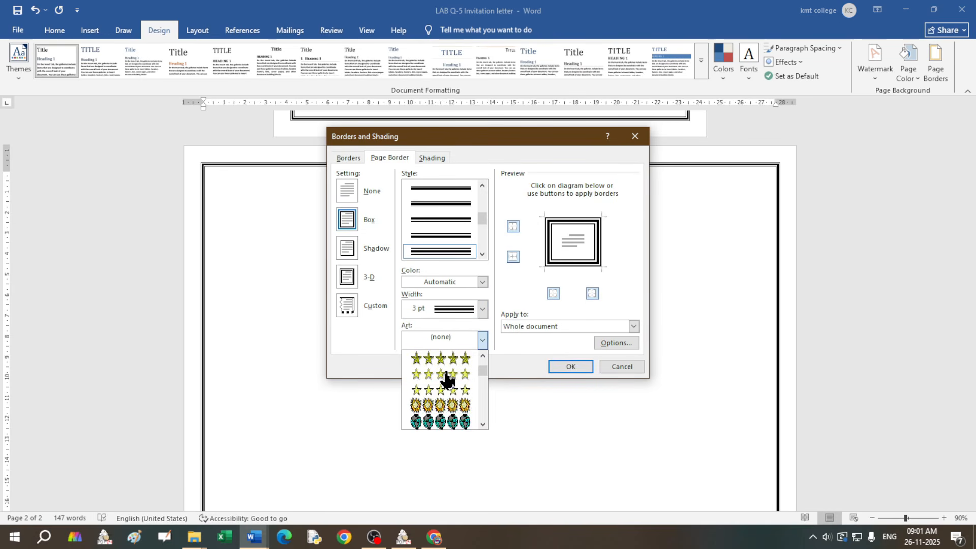
scroll(445, 379, "down", 6)
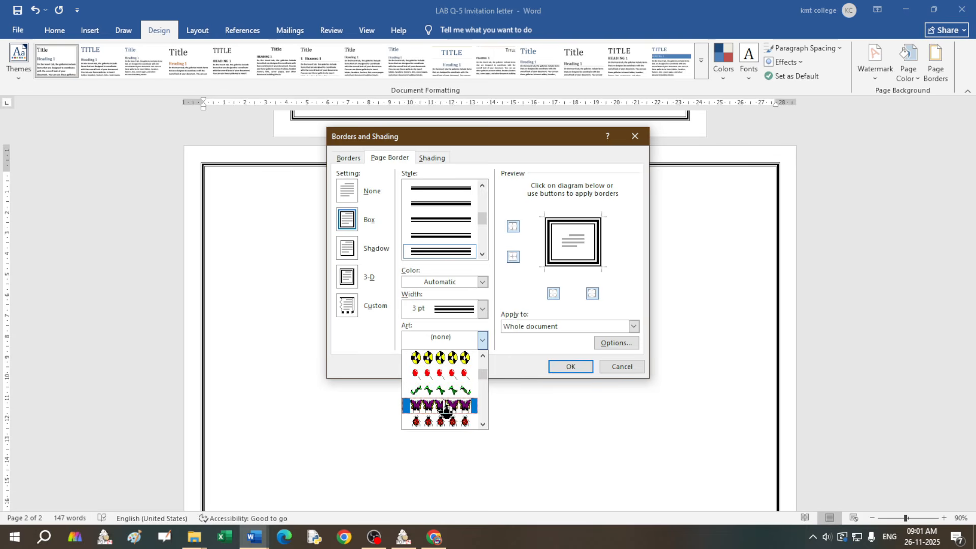
scroll(448, 412, "down", 1)
left_click(440, 389)
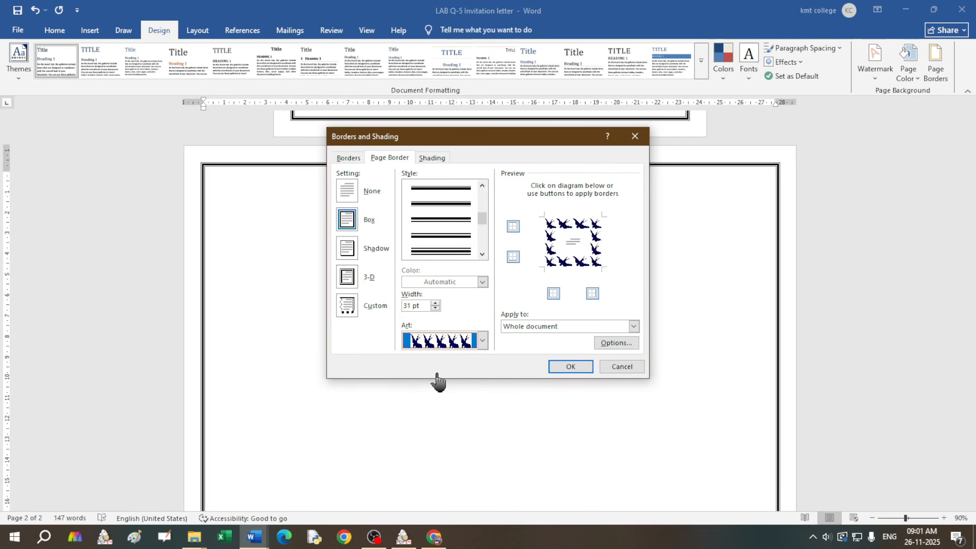
left_click(563, 369)
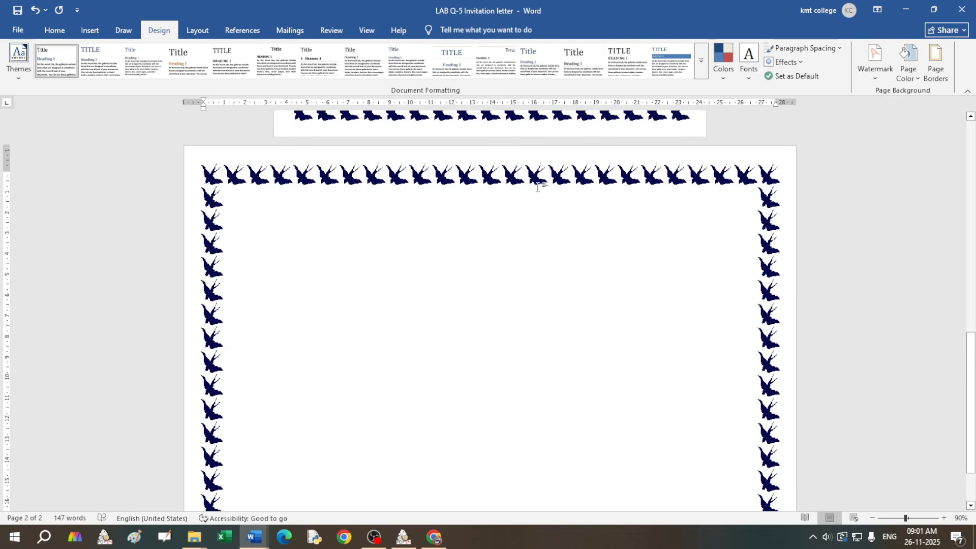
left_click(936, 65)
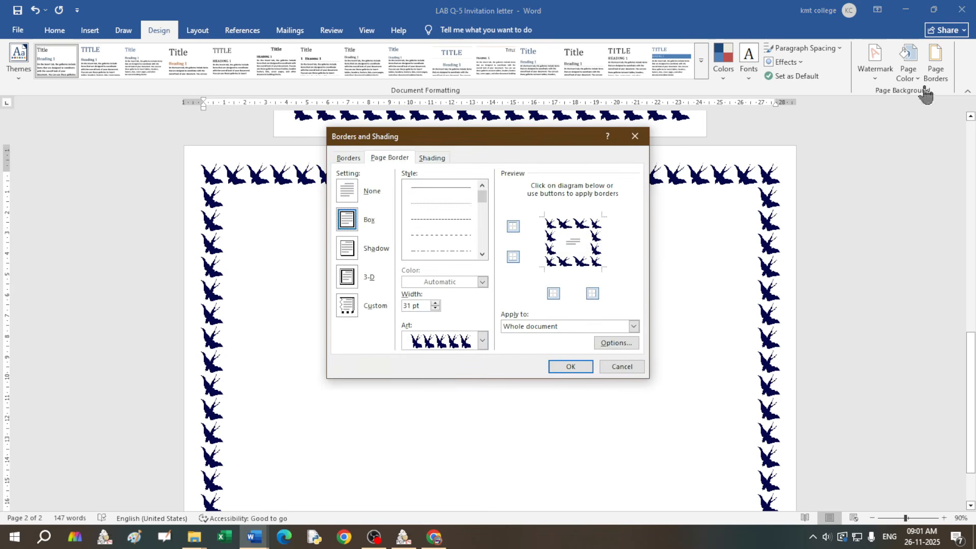
Step: Change the page border art to the dark-blue bracket frame, 18 pt wide
left_click(482, 341)
scroll(452, 402, "up", 2)
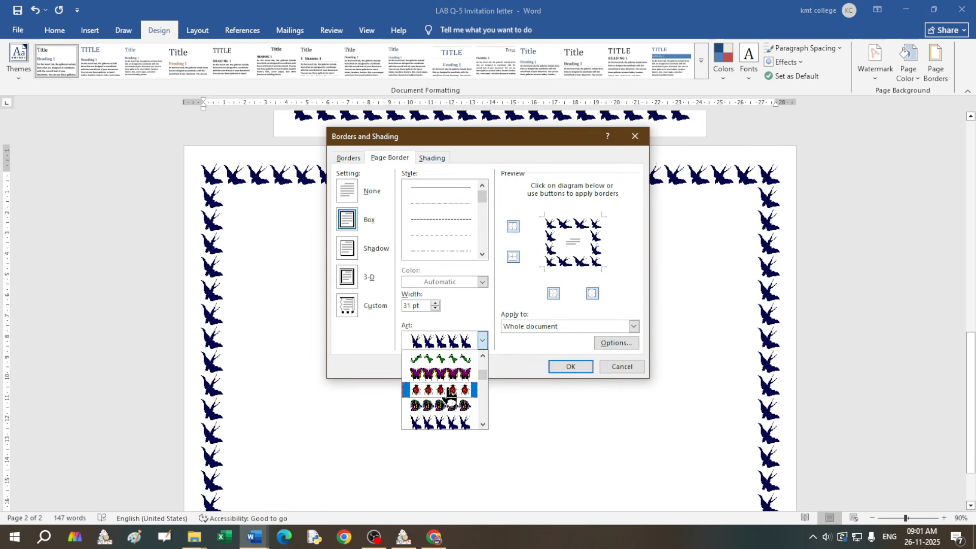
scroll(452, 402, "down", 8)
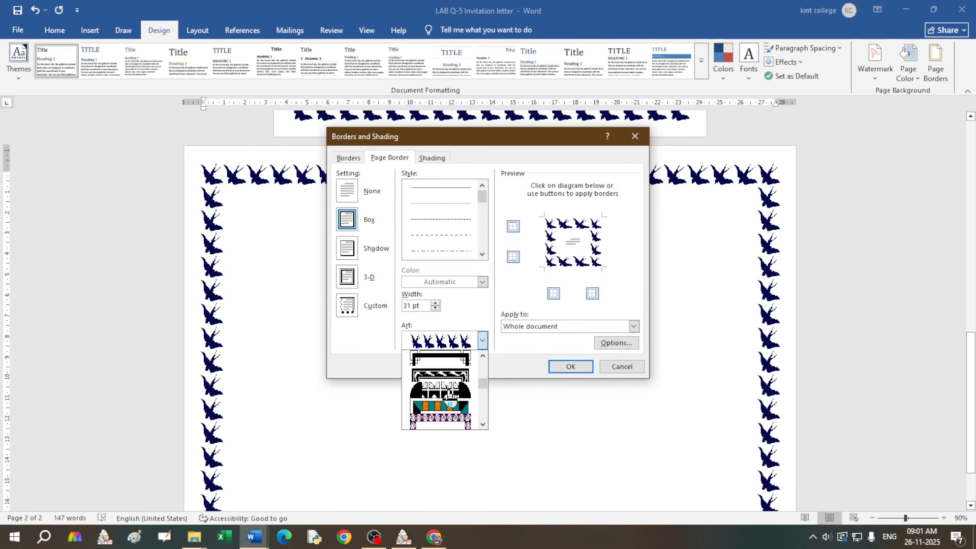
left_click(434, 357)
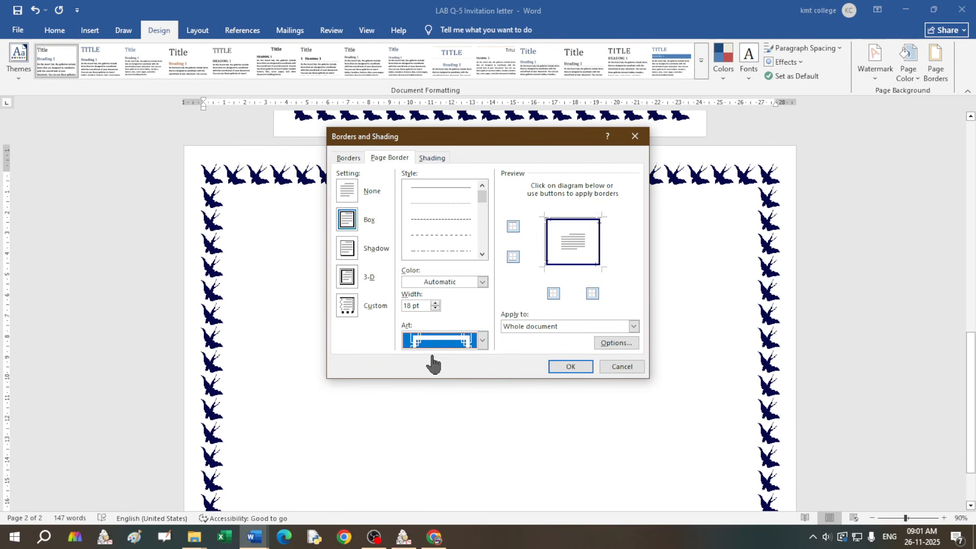
left_click(570, 366)
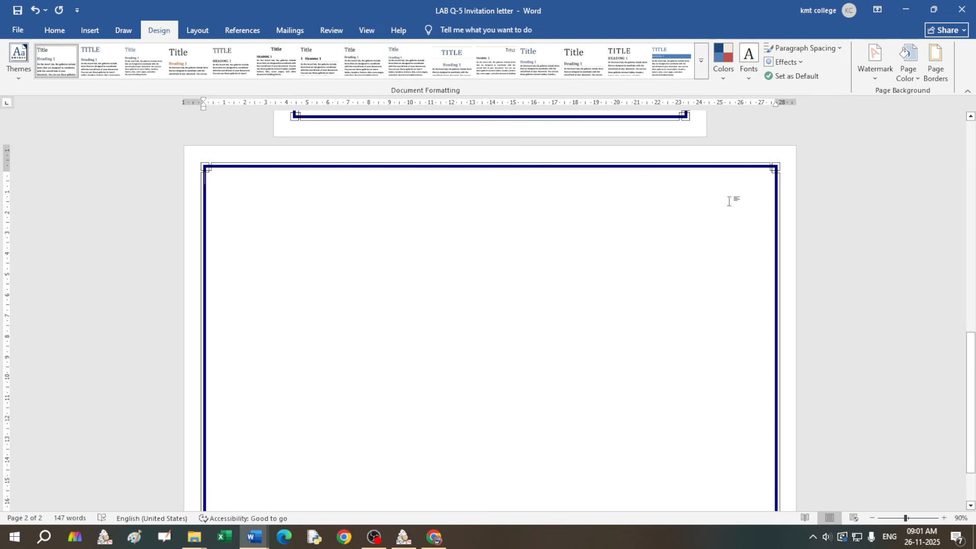
left_click(53, 31)
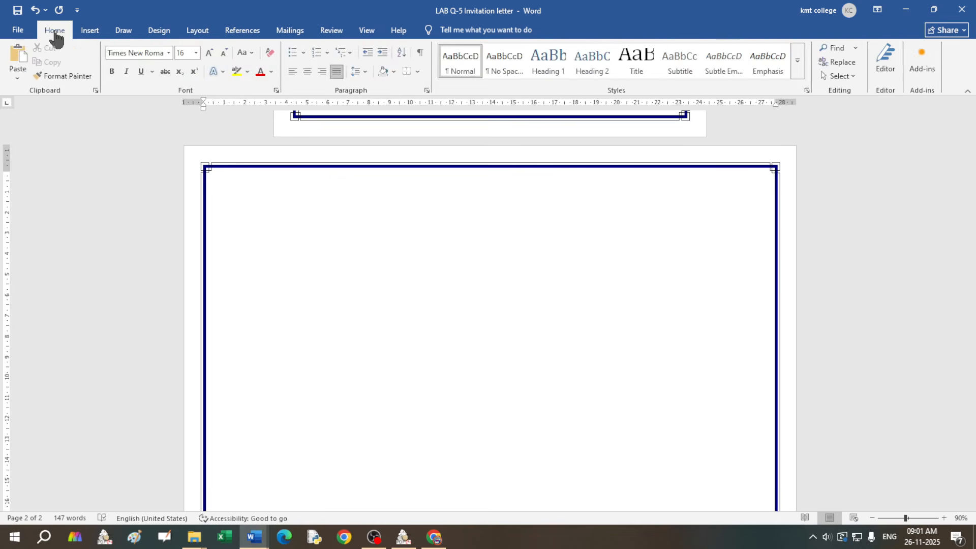
Step: Center the empty top line of page 2, then browse the Design and Layout tabs
left_click(307, 72)
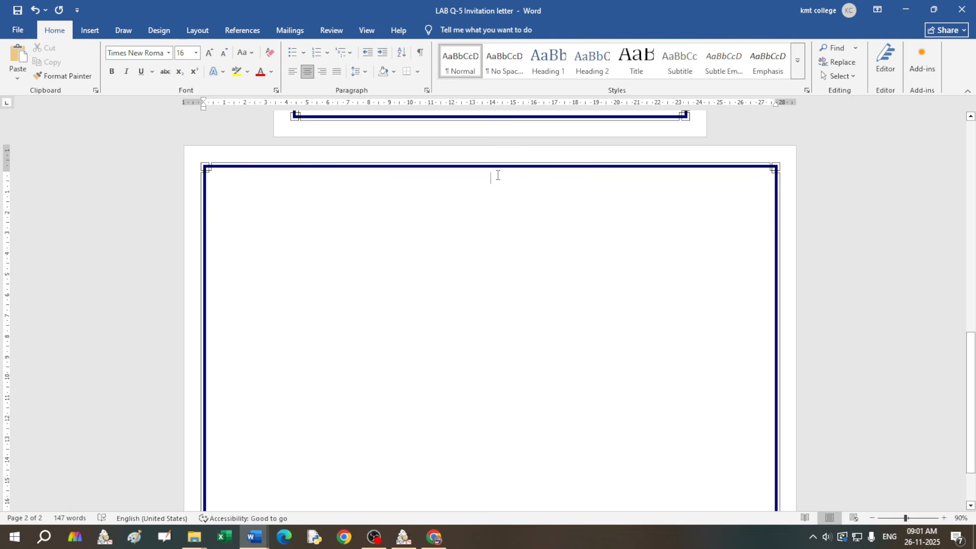
left_click(153, 37)
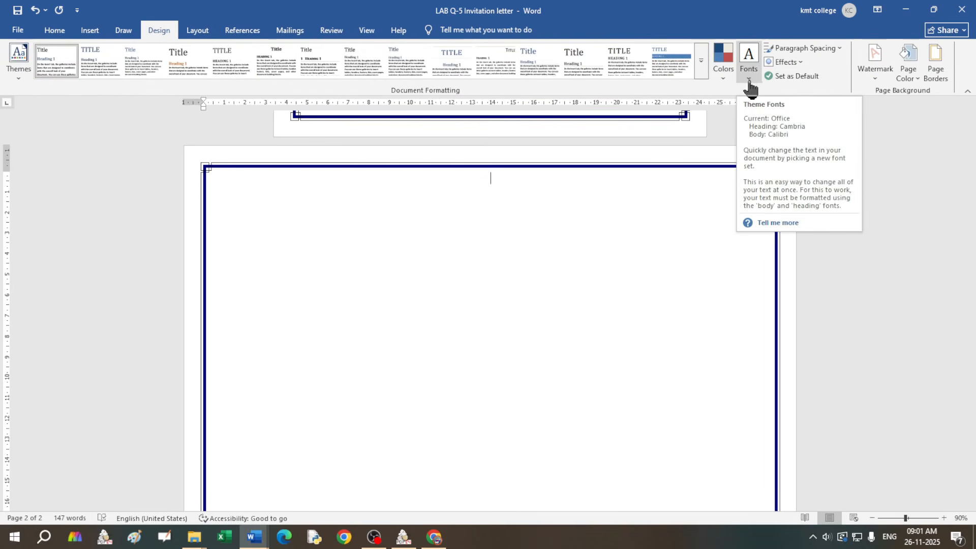
left_click(201, 34)
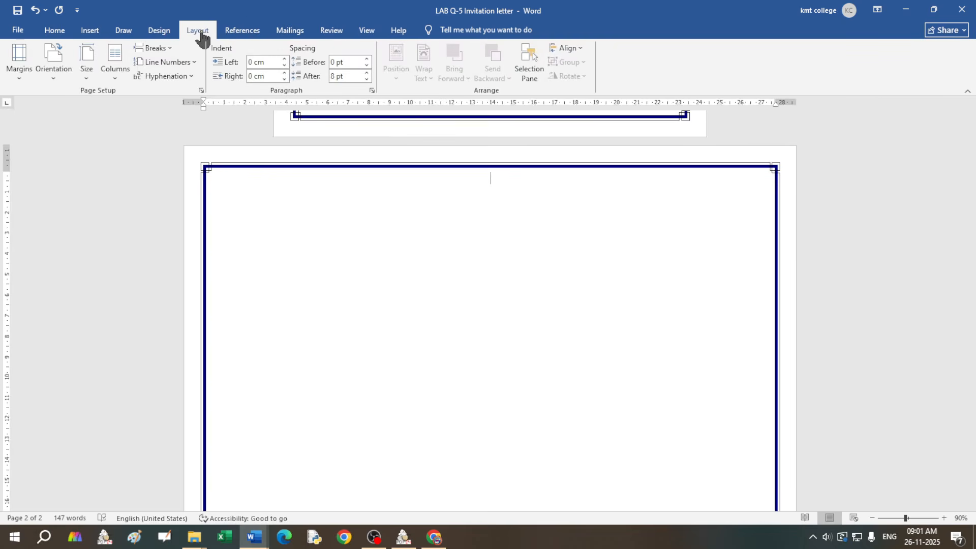
left_click(90, 34)
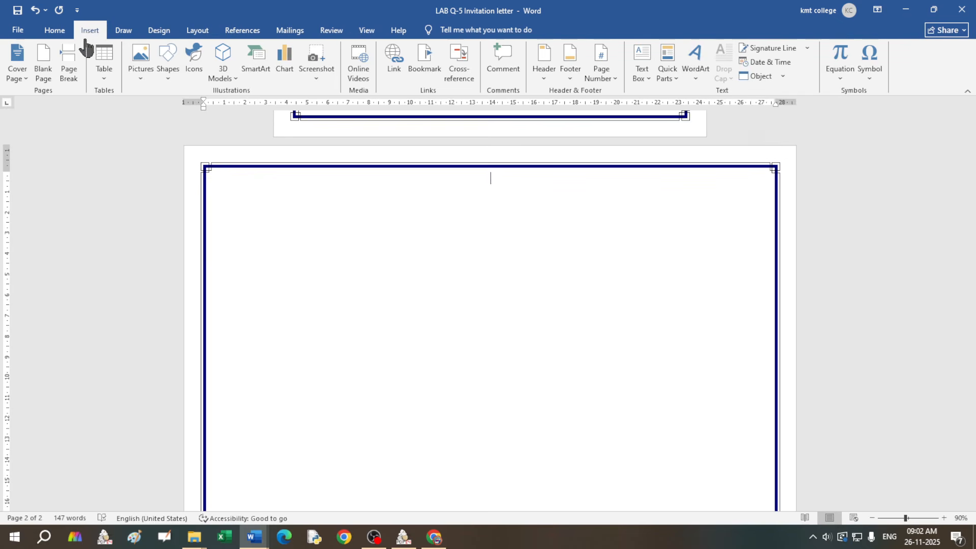
Step: Insert a purple-style WordArt box and move it to the horizontal centre of page 2
left_click(696, 83)
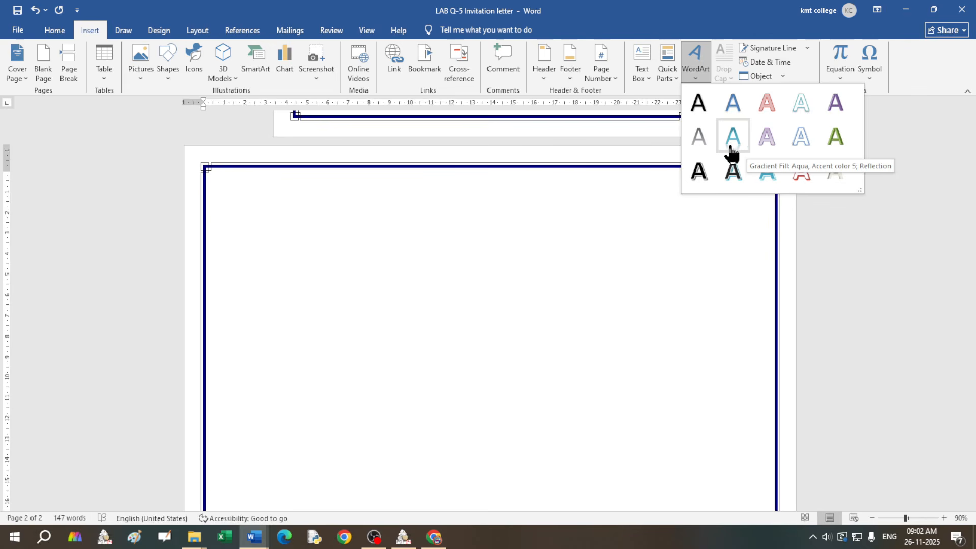
left_click(834, 104)
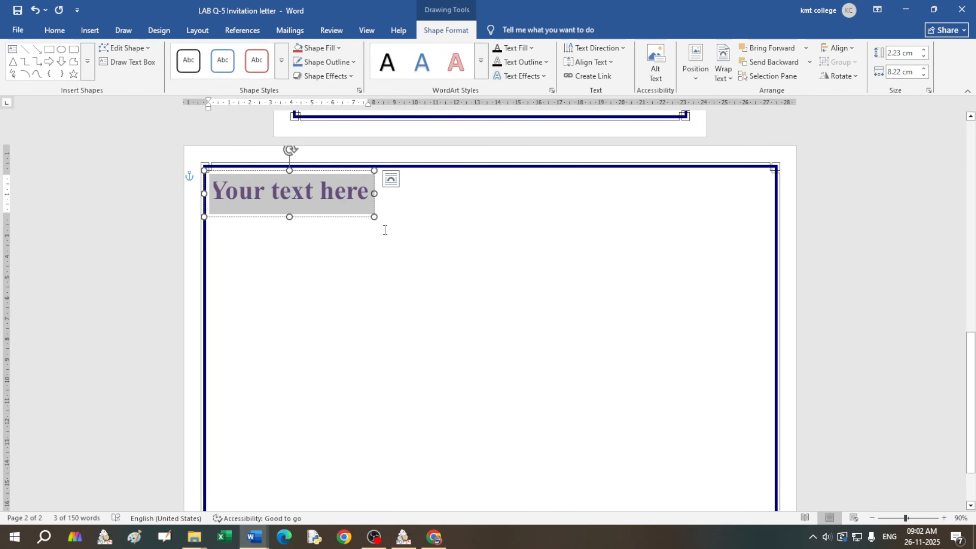
type("dfdgffghgkgk")
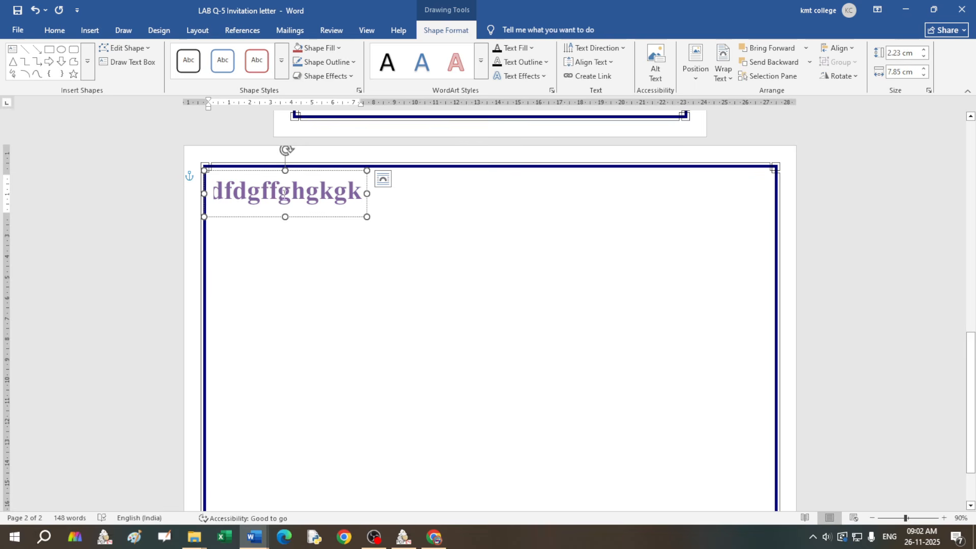
left_click_drag(299, 220, 484, 227)
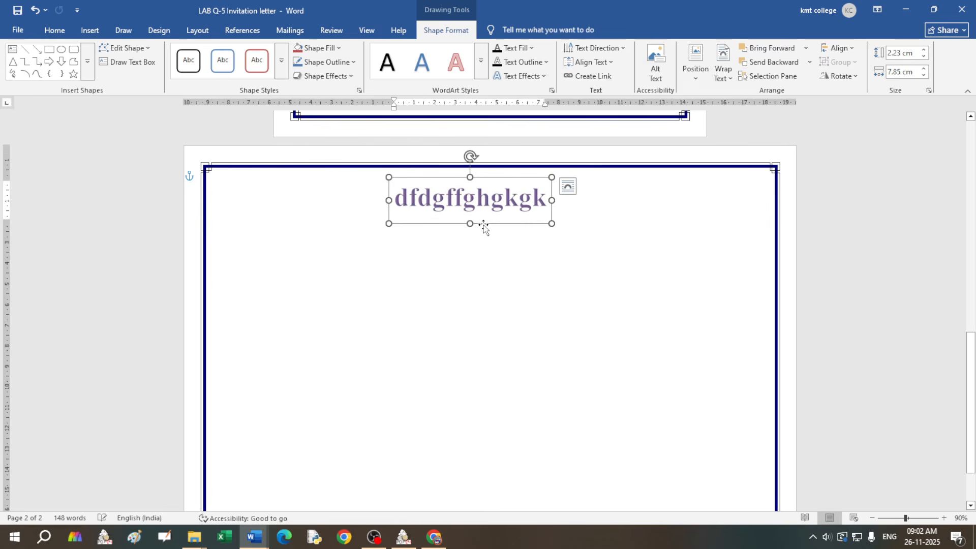
Step: Replace the WordArt placeholder text with 'Invitation'
left_click_drag(397, 199, 543, 202)
type("I")
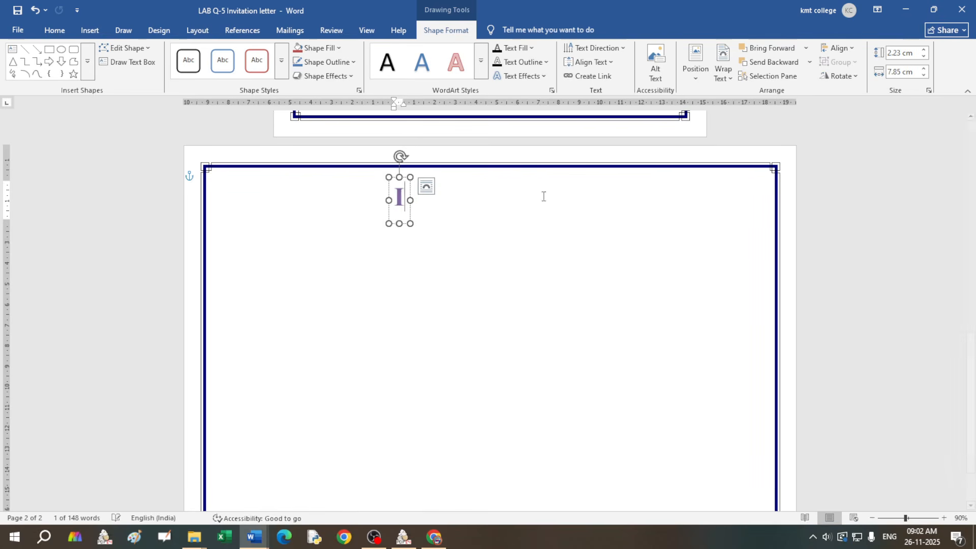
type("nvitation")
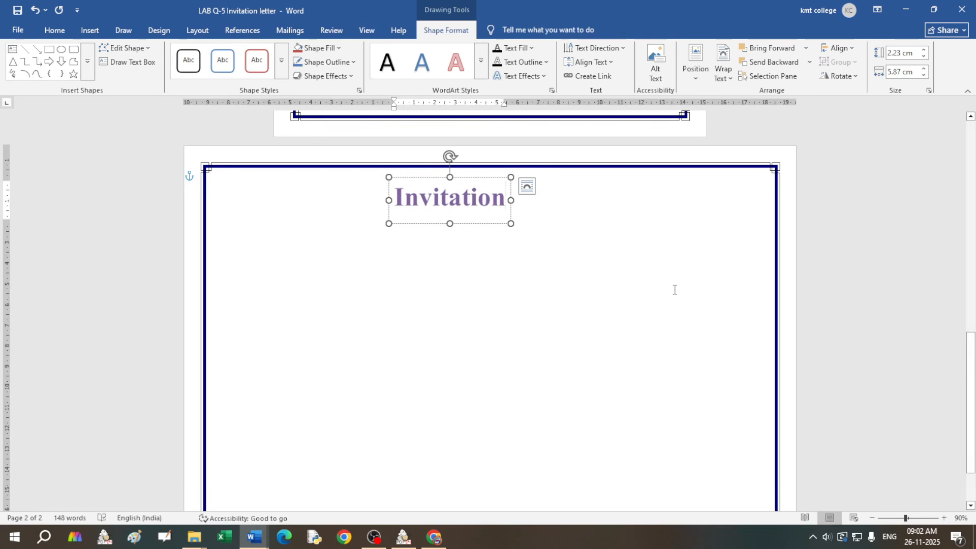
left_click(508, 285)
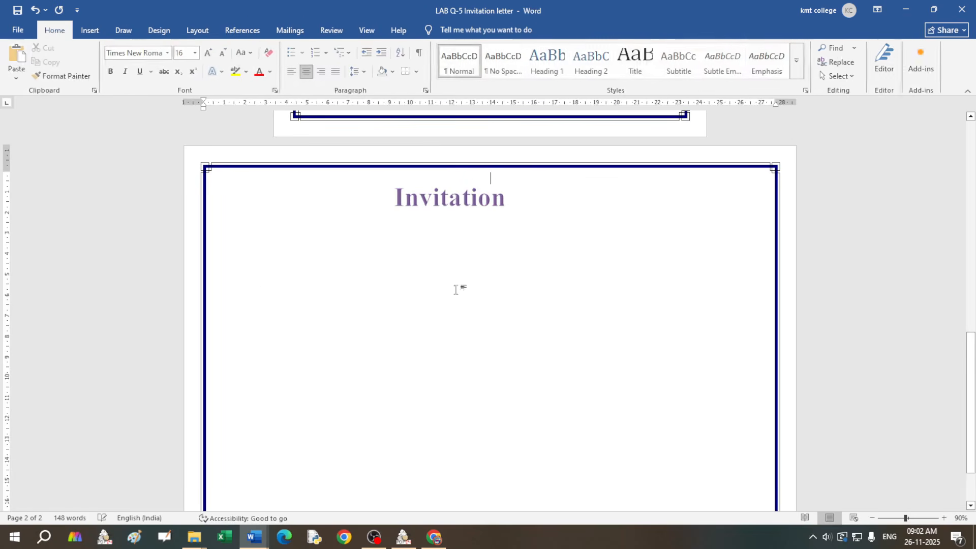
left_click(462, 203)
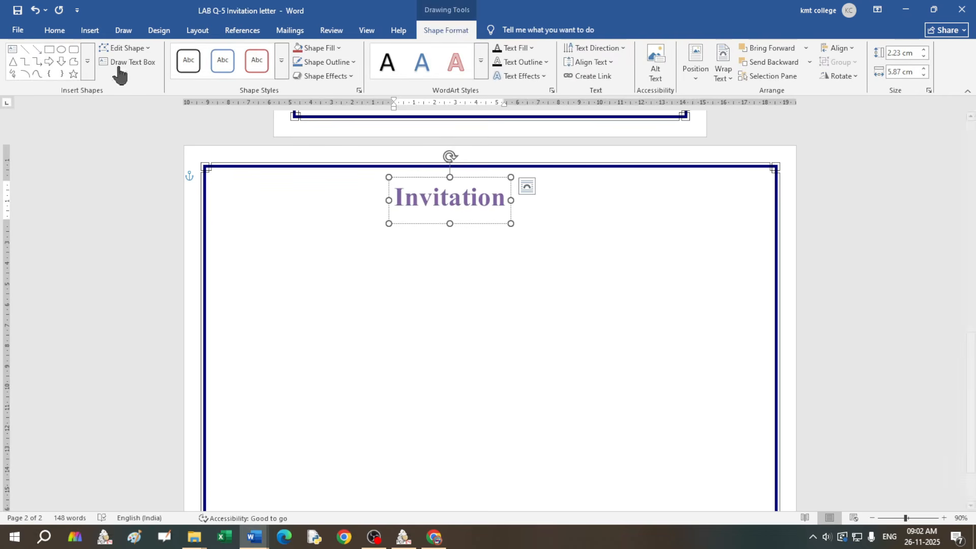
left_click(53, 31)
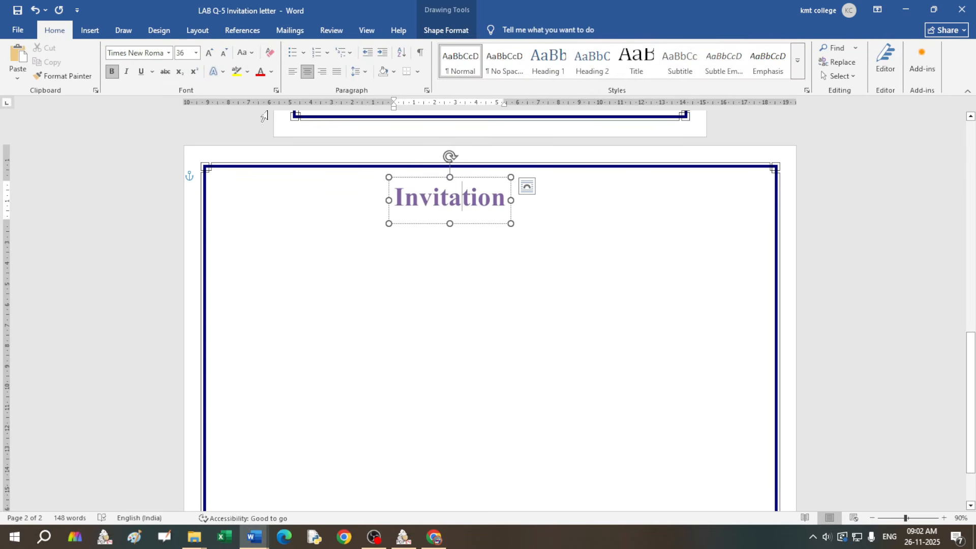
left_click(90, 31)
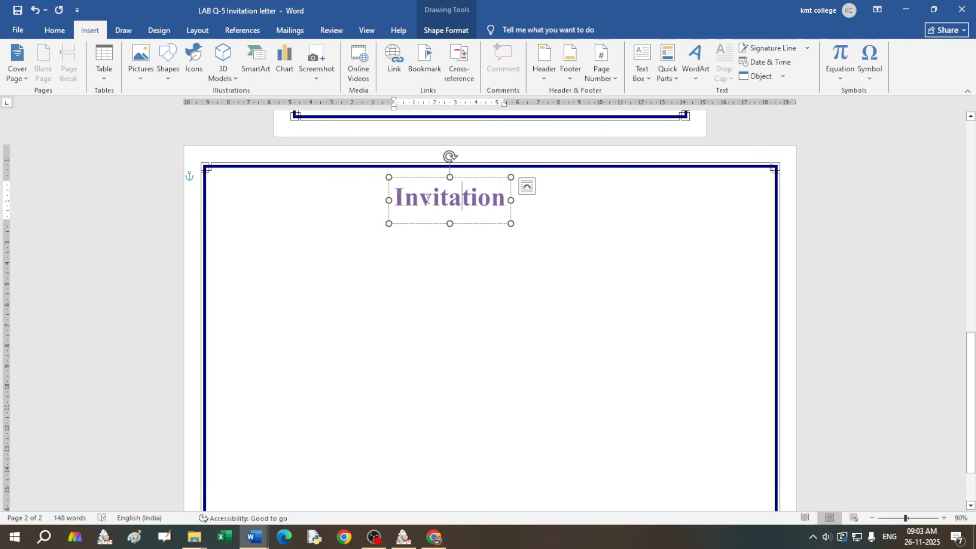
Step: Insert the peacock icon from the Animals category of the icon library
left_click(194, 60)
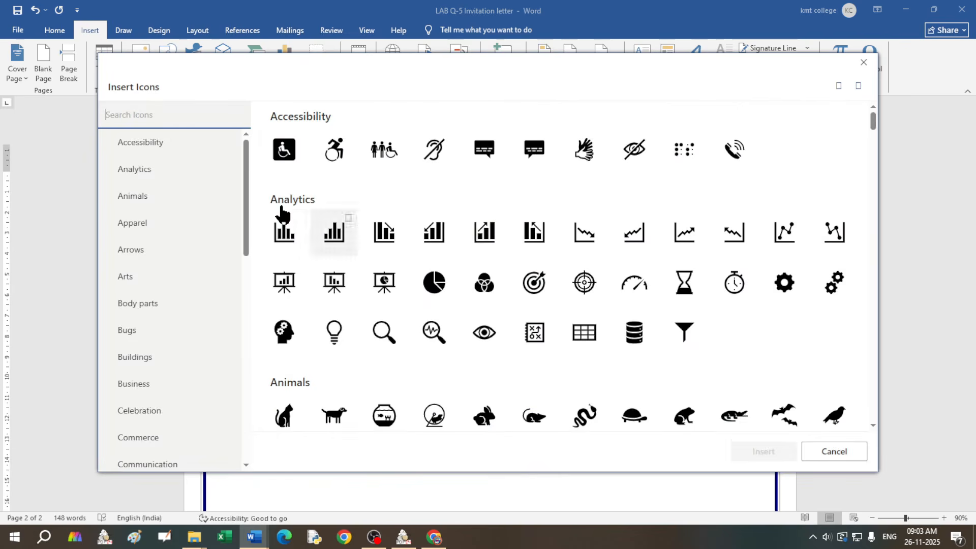
scroll(644, 290, "down", 1)
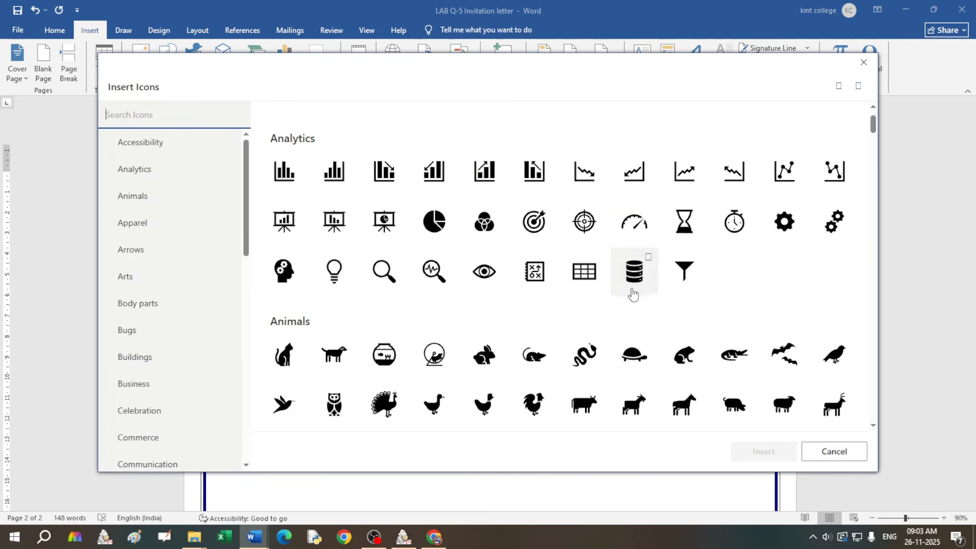
scroll(463, 290, "down", 2)
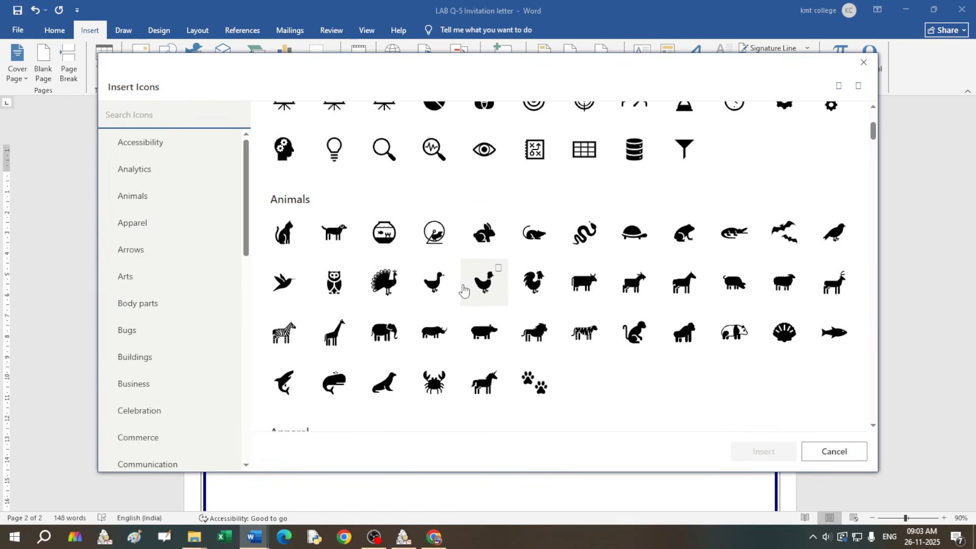
scroll(462, 288, "down", 1)
left_click(386, 224)
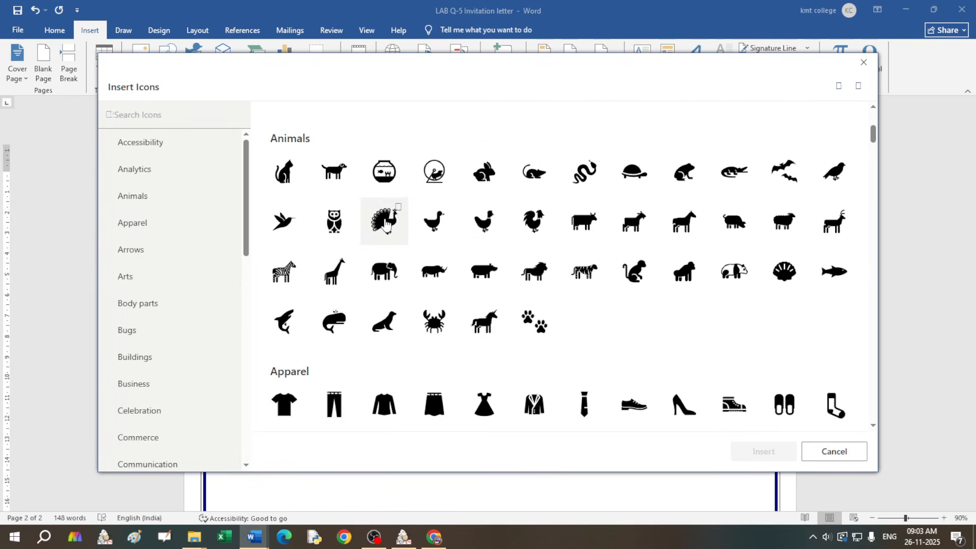
left_click(761, 456)
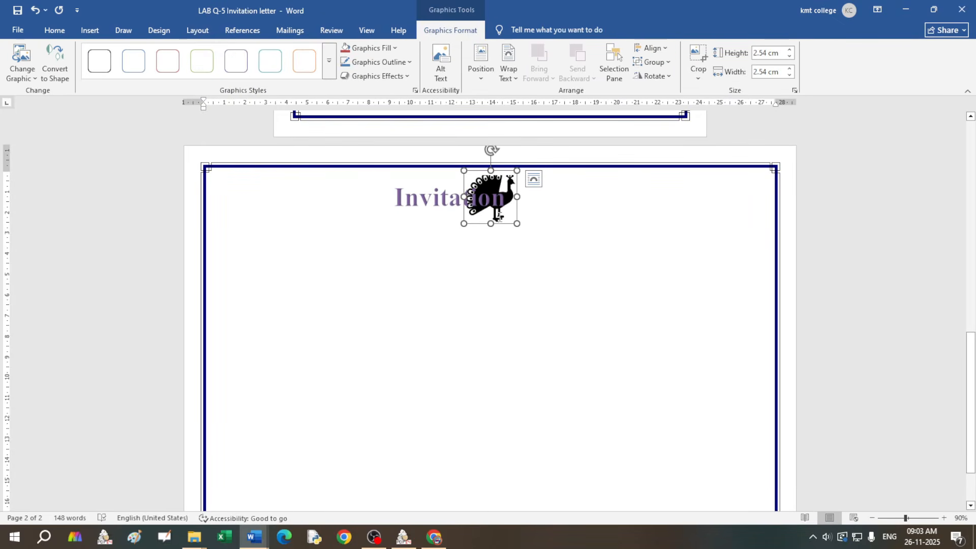
Step: Position the peacock at the page's top-left, move it left of Invitation, and shrink it to 1.45 cm
left_click_drag(502, 225, 389, 240)
left_click(493, 183)
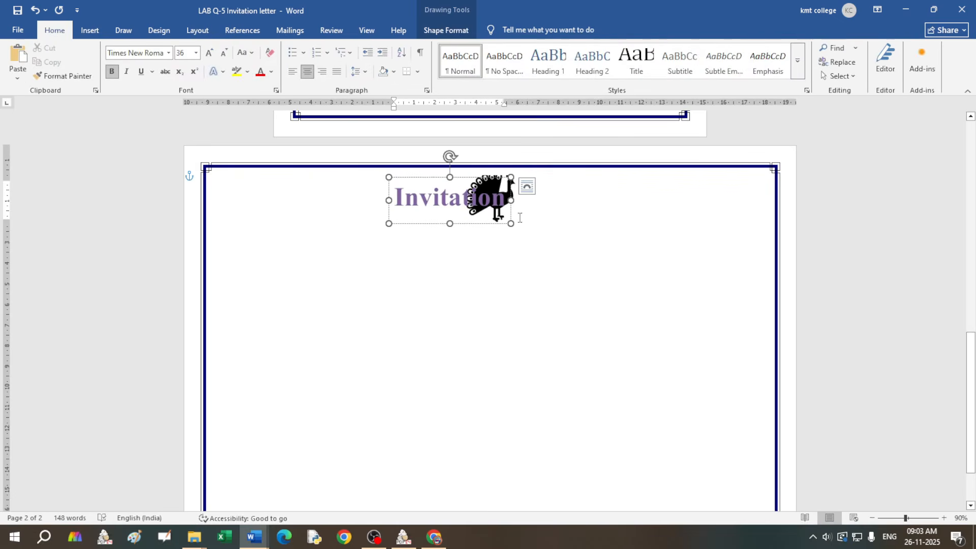
left_click(536, 226)
left_click(513, 185)
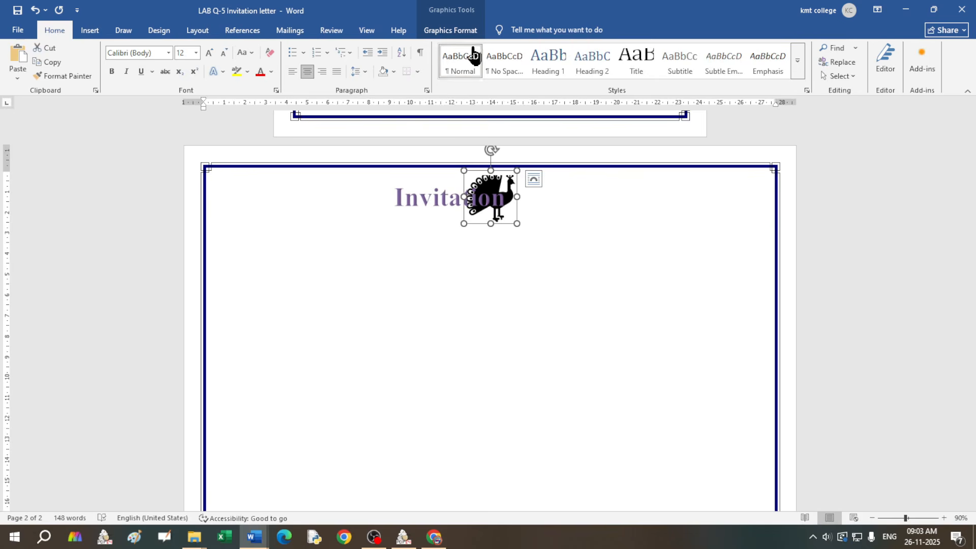
left_click(452, 30)
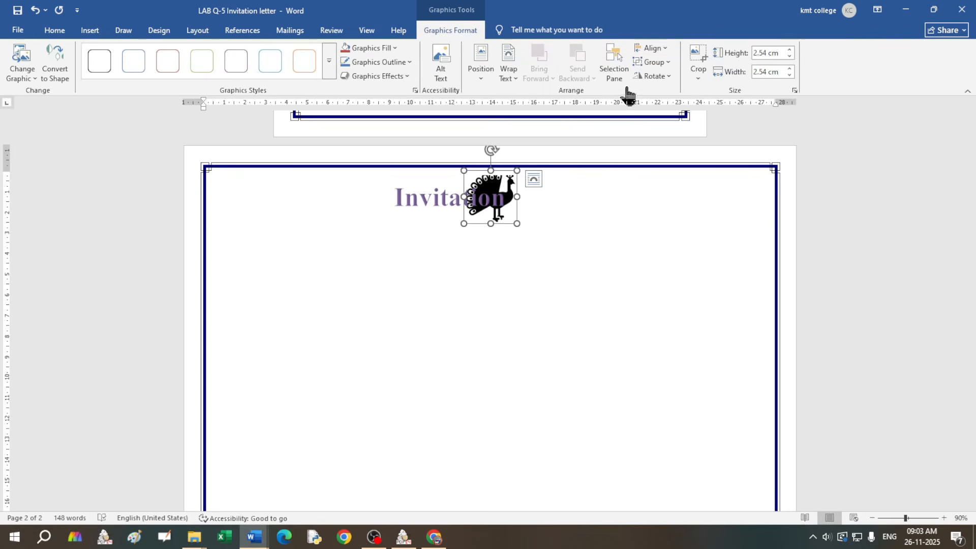
left_click(481, 76)
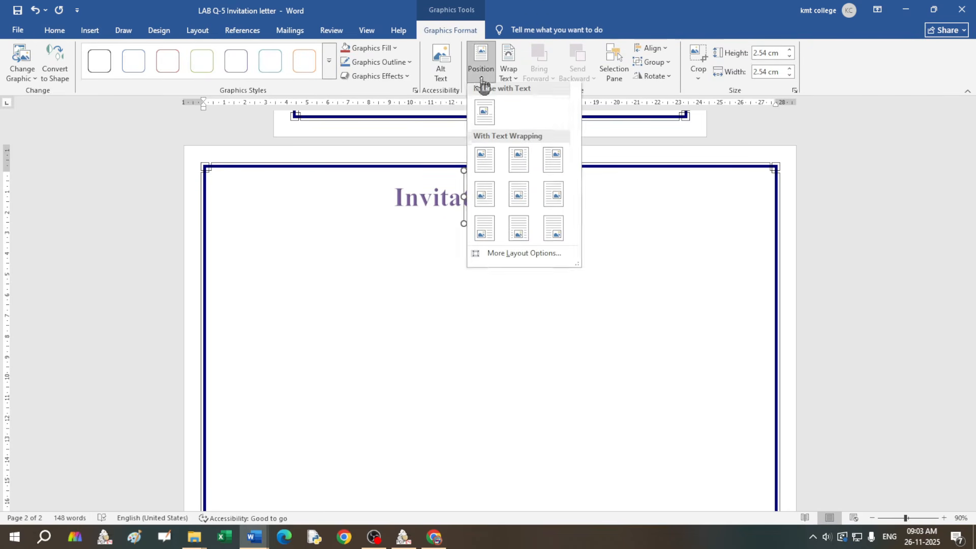
left_click(485, 162)
left_click_drag(275, 203, 364, 204)
left_click_drag(326, 232, 371, 201)
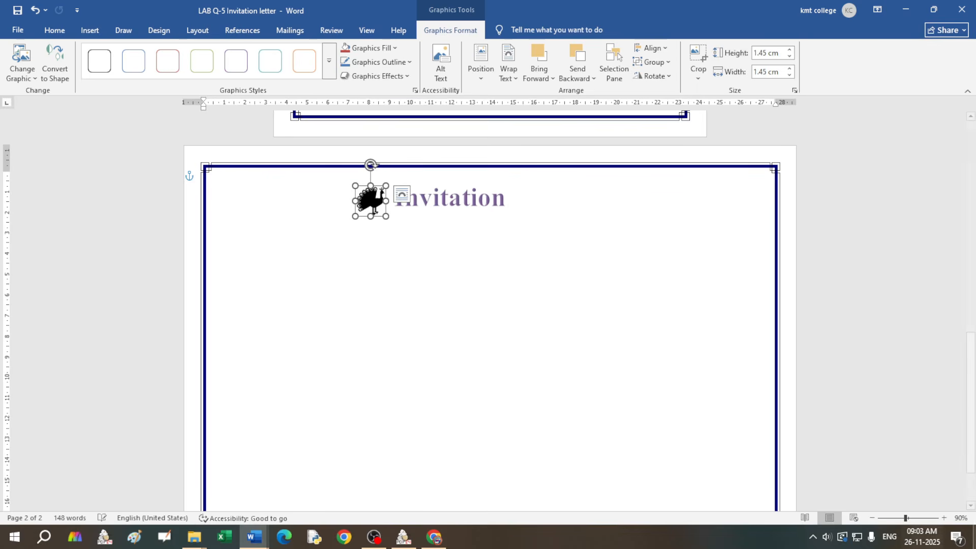
Step: Zoom in to 130% and nudge the peacock up beside the Invitation title
left_click(945, 518)
left_click(944, 519)
left_click(945, 518)
left_click(945, 518)
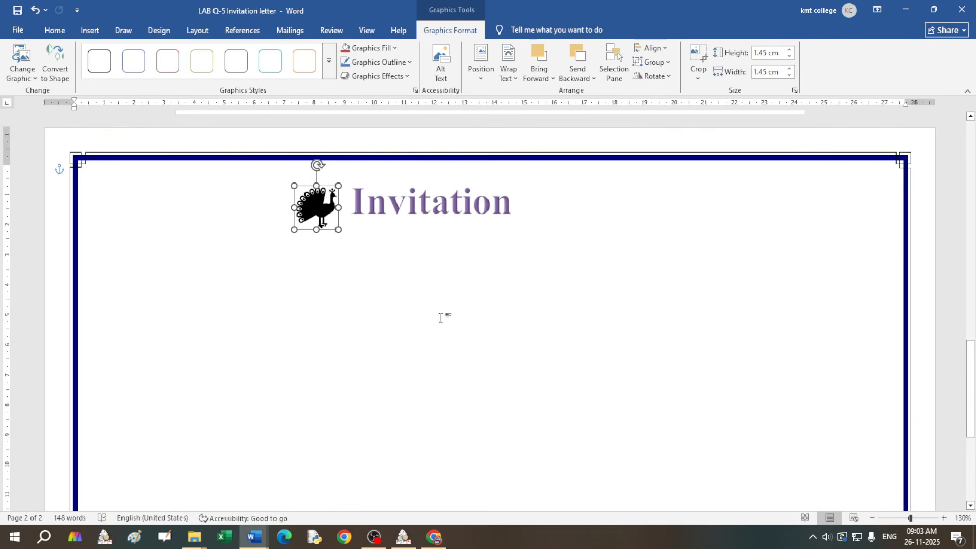
left_click_drag(313, 209, 318, 204)
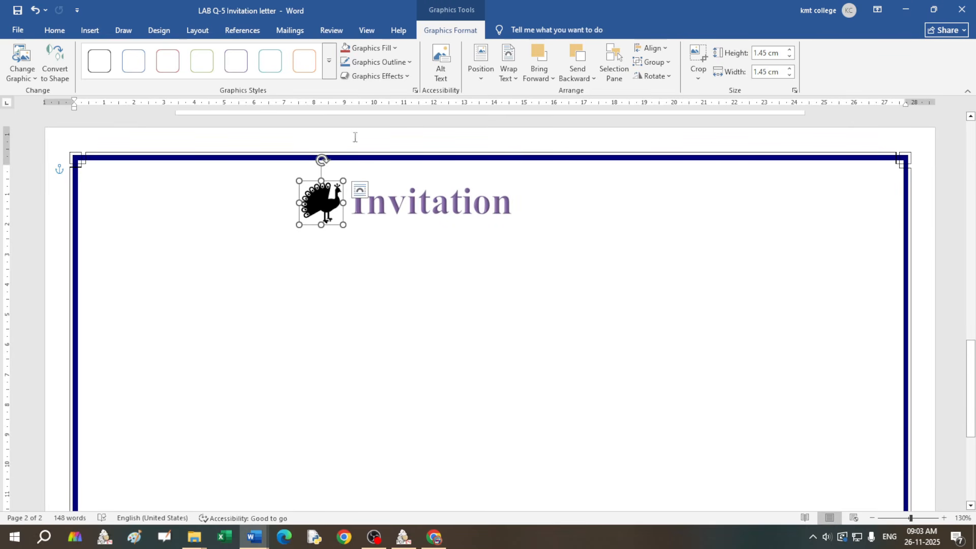
left_click(396, 50)
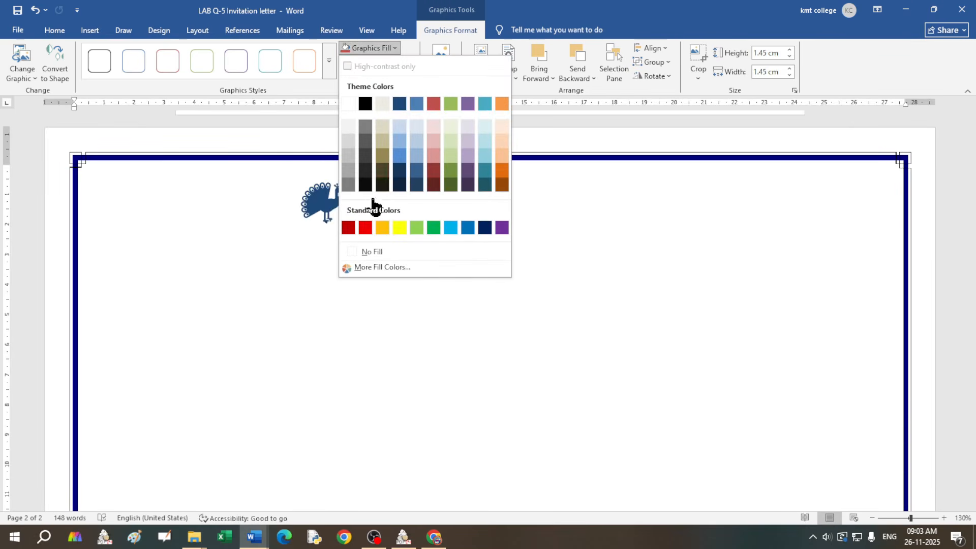
Step: Fill the peacock blue, then place a flipped copy to the right of the title
left_click(467, 229)
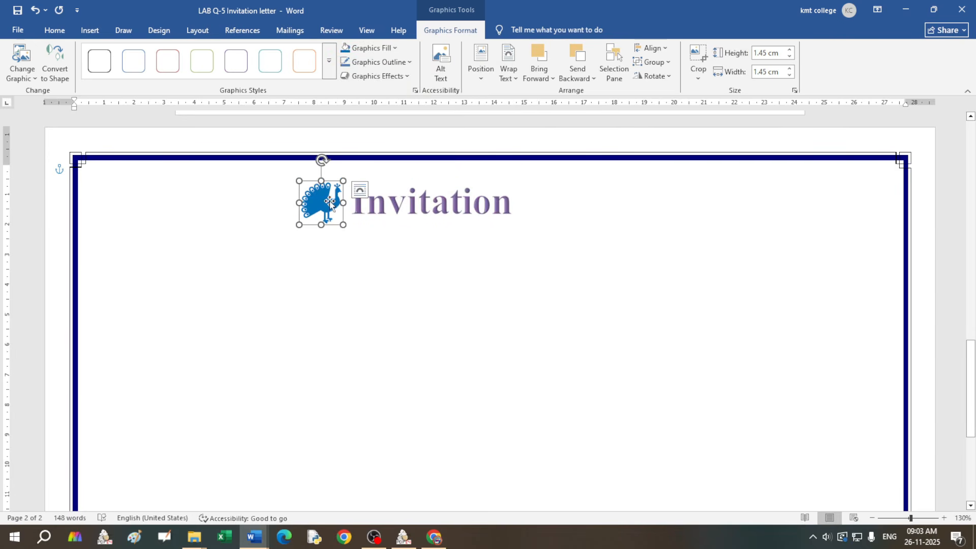
key("ctrl+s")
key("ctrl+v")
left_click_drag(337, 215, 539, 204)
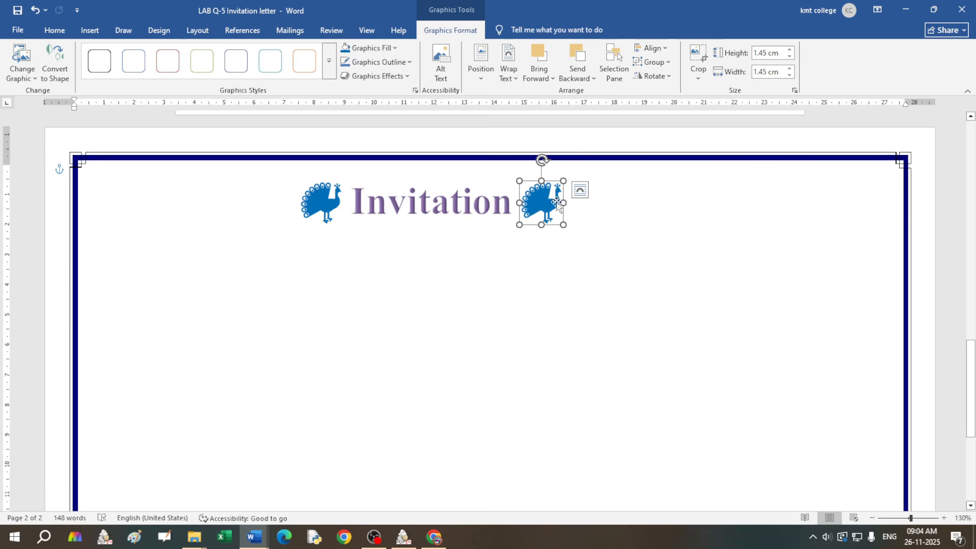
left_click_drag(520, 203, 607, 203)
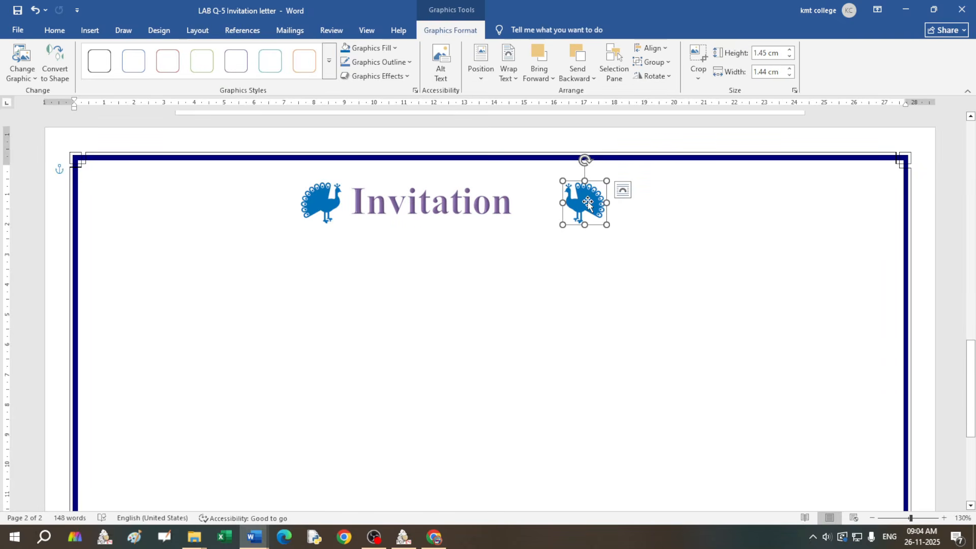
left_click(462, 231)
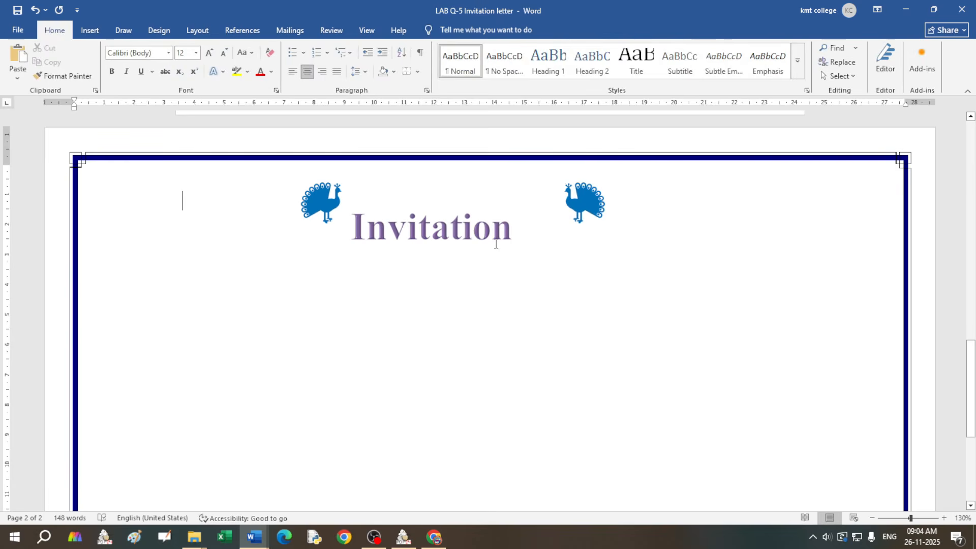
Step: Slide the right peacock next to Invitation and set justified alignment on the line below
left_click_drag(583, 204, 542, 204)
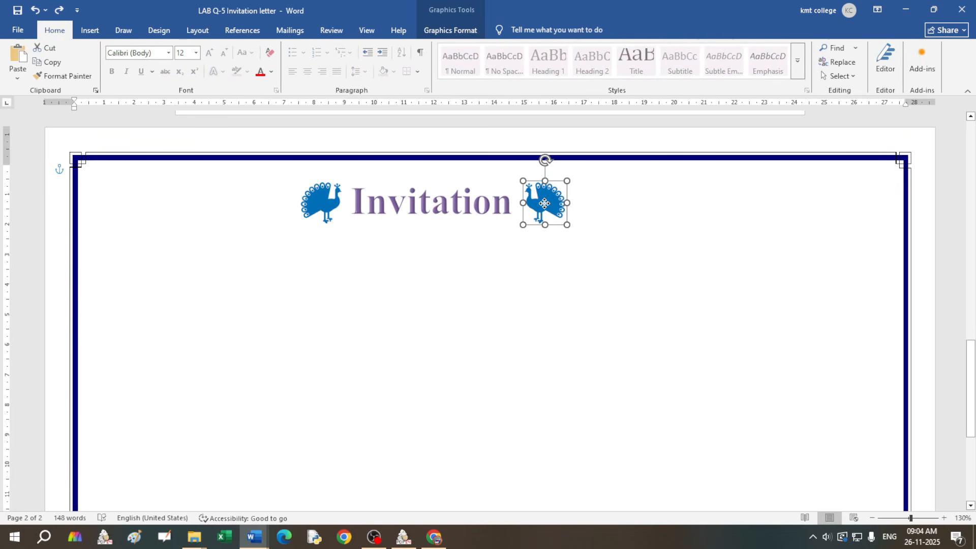
left_click(635, 233)
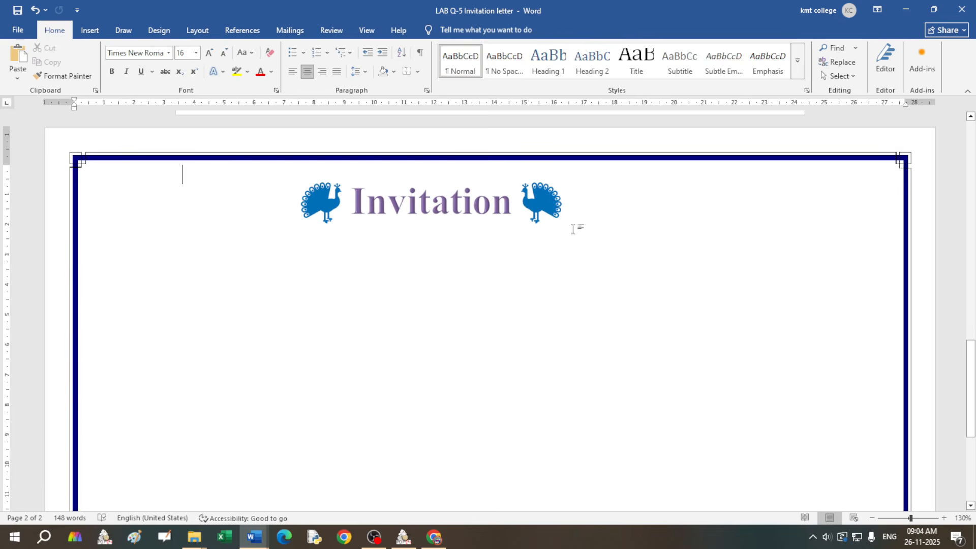
double_click(338, 249)
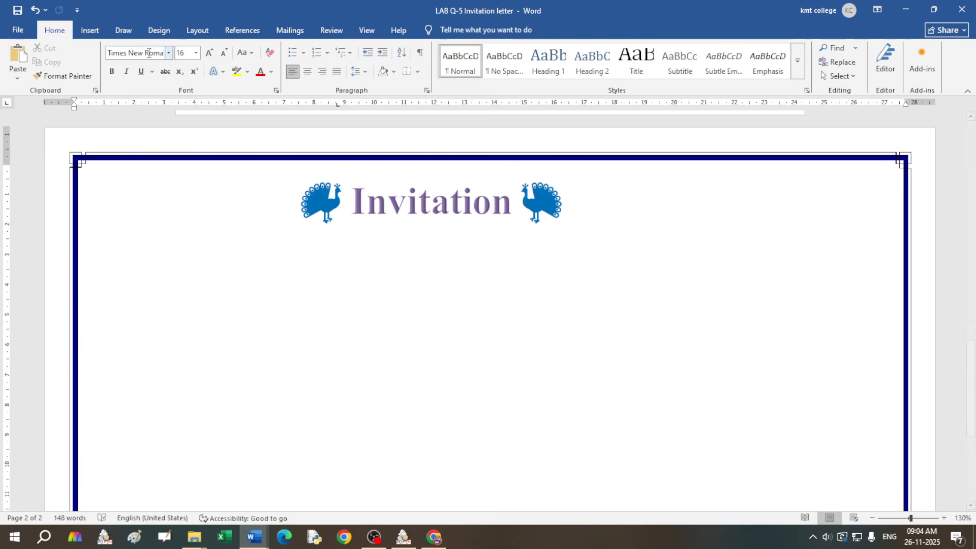
left_click(294, 73)
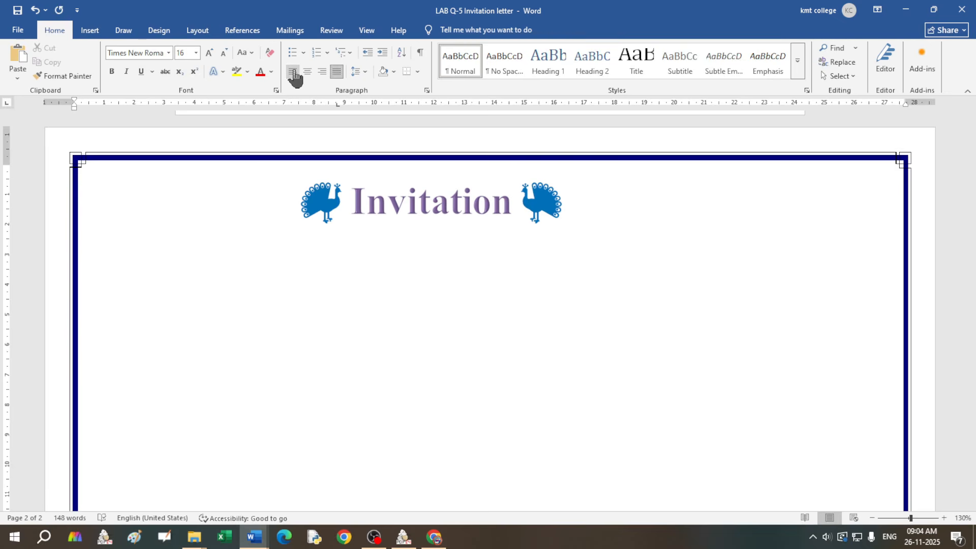
left_click(358, 238)
left_click(347, 263)
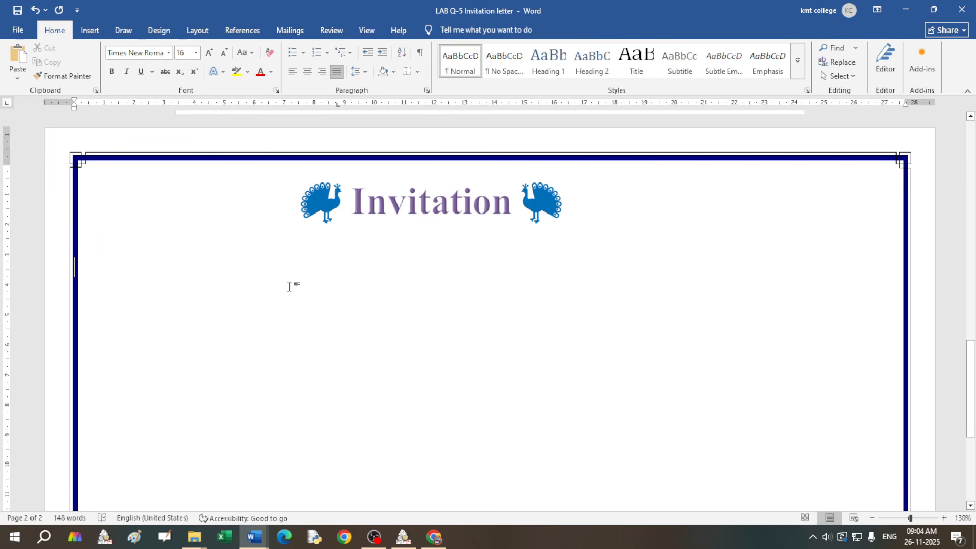
left_click(189, 276)
Step: Copy the 'Dear friends…' paragraph from page 1 and paste it under the page 2 heading
scroll(390, 377, "up", 10)
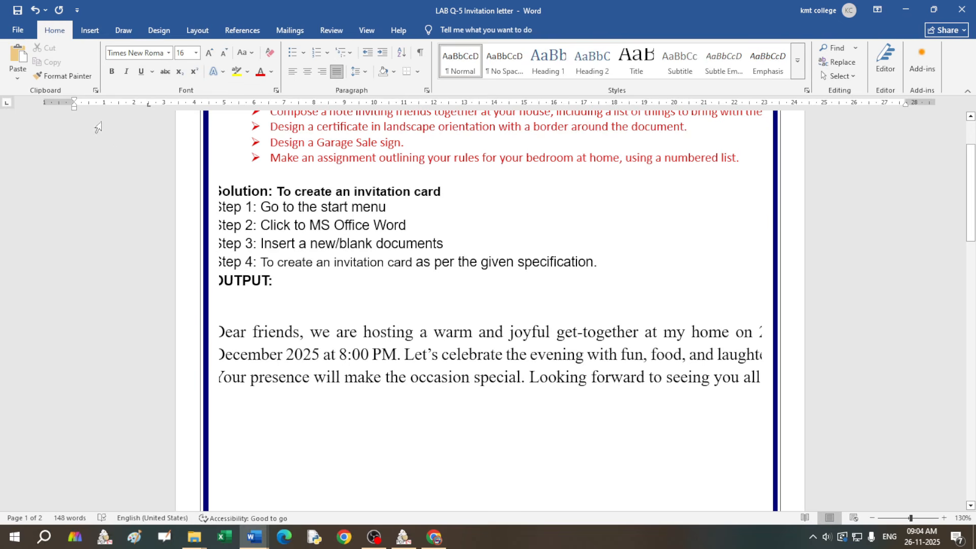
left_click(490, 342)
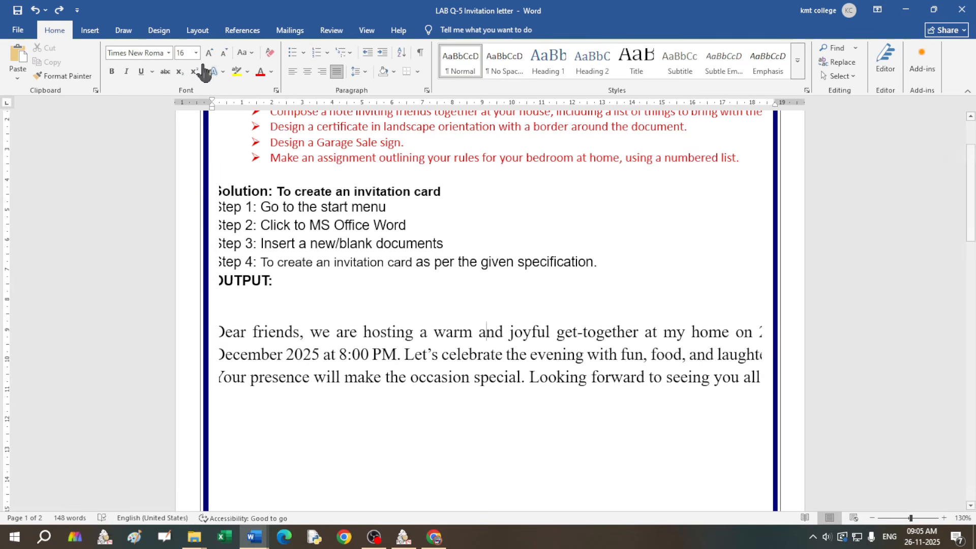
left_click_drag(220, 333, 778, 389)
key("ctrl+c")
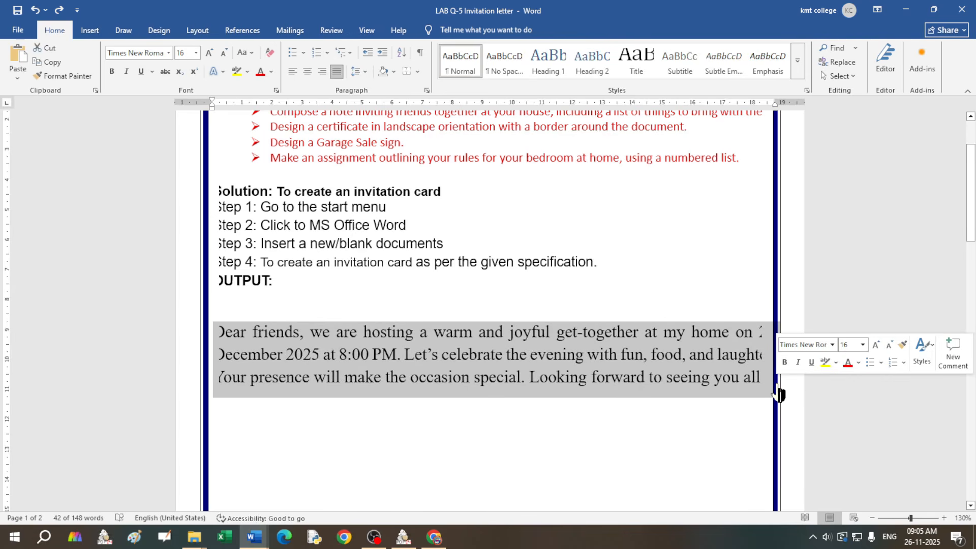
scroll(481, 394, "down", 15)
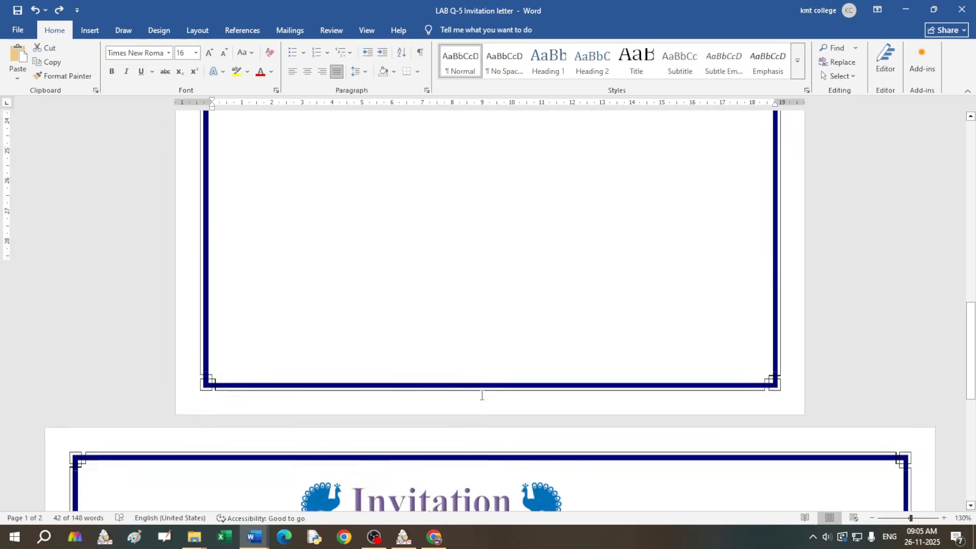
scroll(184, 214, "up", 2)
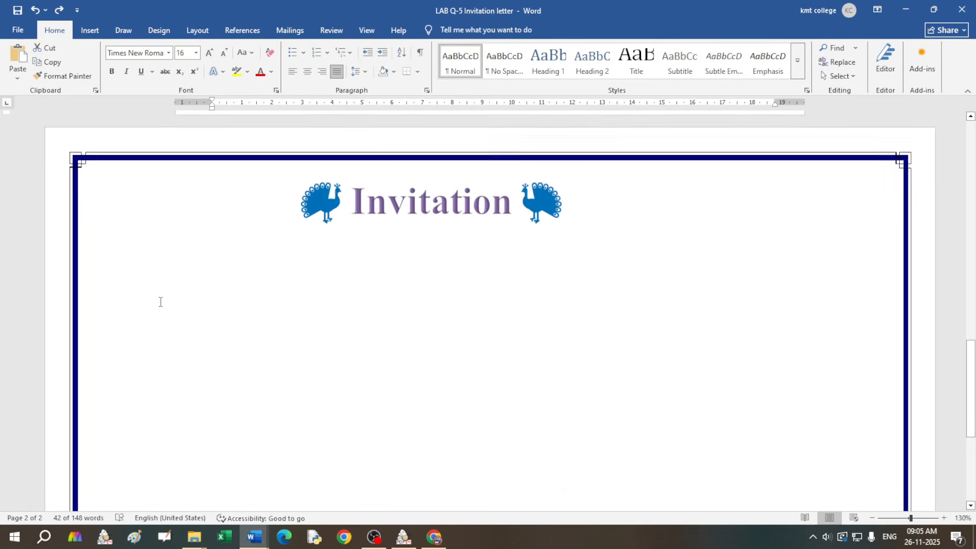
left_click(157, 272)
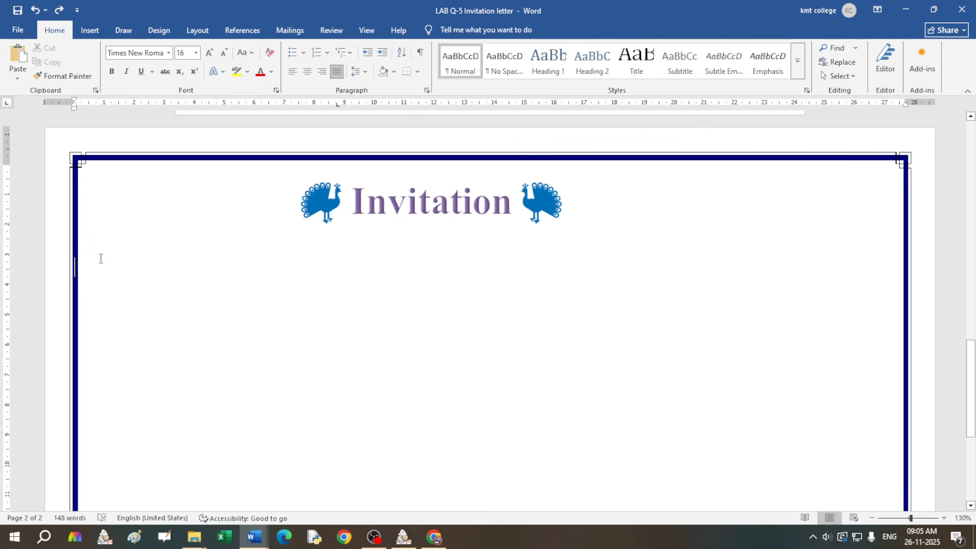
key("ctrl+v")
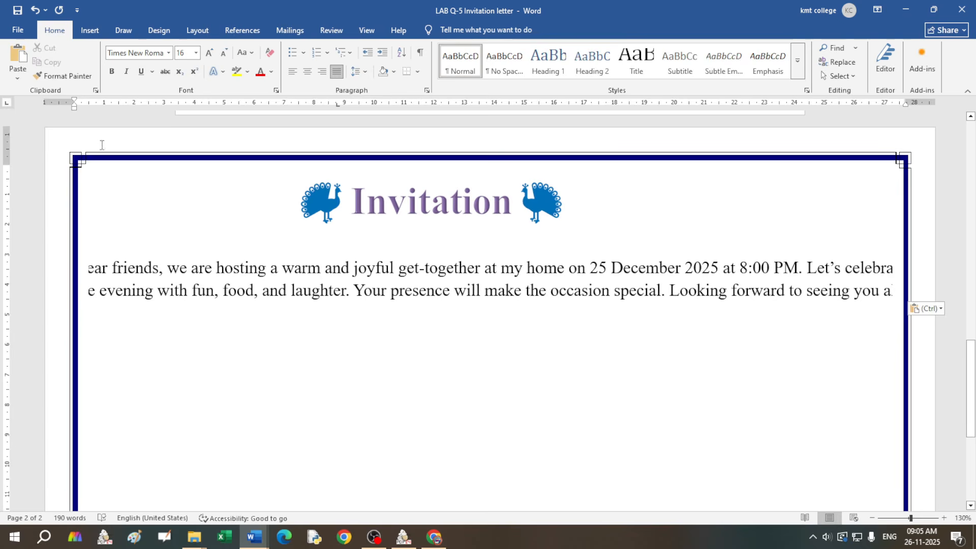
Step: Indent the paragraph inside the border and put 'Dear friends,' on its own line, first line tabbed
left_click_drag(75, 103, 103, 106)
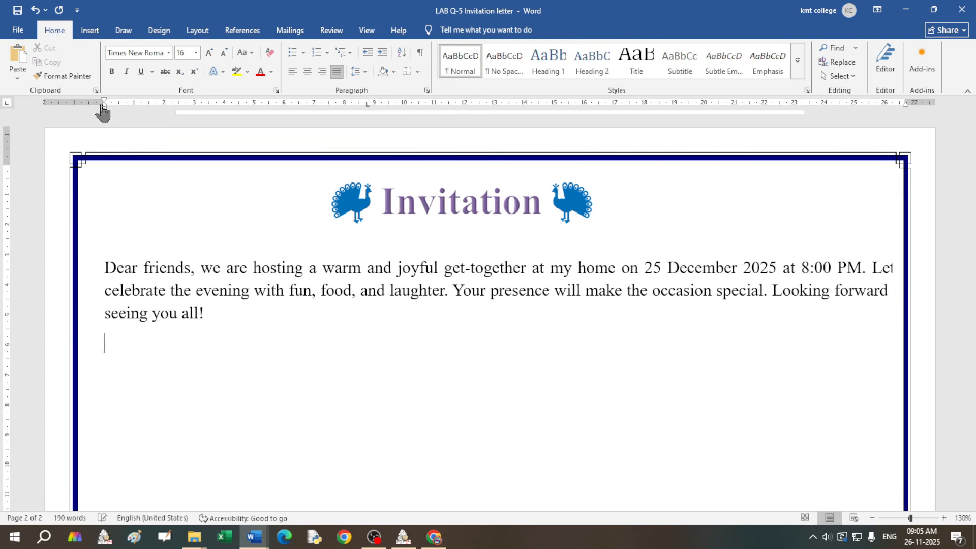
left_click_drag(905, 103, 871, 108)
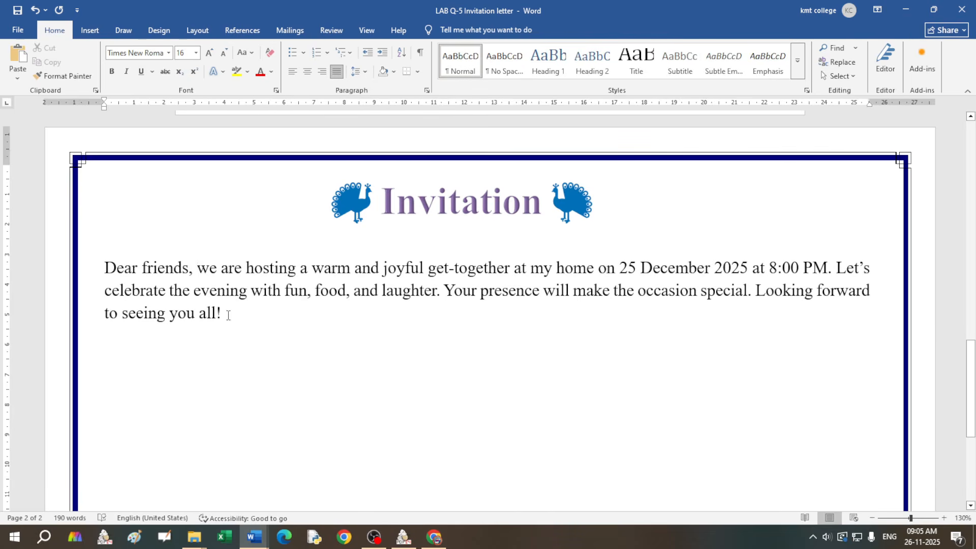
key("Return")
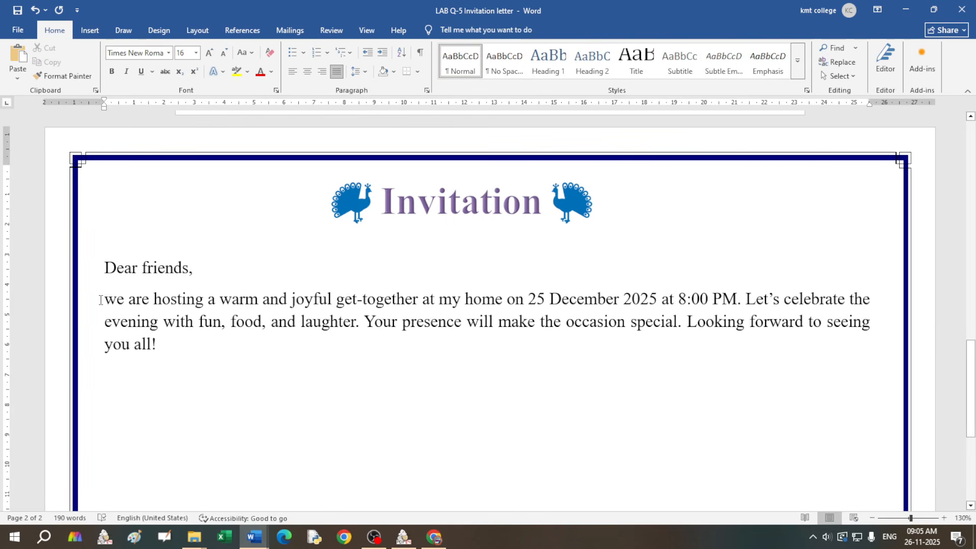
key("Tab")
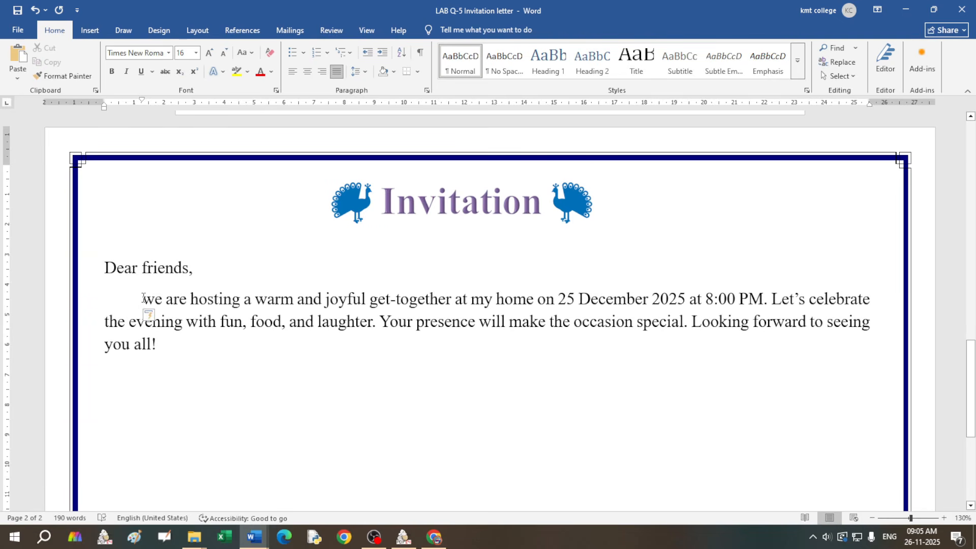
Step: Capitalise 'We' and start a new unindented paragraph after 'you all!'
left_click_drag(145, 299, 153, 303)
type("W")
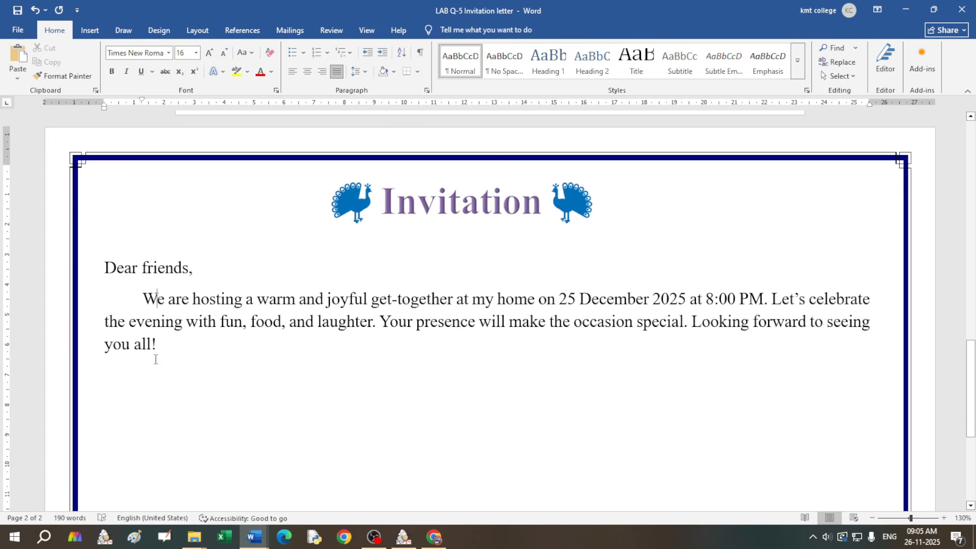
left_click(168, 349)
key("Return")
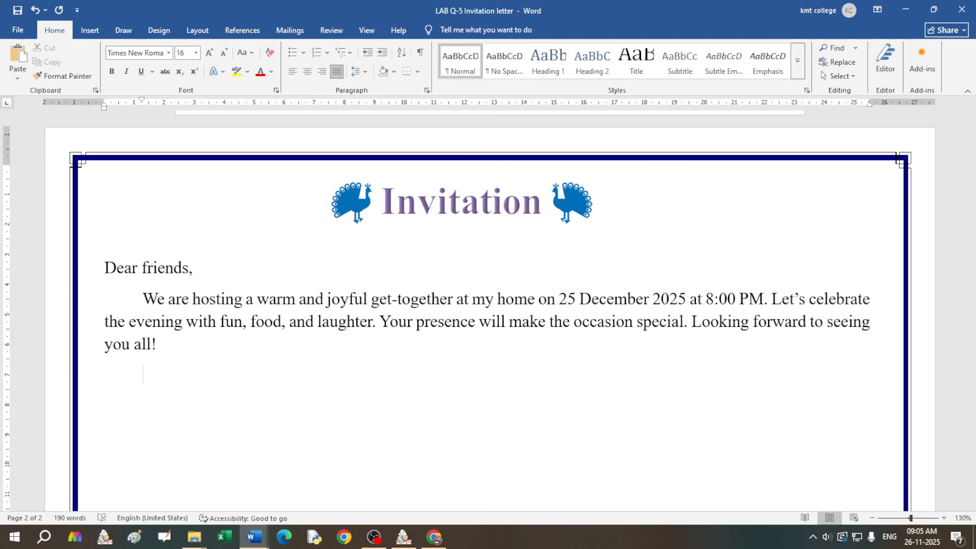
key("BackSpace")
Step: Complete the heading as 'List of things' and start a new line below it
type("o")
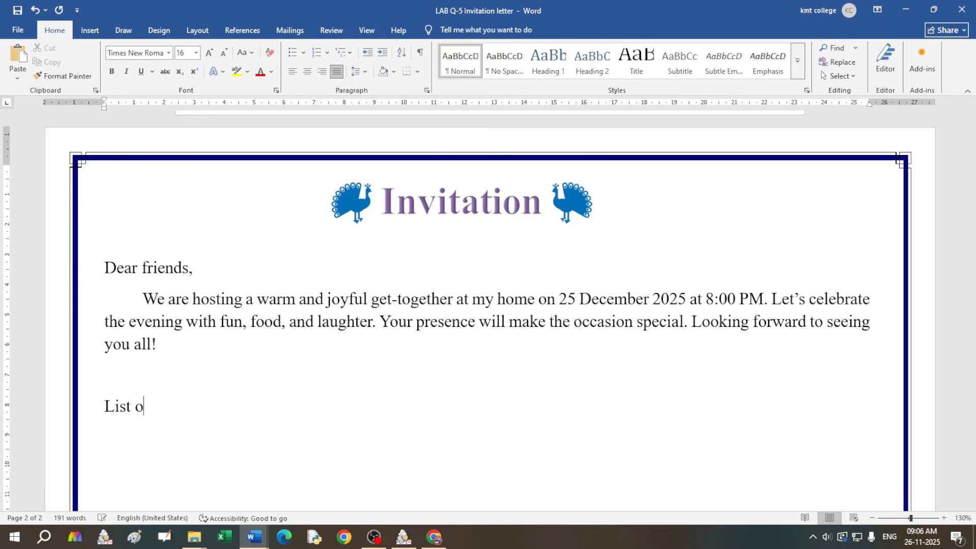
type("f things")
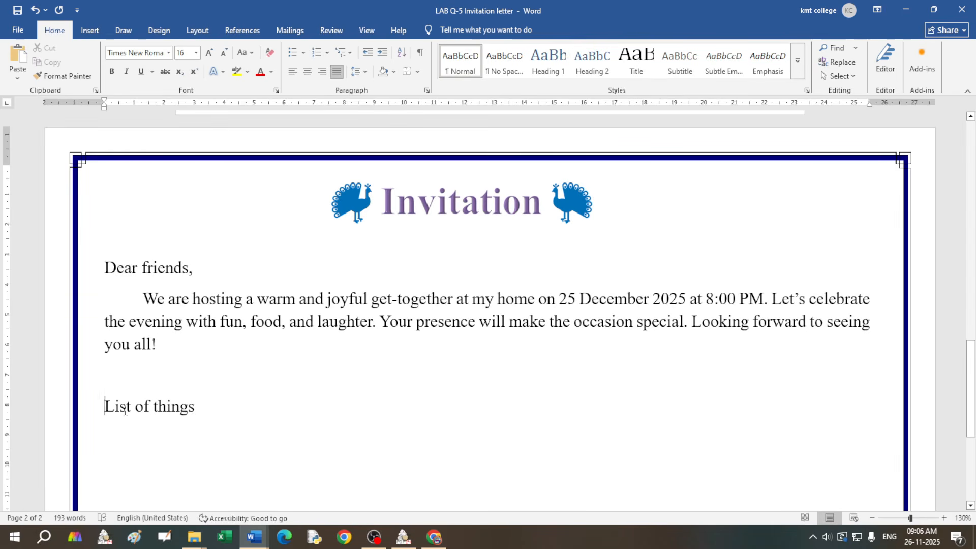
left_click_drag(122, 411, 177, 421)
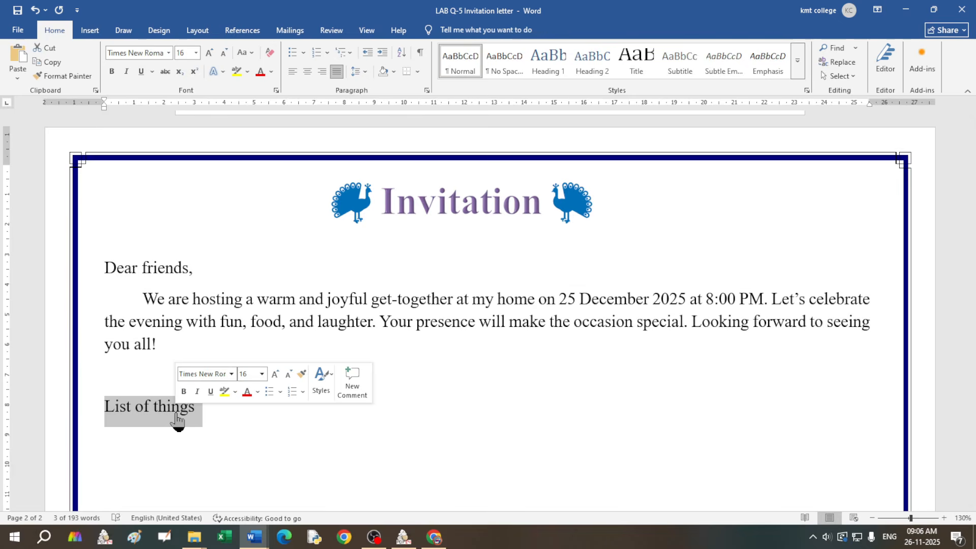
left_click(204, 422)
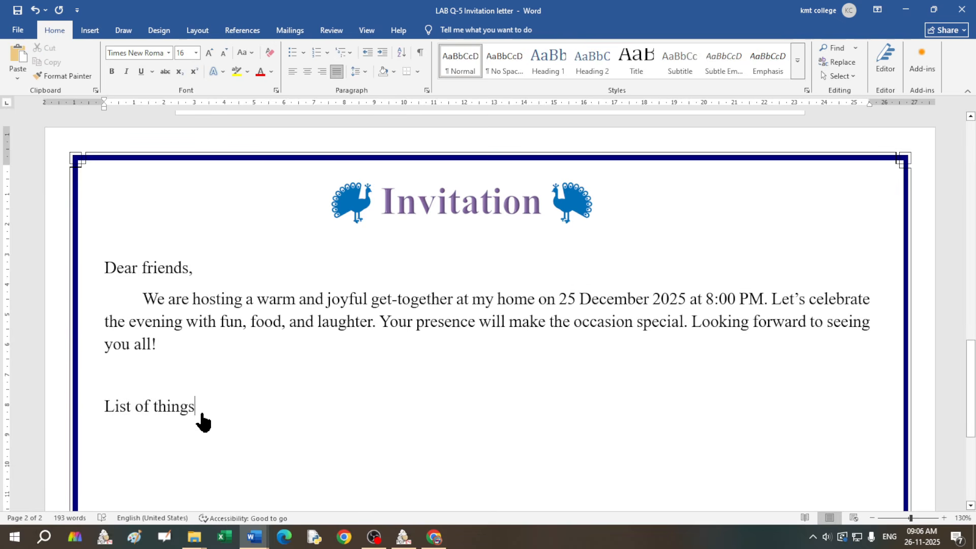
key("Return")
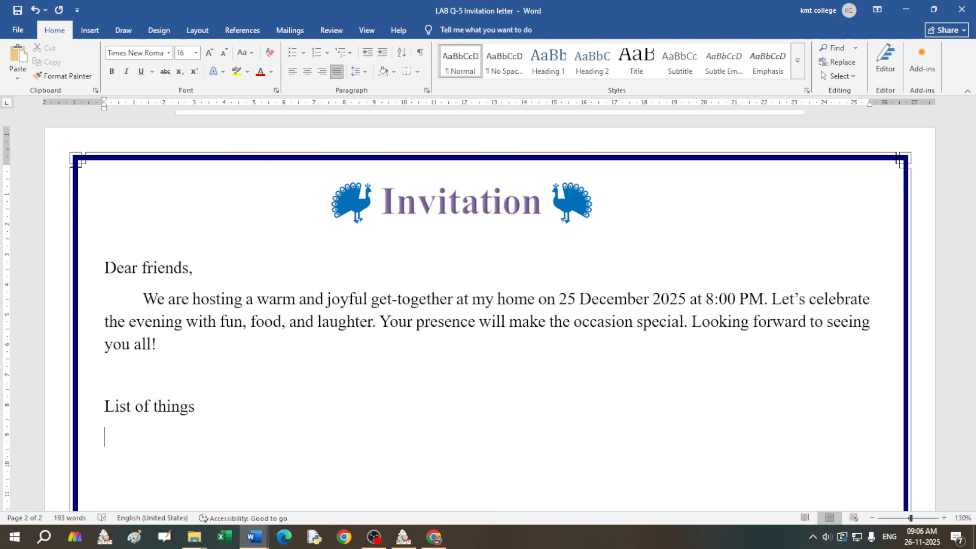
Step: Type the first item '1. Dress (white shirt and black pant).'
type("1. Dre")
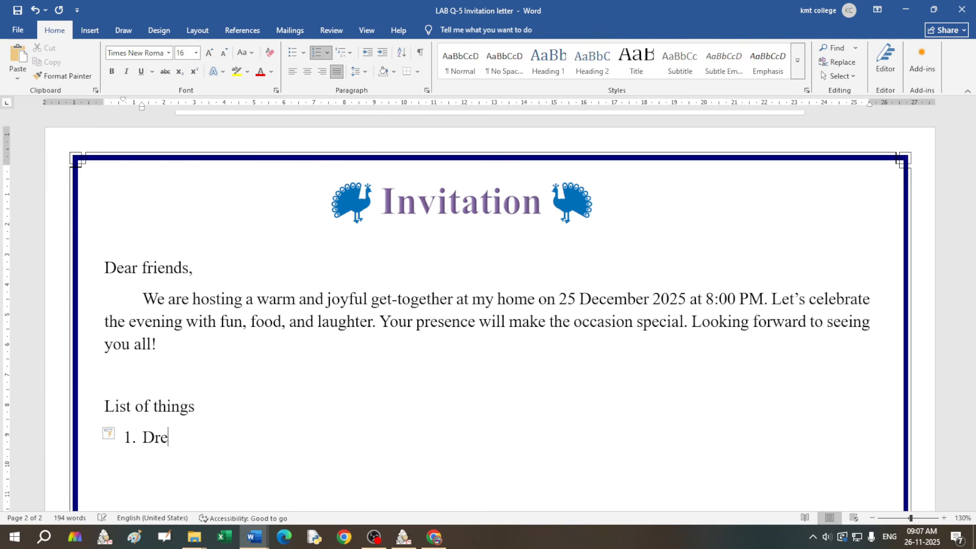
type("ss")
type(" ()")
type("whir")
key("BackSpace")
type("te d")
key("BackSpace")
type("shirt and black ")
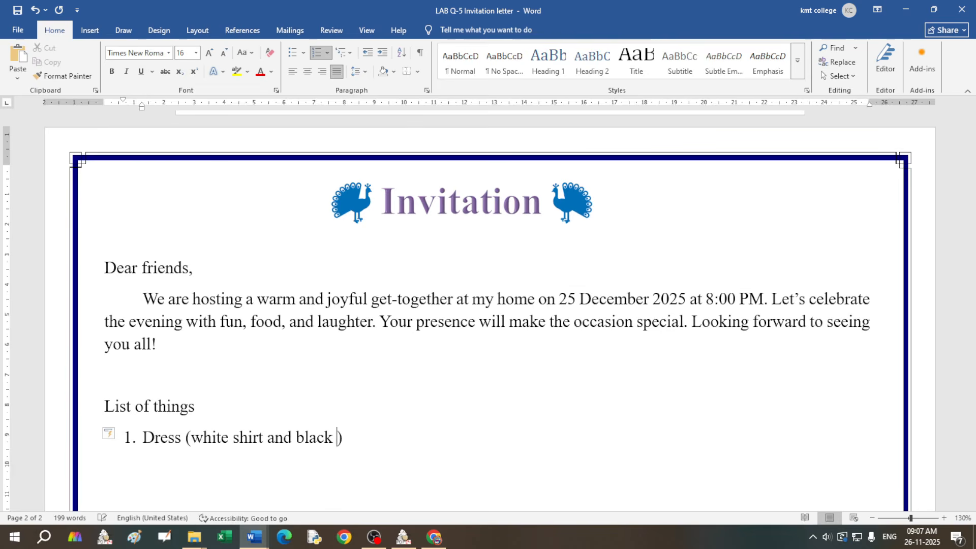
type("pant)")
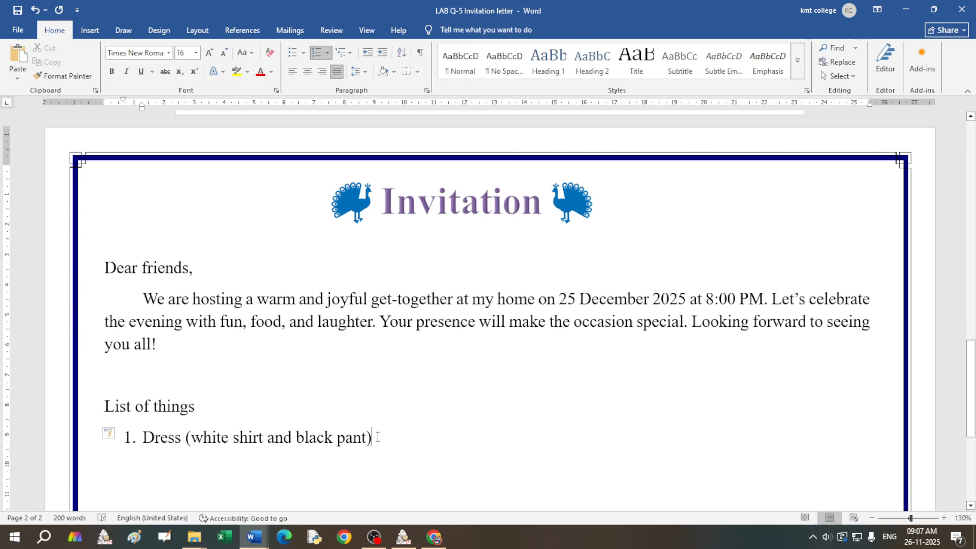
type(".")
key("Return")
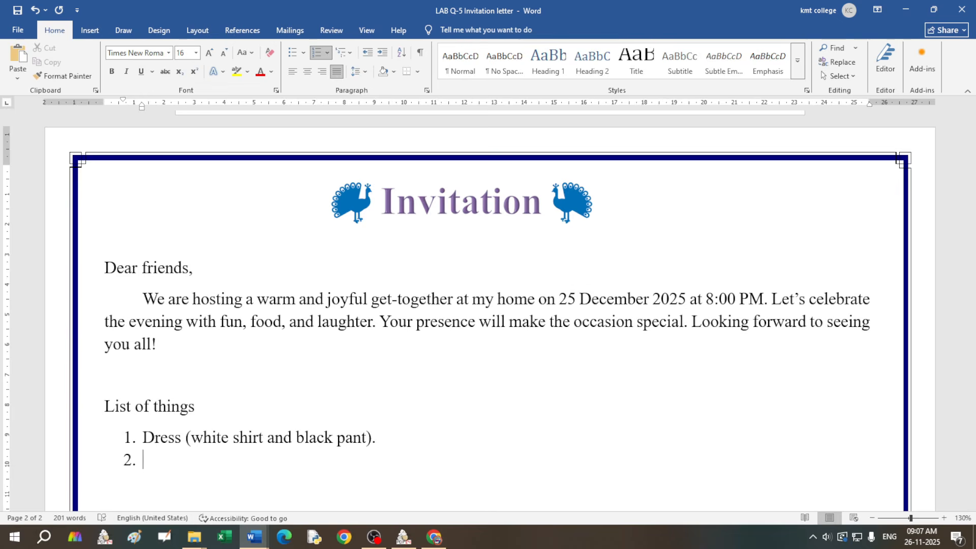
Step: Add 'Cold drinks.' as the second item, correcting 'Colddrinks' with the spelling suggestion
type("Colddrinks")
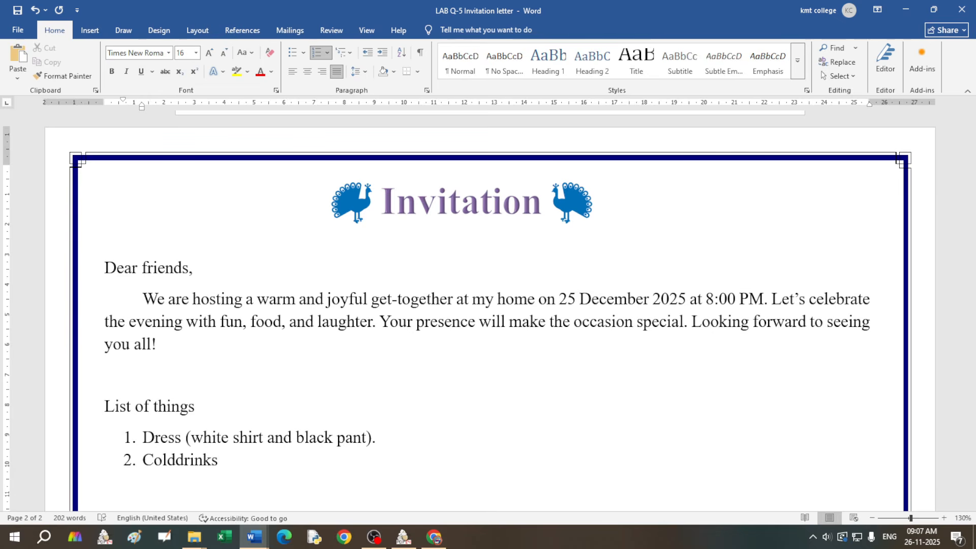
double_click(178, 460)
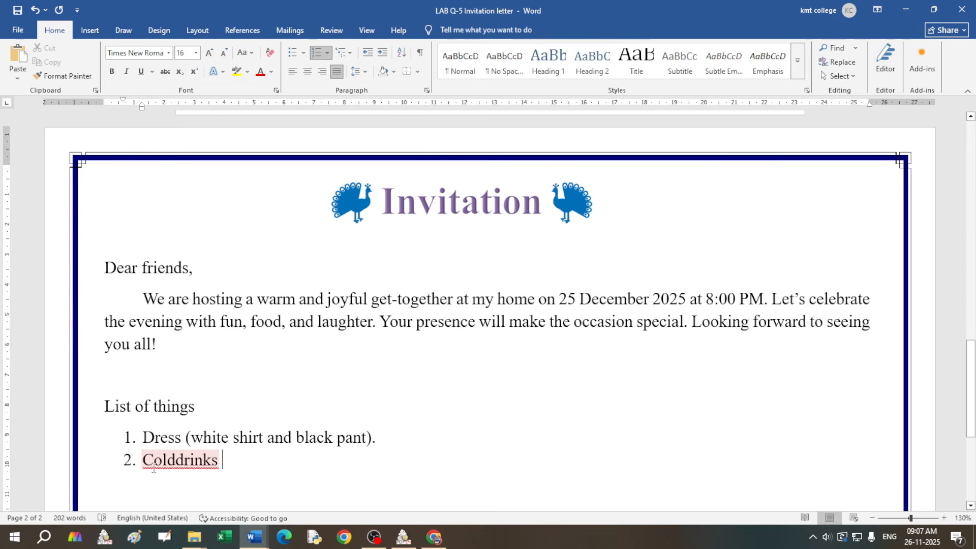
right_click(180, 461)
left_click(252, 326)
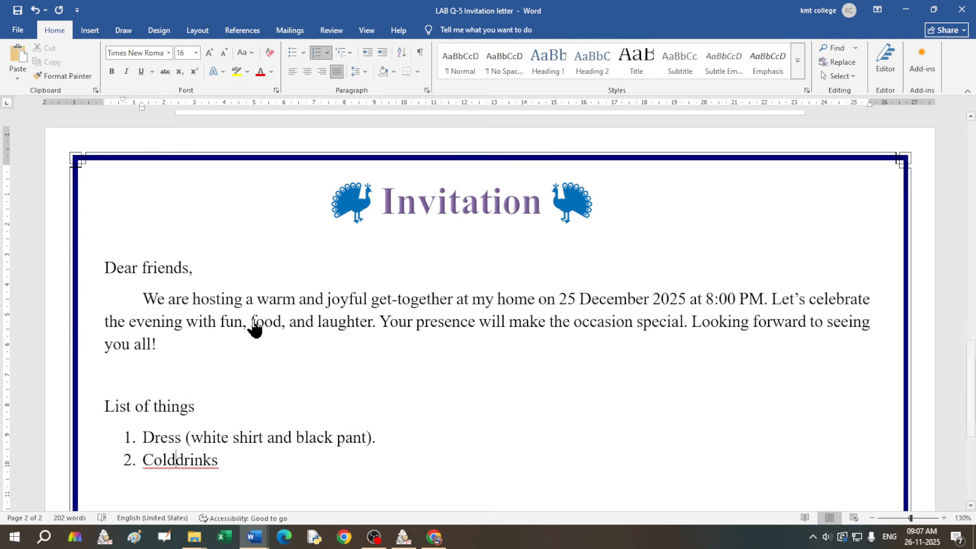
key("BackSpace")
type(".")
key("Return")
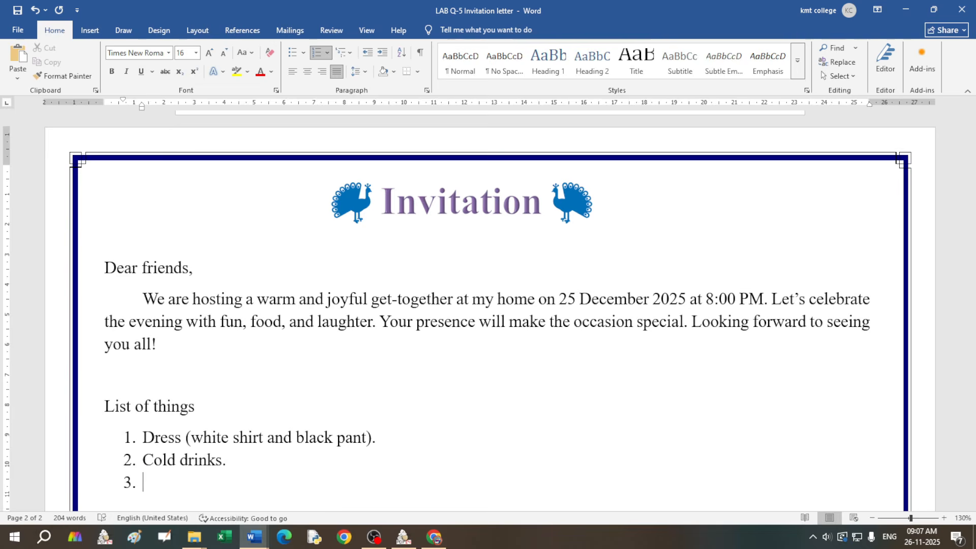
Step: Add 'Bed sheet.' as the third item and end the numbering on the next line
scroll(255, 454, "down", 1)
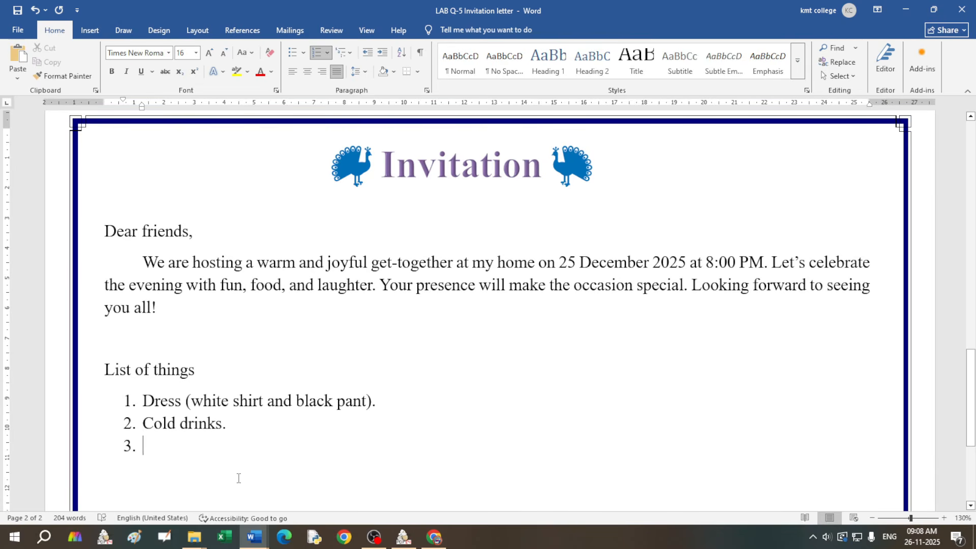
type("Bed sheet")
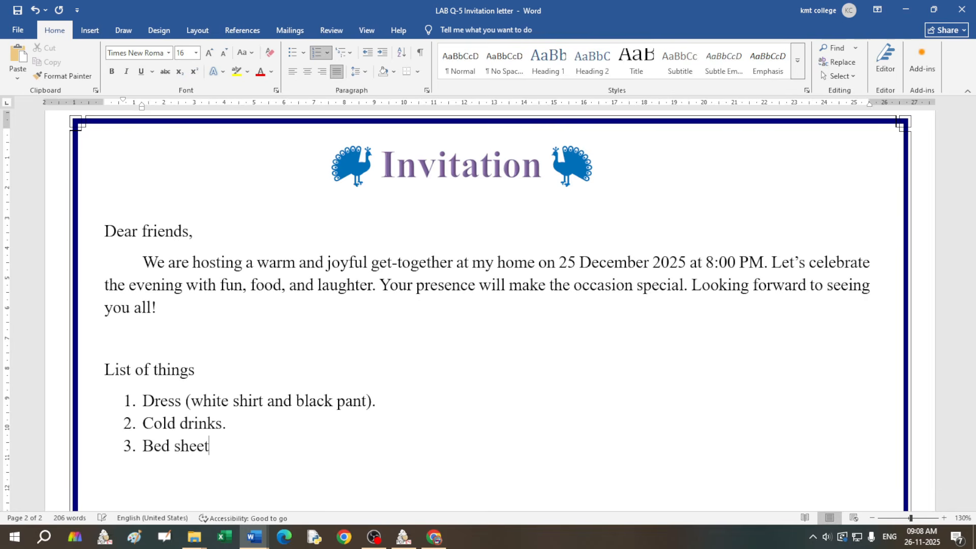
type(".")
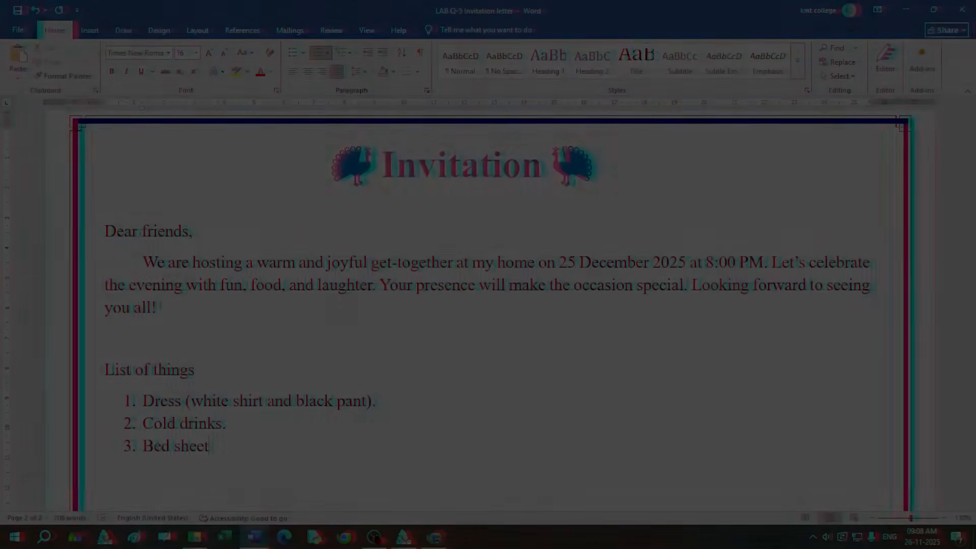
scroll(214, 375, "down", 2)
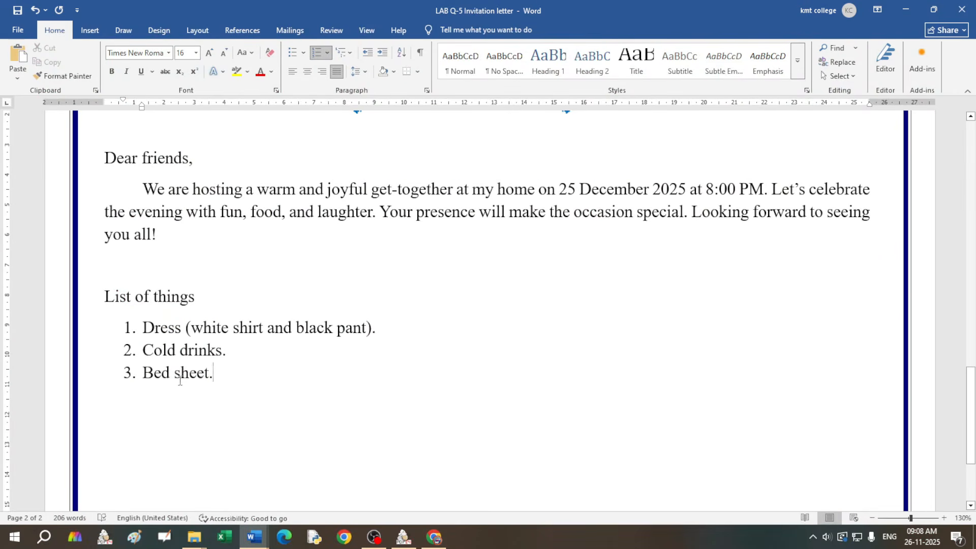
key("Return")
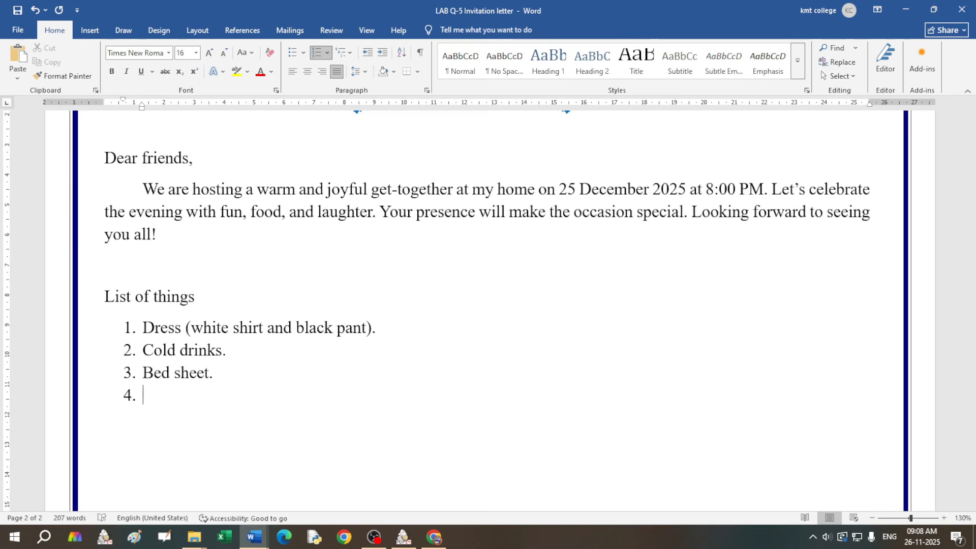
key("BackSpace")
key("BackSpace")
key("BackSpace")
key("BackSpace")
scroll(260, 348, "up", 2)
scroll(146, 366, "down", 5)
scroll(175, 366, "up", 1)
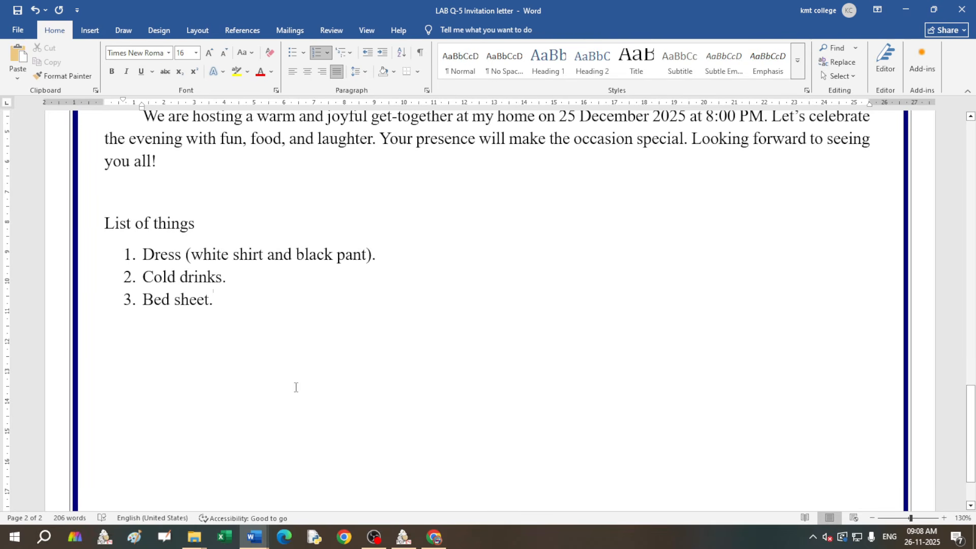
key("Return")
key("BackSpace")
scroll(363, 333, "up", 15)
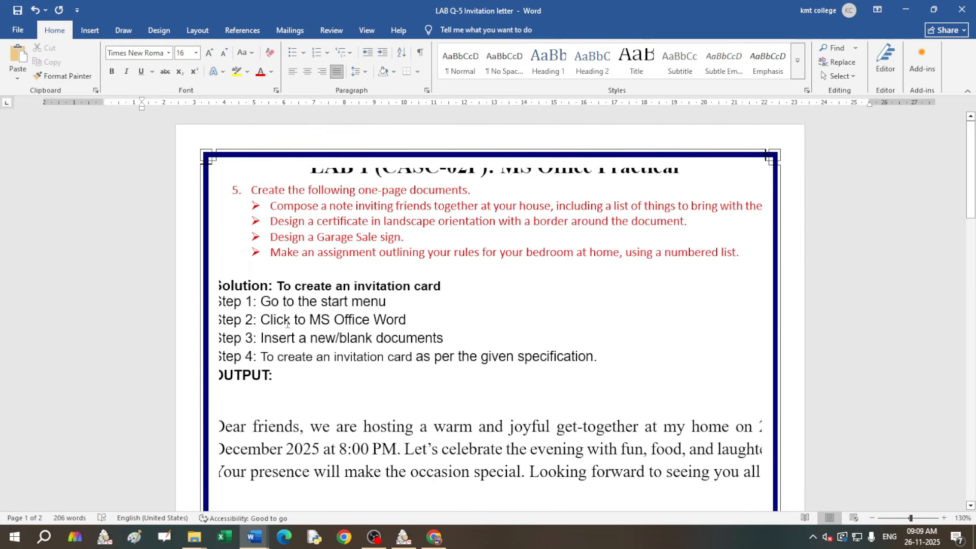
scroll(335, 358, "down", 3)
scroll(318, 308, "up", 3)
left_click_drag(314, 237, 401, 237)
left_click(525, 285)
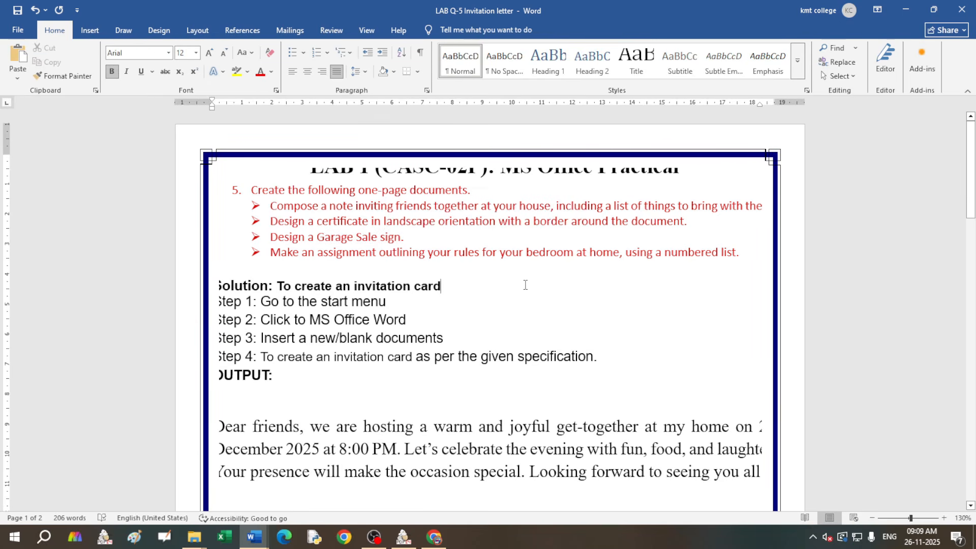
scroll(473, 289, "down", 15)
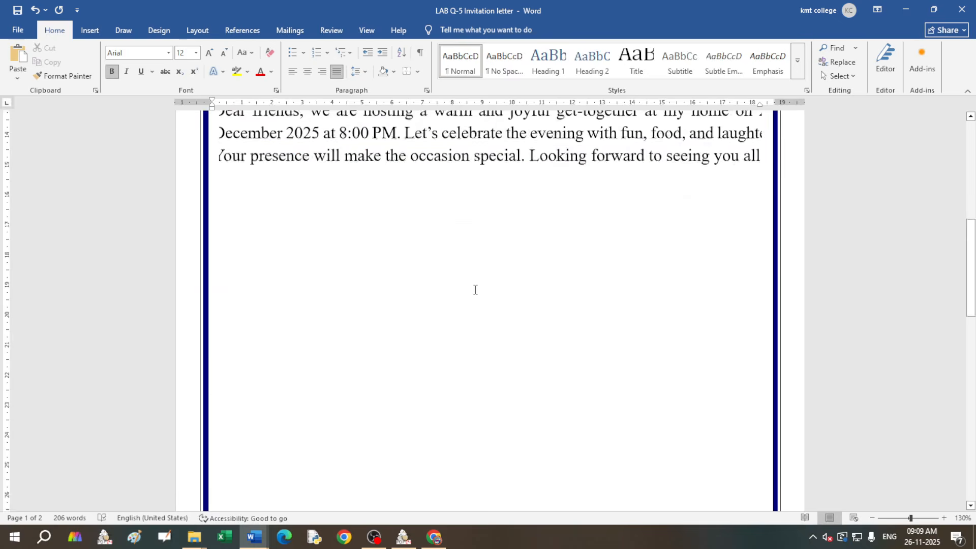
scroll(474, 290, "down", 5)
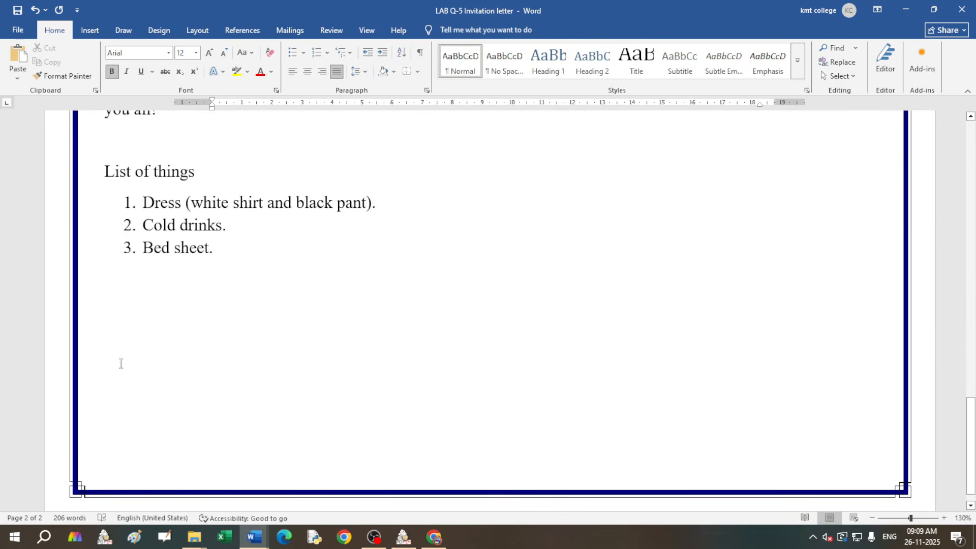
left_click(125, 288)
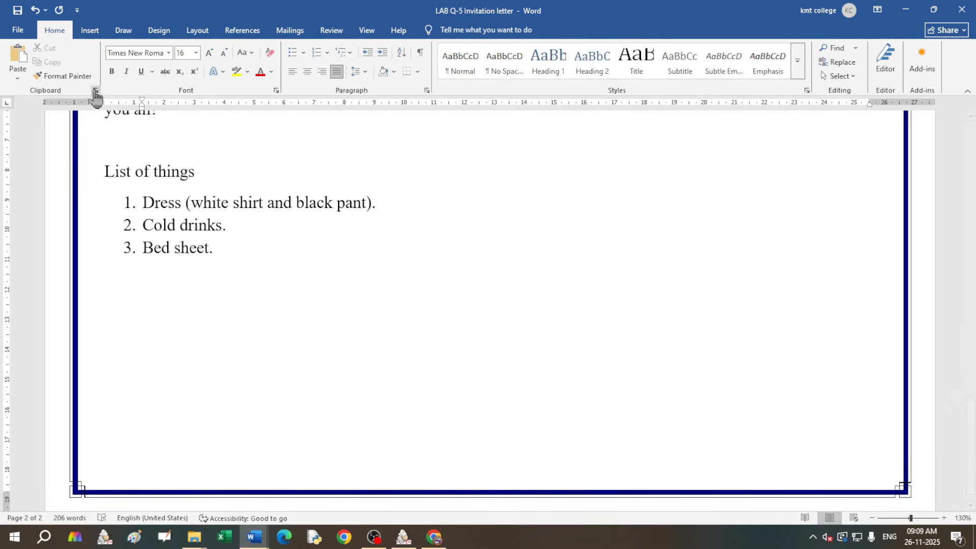
Step: Insert a Scroll: Horizontal banner shape and draw it just below the list
left_click(88, 30)
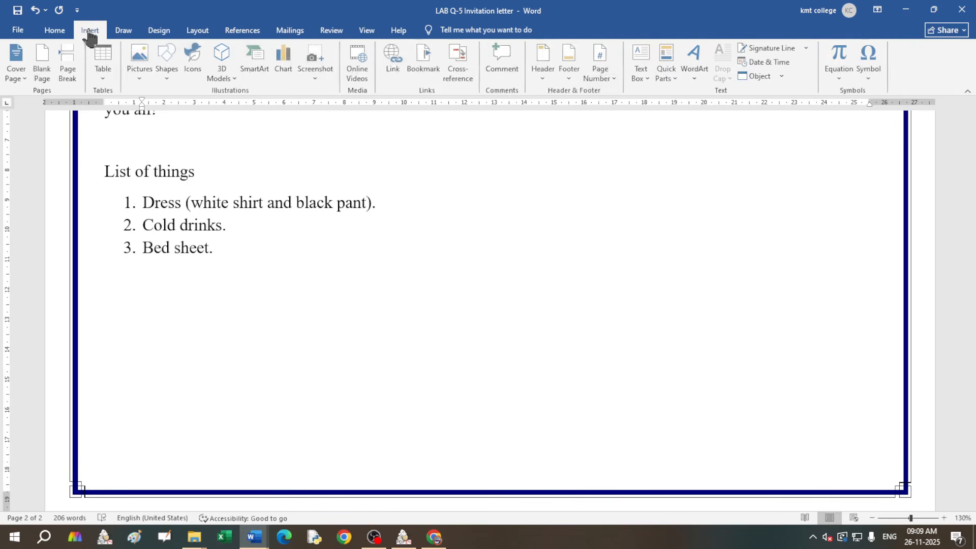
left_click(168, 76)
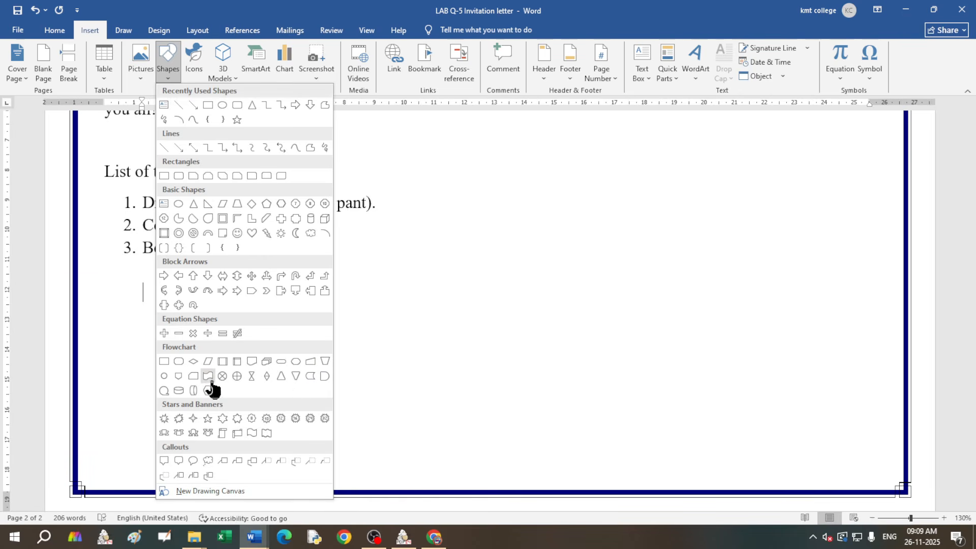
left_click(237, 433)
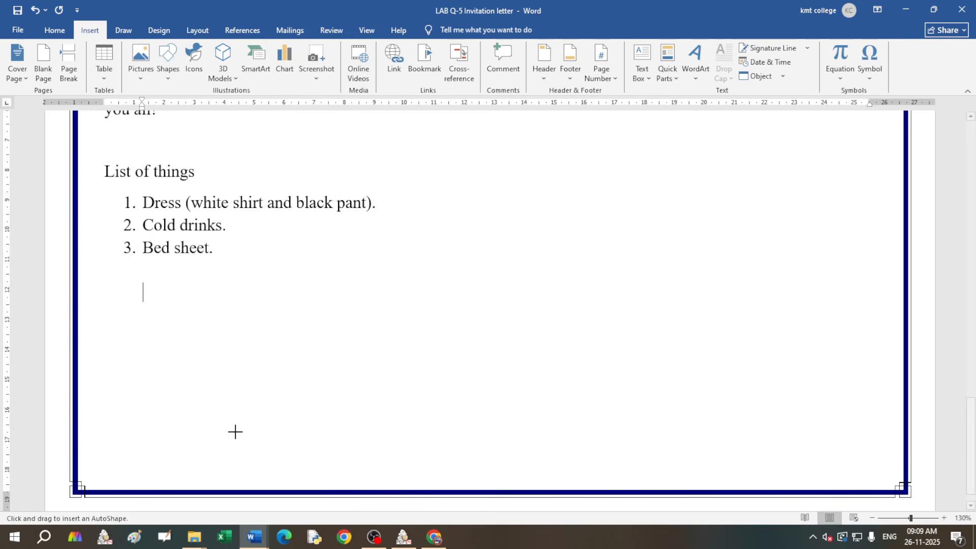
mouse_move(141, 285)
left_mouse_down()
mouse_move(311, 355)
mouse_move(385, 369)
mouse_move(395, 386)
left_mouse_up()
left_click_drag(264, 333, 260, 302)
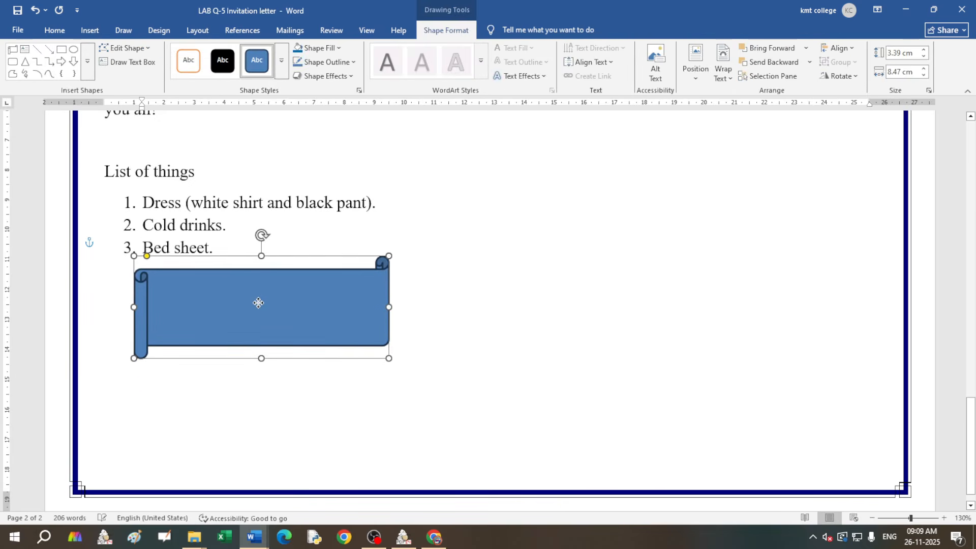
left_click(284, 72)
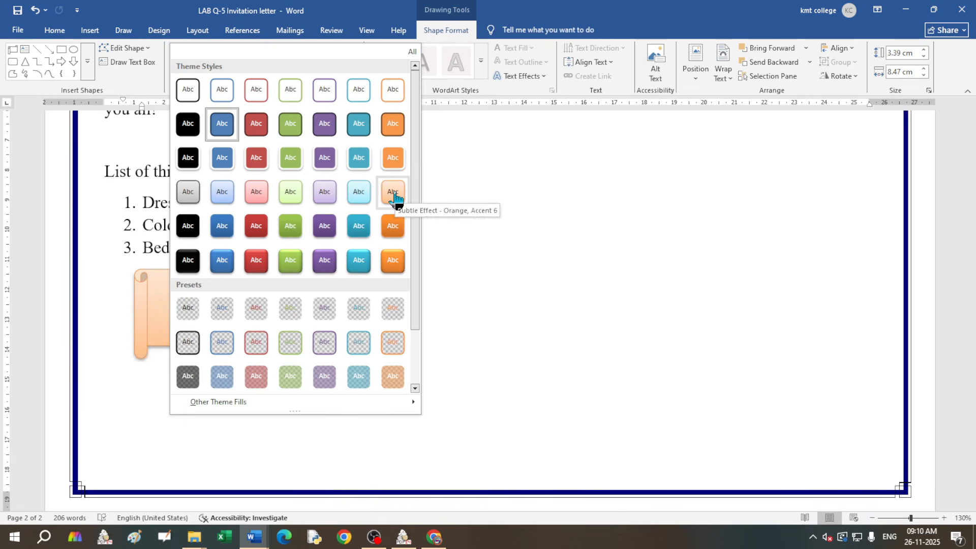
Step: Apply the orange subtle-effect style to the scroll and start adding text to it
left_click(395, 198)
left_click(352, 273)
right_click(251, 295)
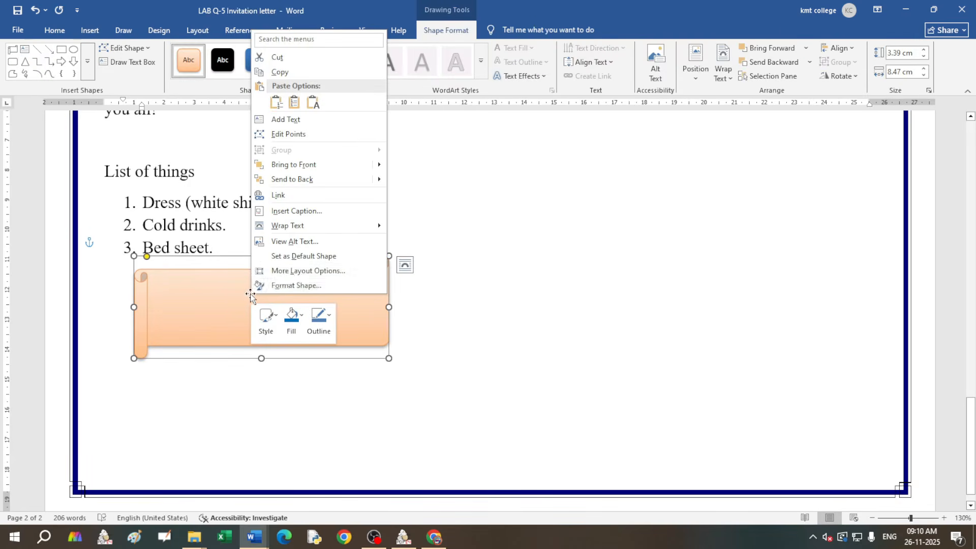
left_click(286, 119)
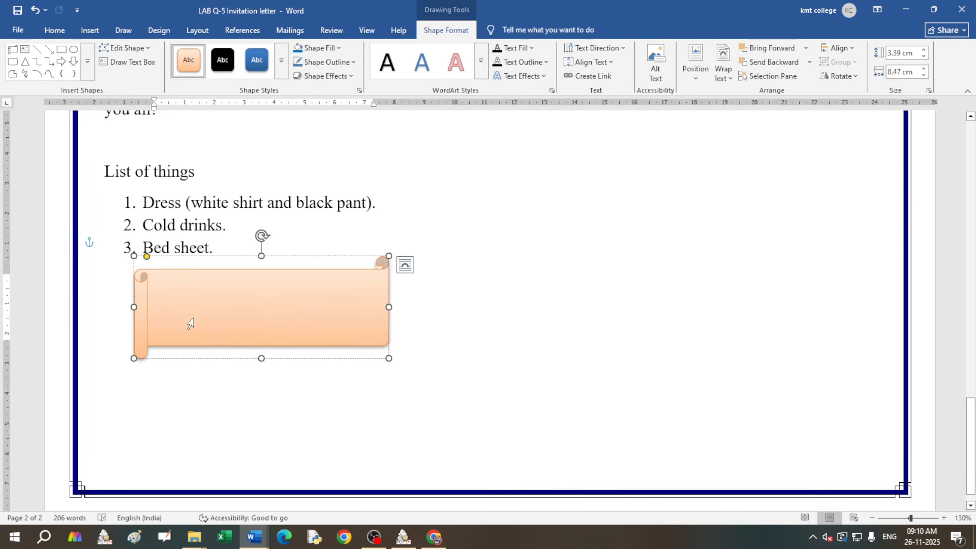
Step: Type 'Rules:' inside the scroll at 16 pt and select it
type("Rules")
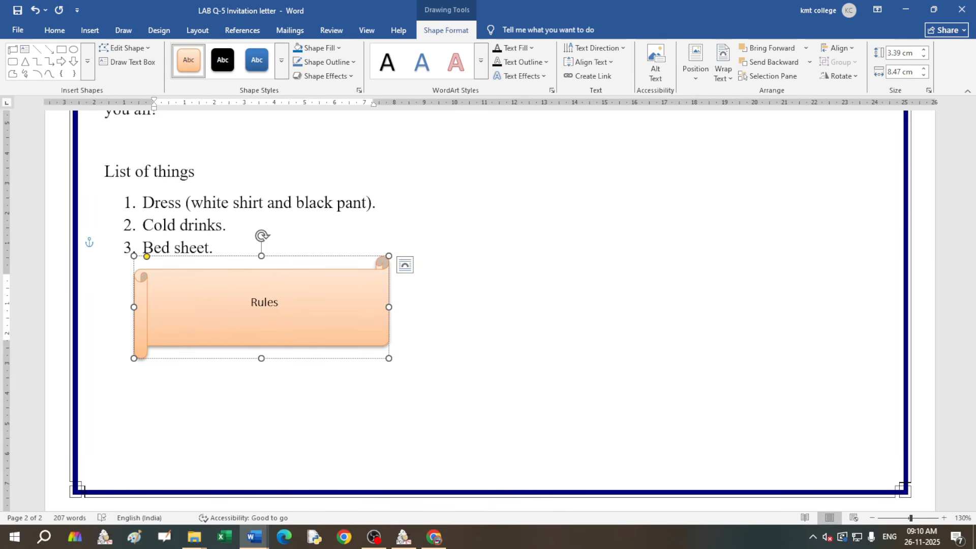
double_click(272, 302)
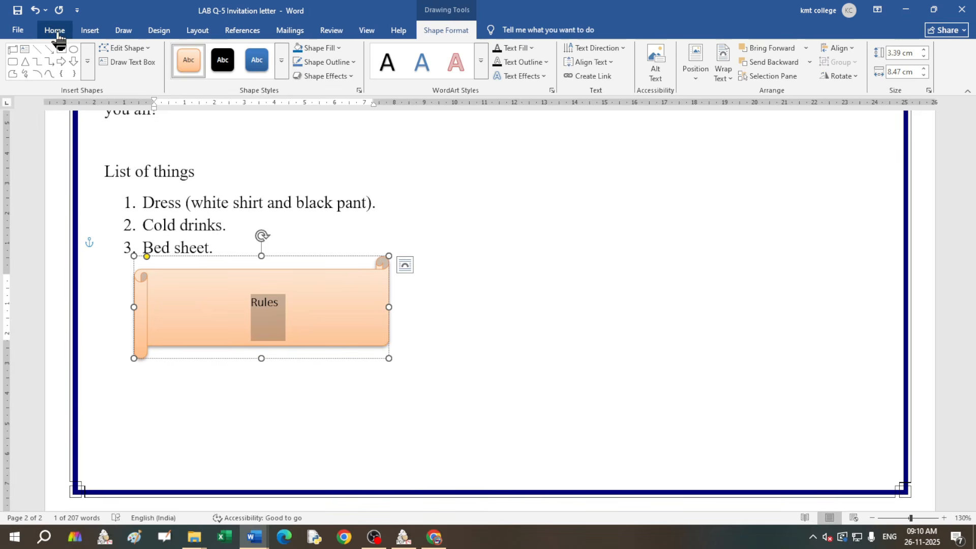
left_click(55, 31)
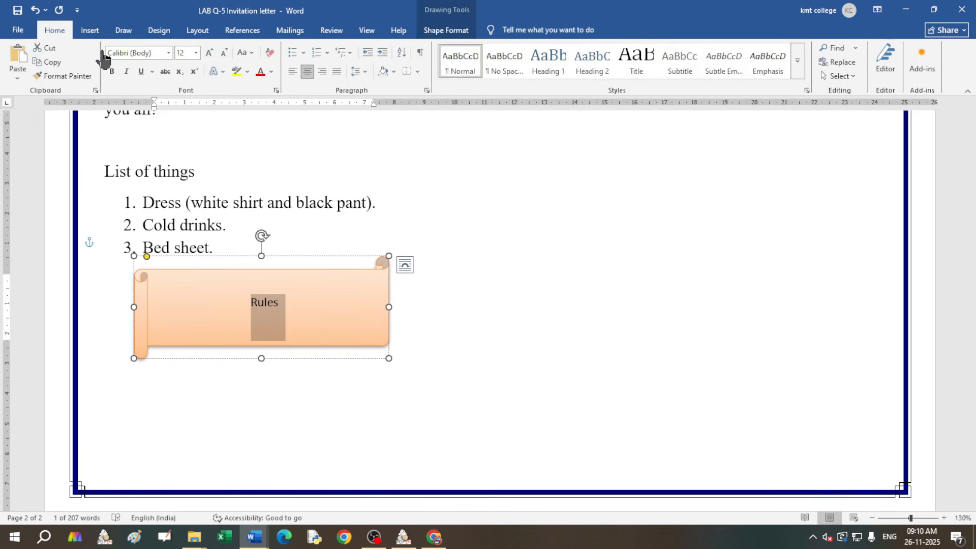
left_click(210, 52)
left_click(210, 53)
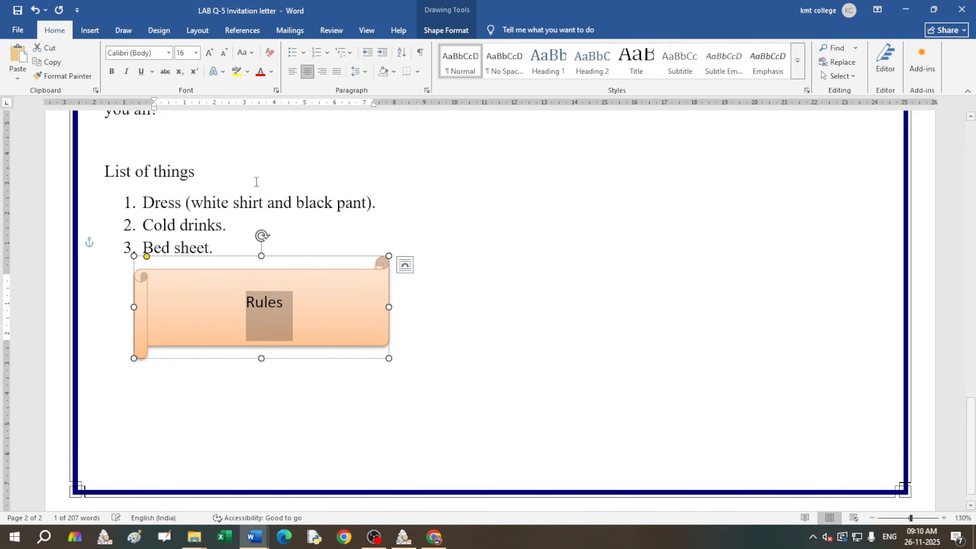
left_click(287, 304)
type(":")
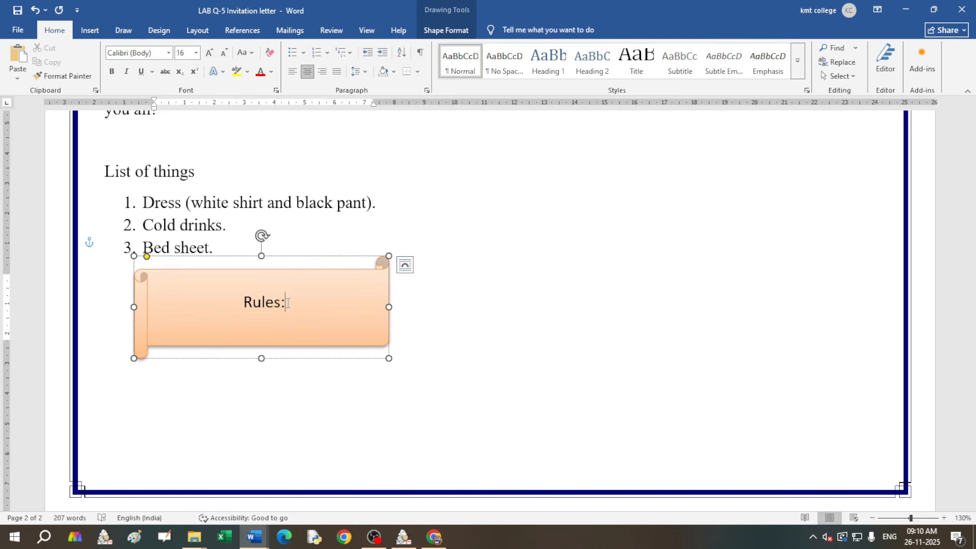
left_click_drag(288, 303, 262, 393)
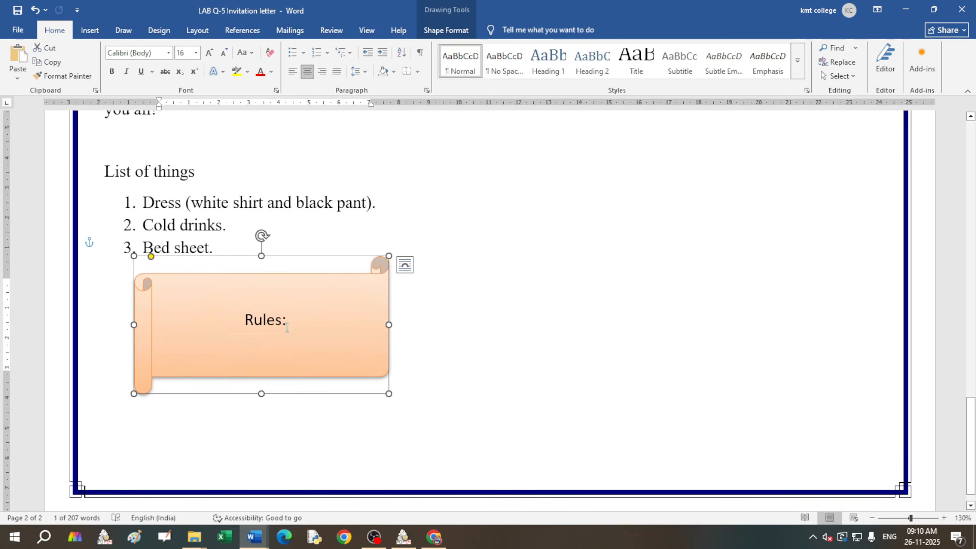
left_click_drag(286, 322, 246, 322)
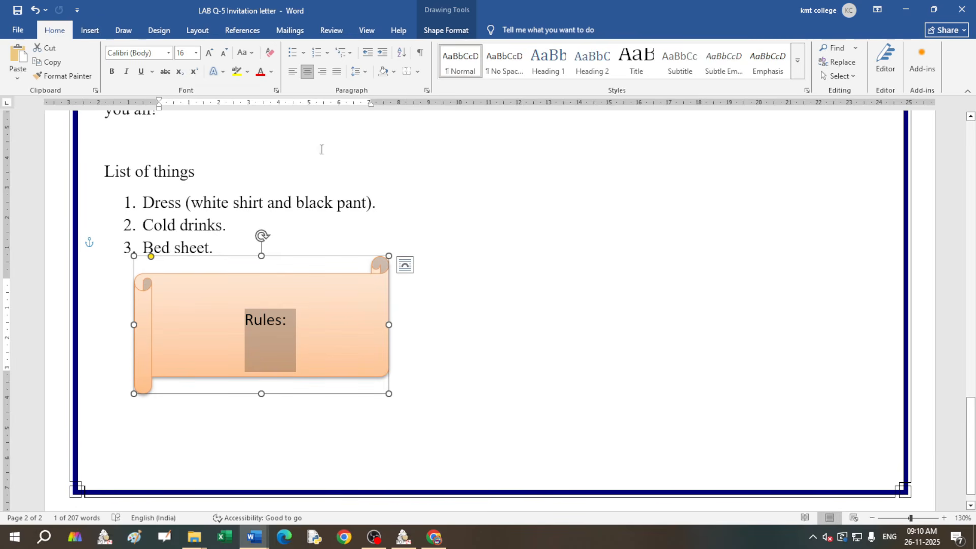
Step: Add the first left-aligned numbered rule 'Don't make noise.' under Rules:
left_click(321, 337)
key("Return")
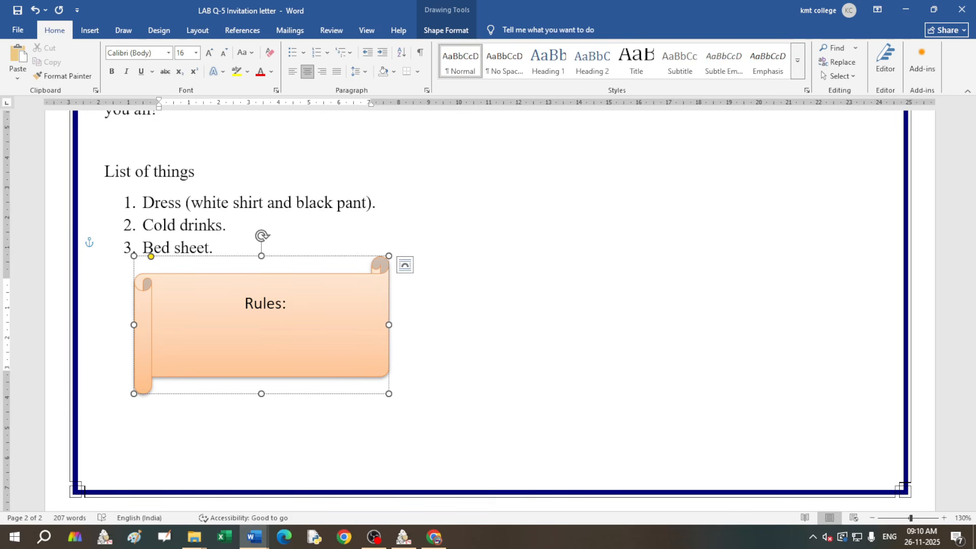
left_click(293, 72)
type("1 .")
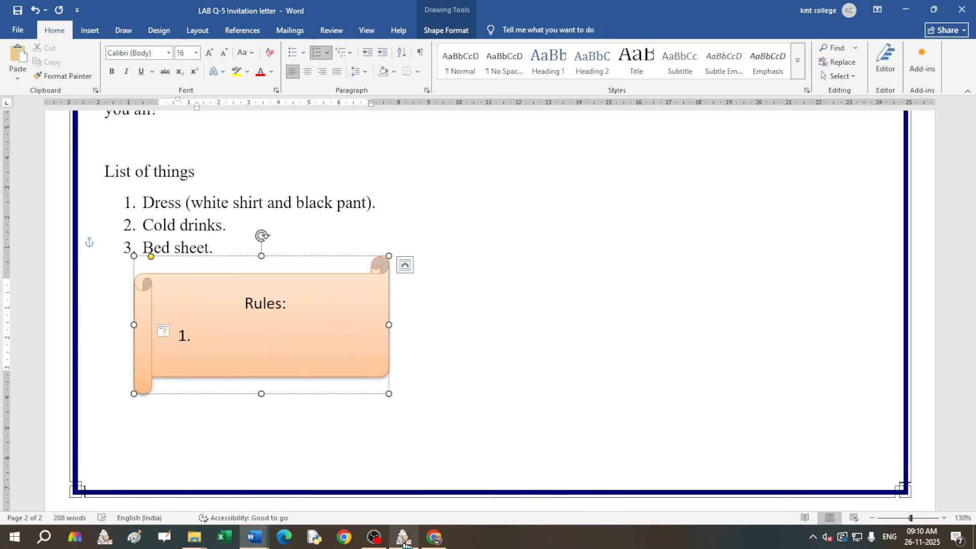
mouse_move(404, 542)
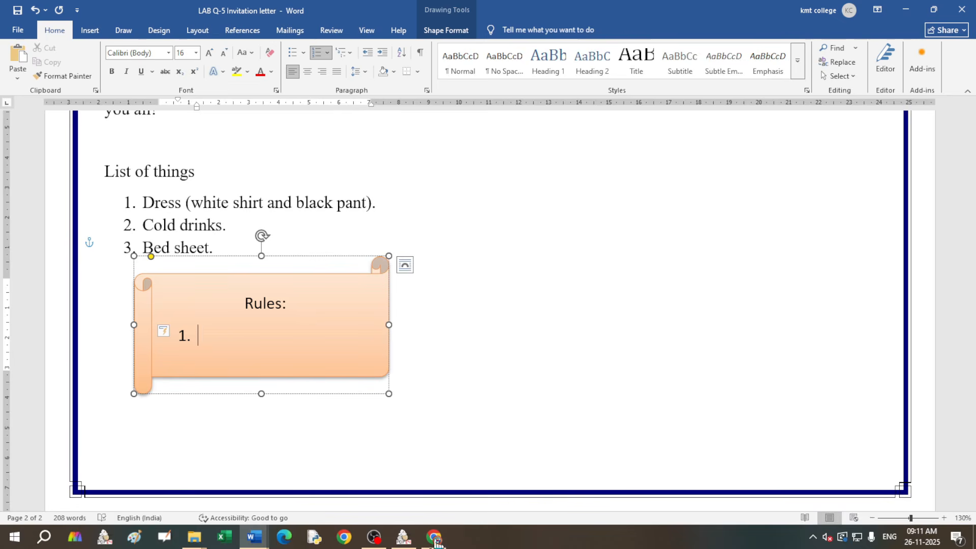
type("Don't make  noise")
type(".")
key("Return")
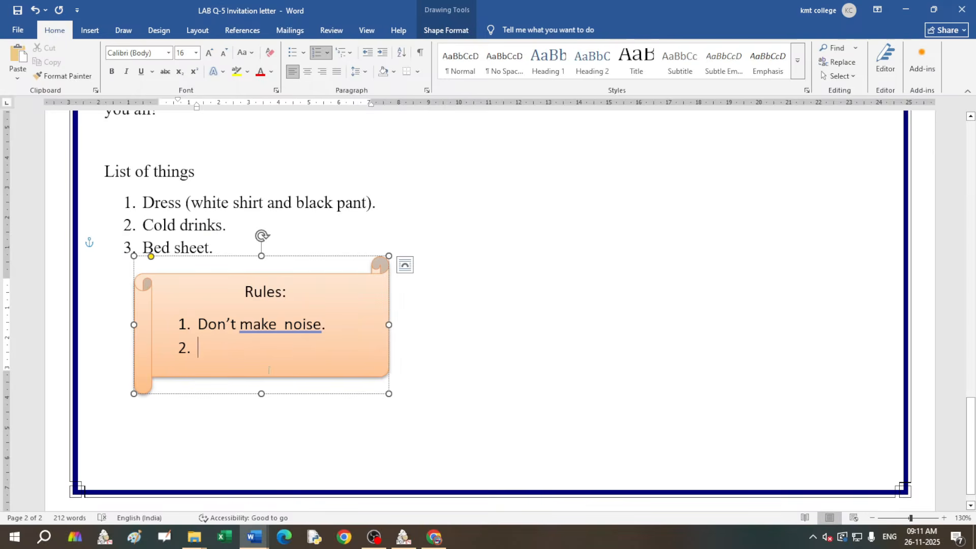
Step: Fix the double space and add the second rule 'Don't damage any things.'
left_click(269, 324)
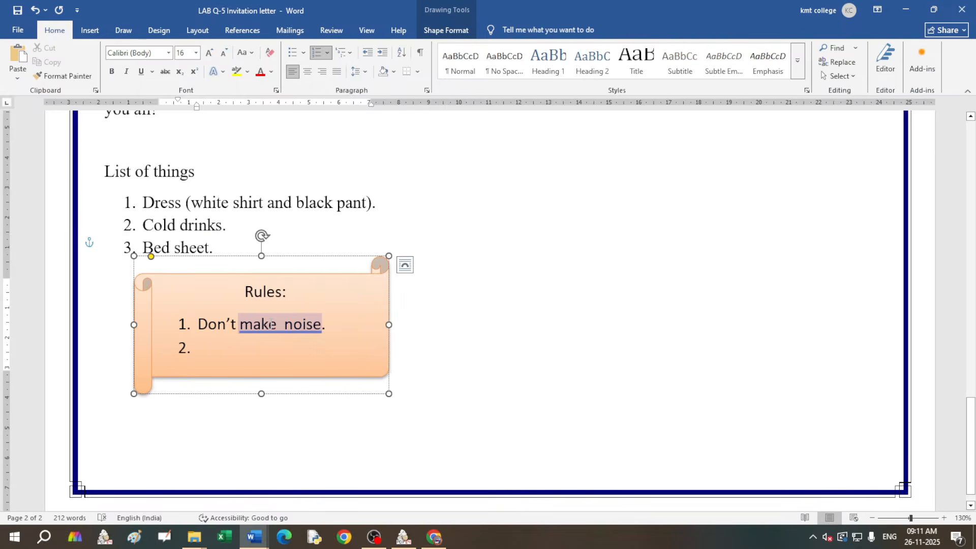
left_click(276, 374)
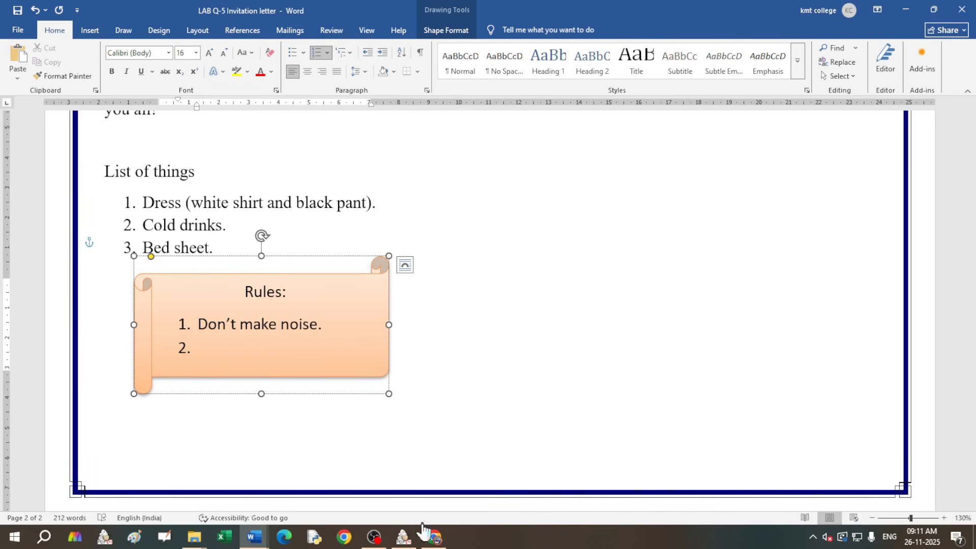
type("Dp")
key("BackSpace")
type("on")
type("'t")
type(" damage")
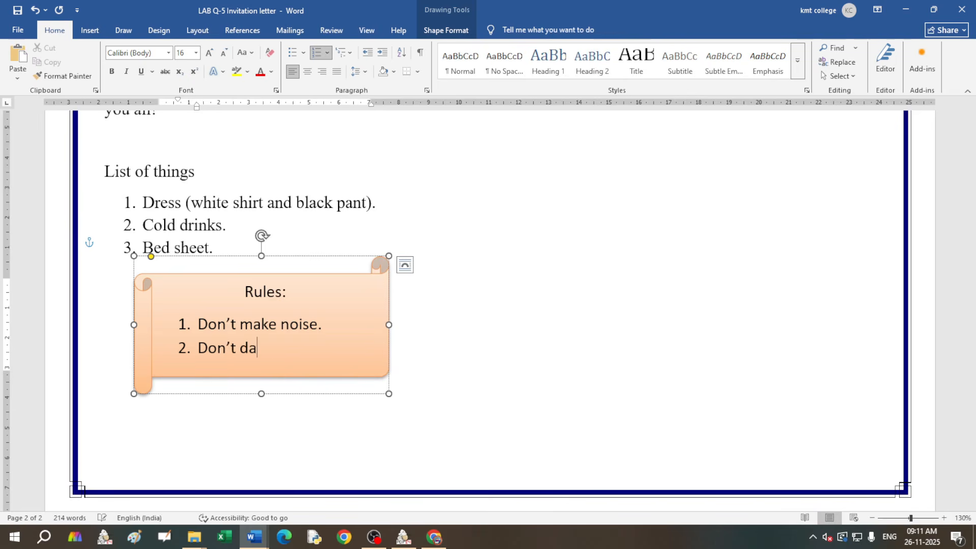
type("any thing")
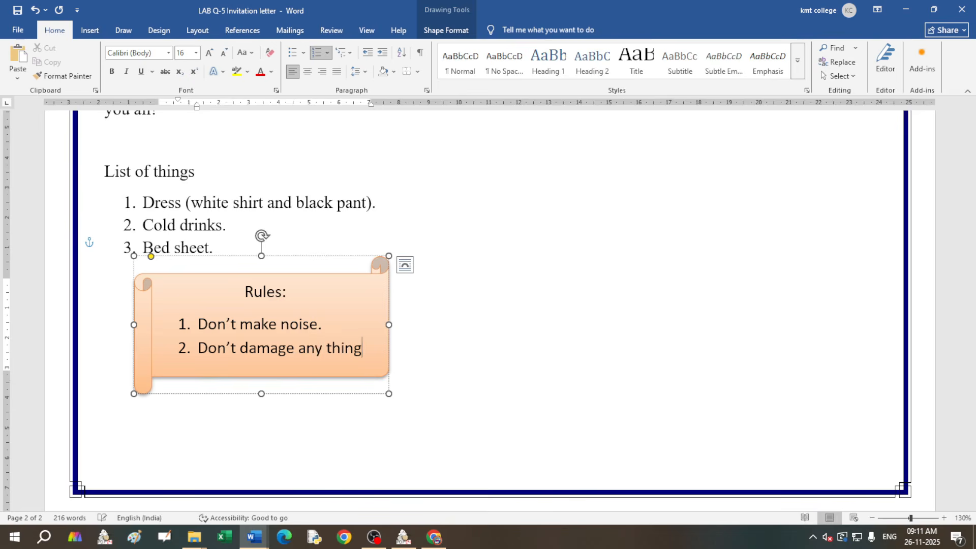
type("s")
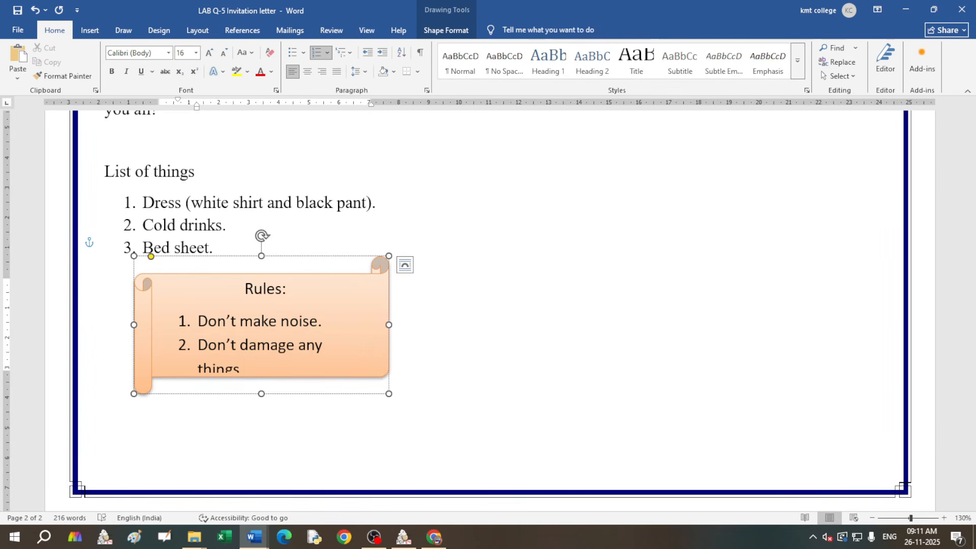
key("BackSpace")
type(".")
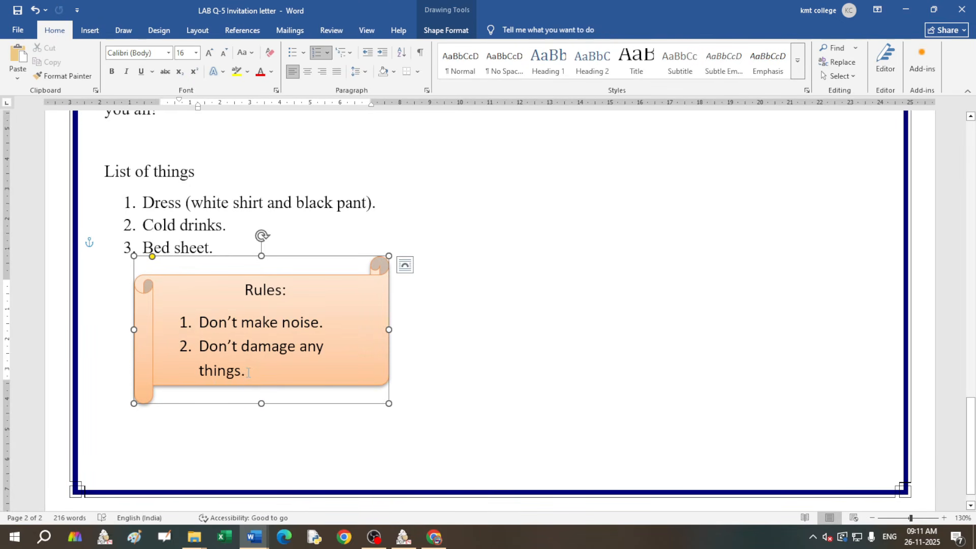
Step: Move the indent of both rules further left on the ruler
left_click_drag(248, 373, 198, 320)
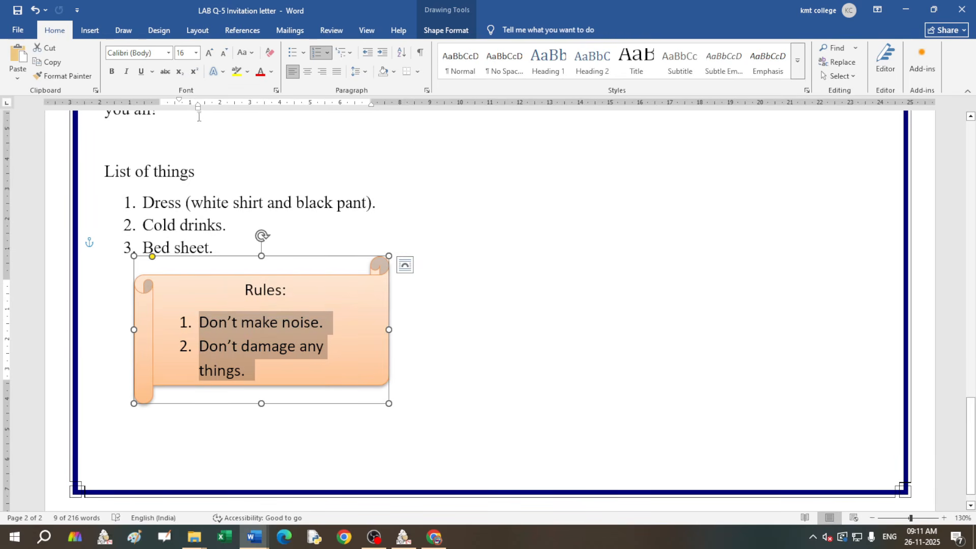
left_click_drag(198, 108, 182, 112)
left_click(350, 331)
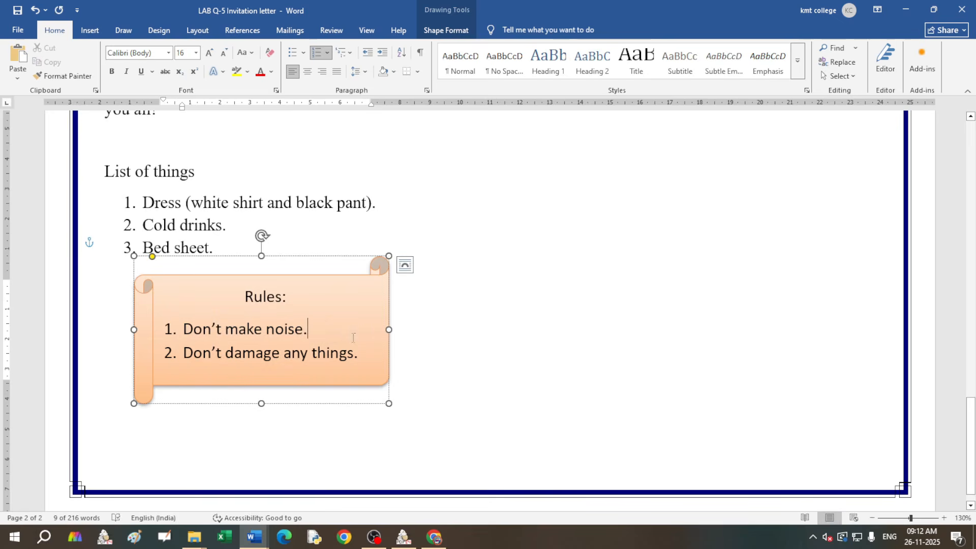
left_click(473, 328)
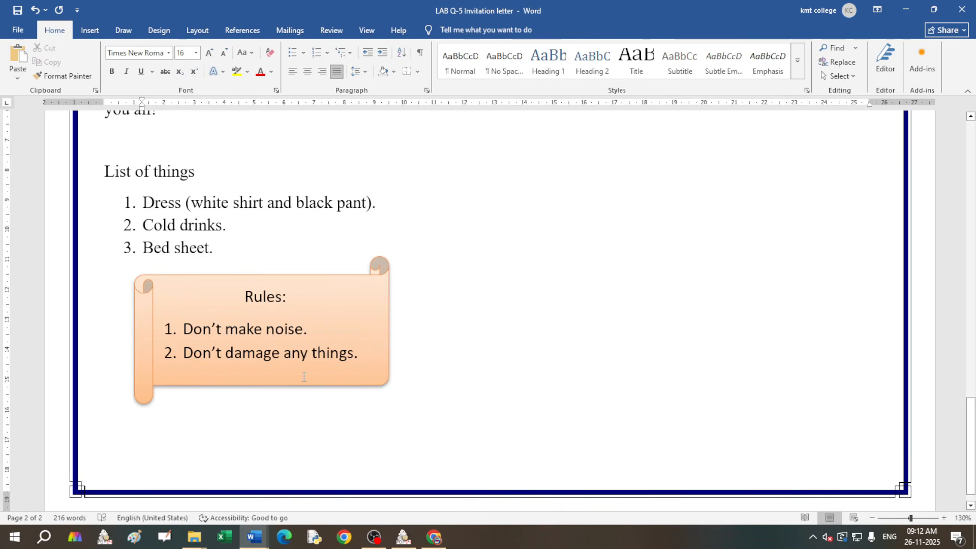
Step: Insert a Smiley Face shape, about 4.15 × 4.17 cm, right of the List of things
scroll(309, 344, "up", 4)
scroll(307, 338, "down", 3)
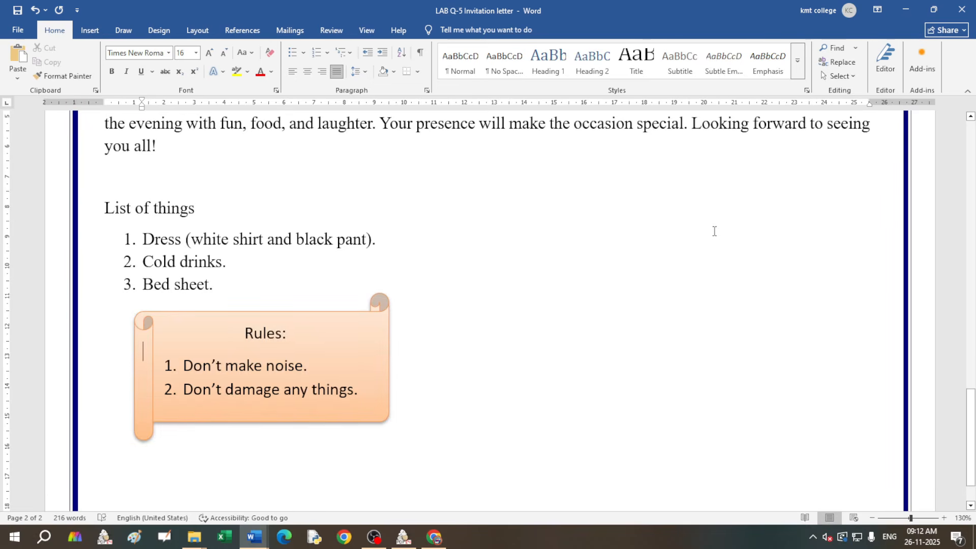
left_click(90, 32)
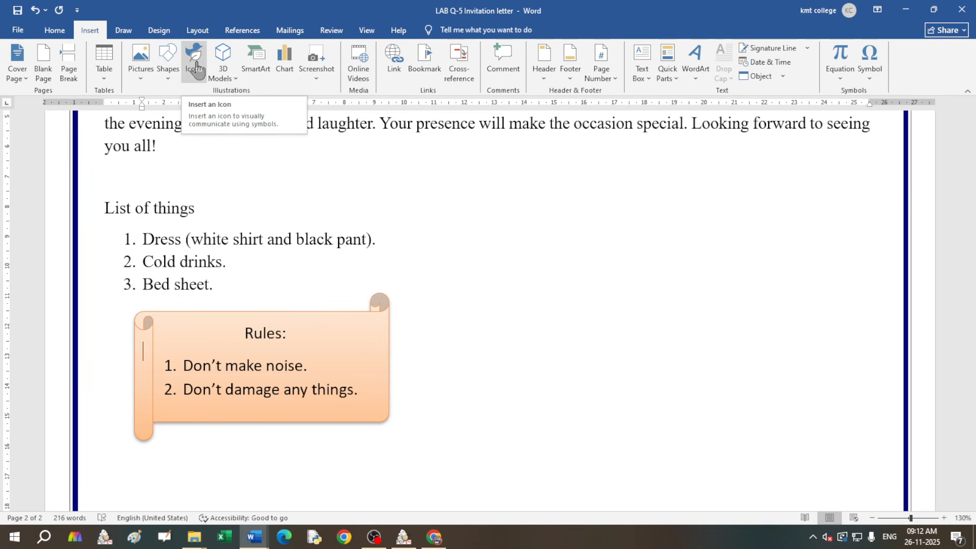
left_click(169, 66)
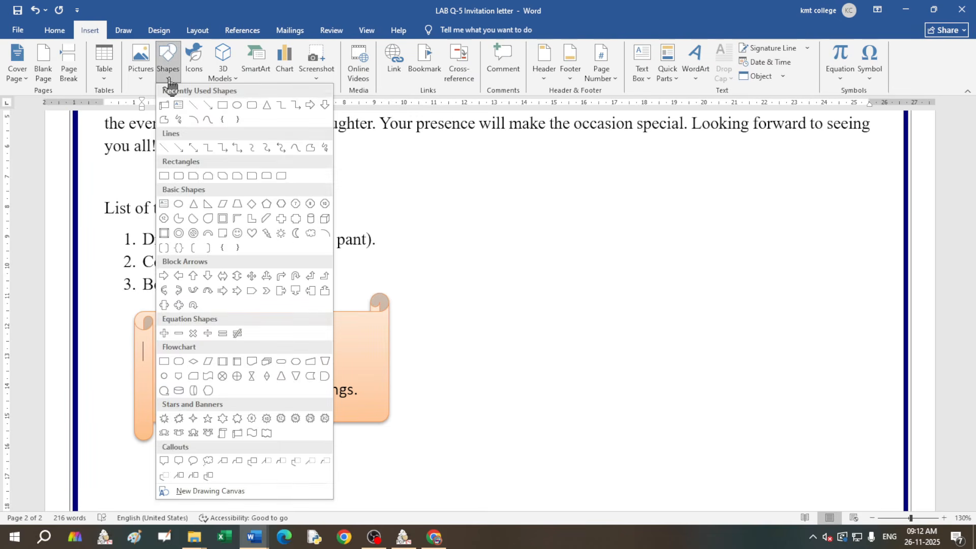
left_click(238, 234)
left_click_drag(663, 197, 789, 322)
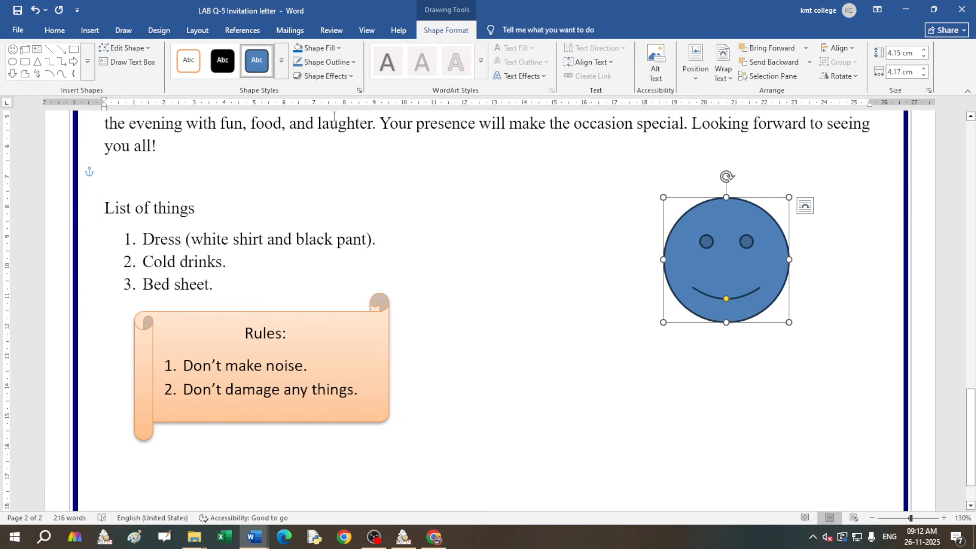
left_click(283, 76)
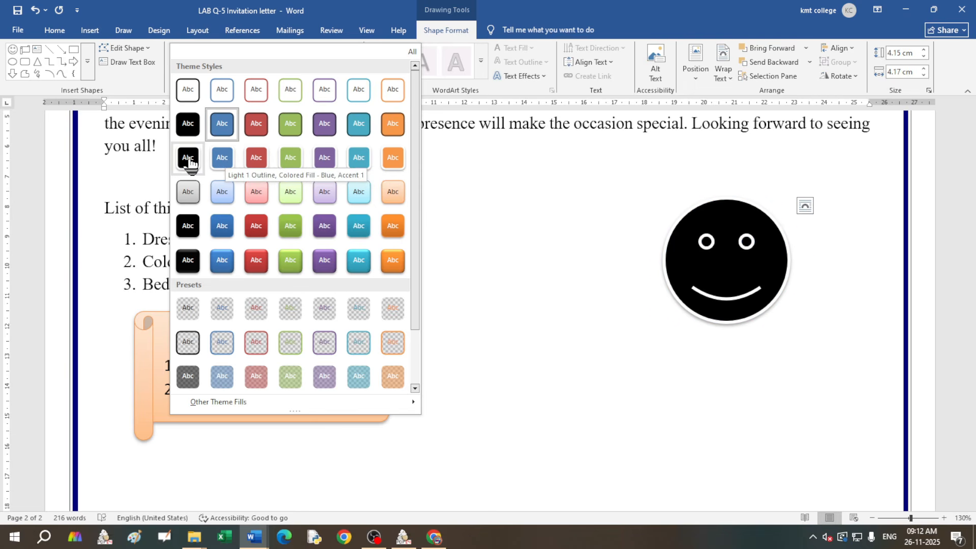
Step: Apply a blue shape style to the smiley face, then change its fill to solid Red
left_click(224, 164)
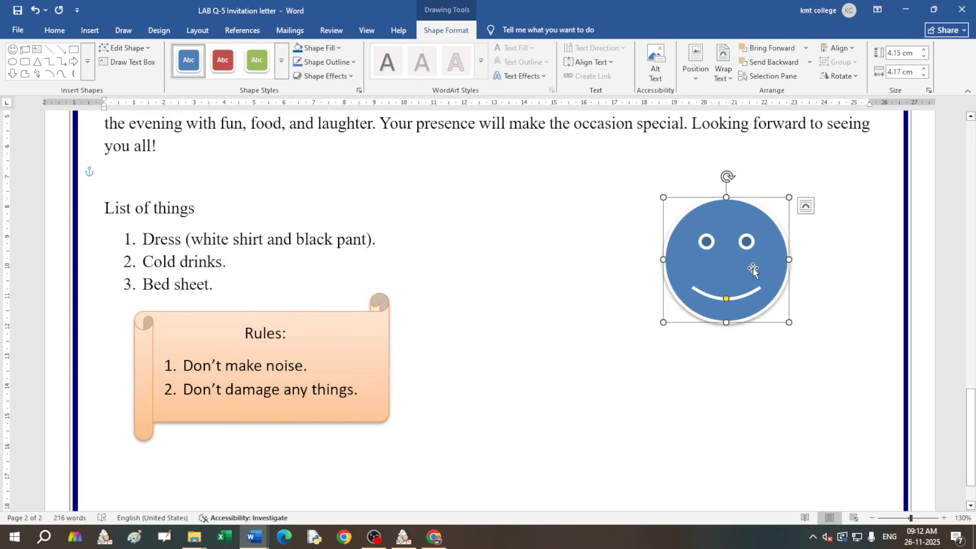
left_click(813, 384)
left_click(748, 276)
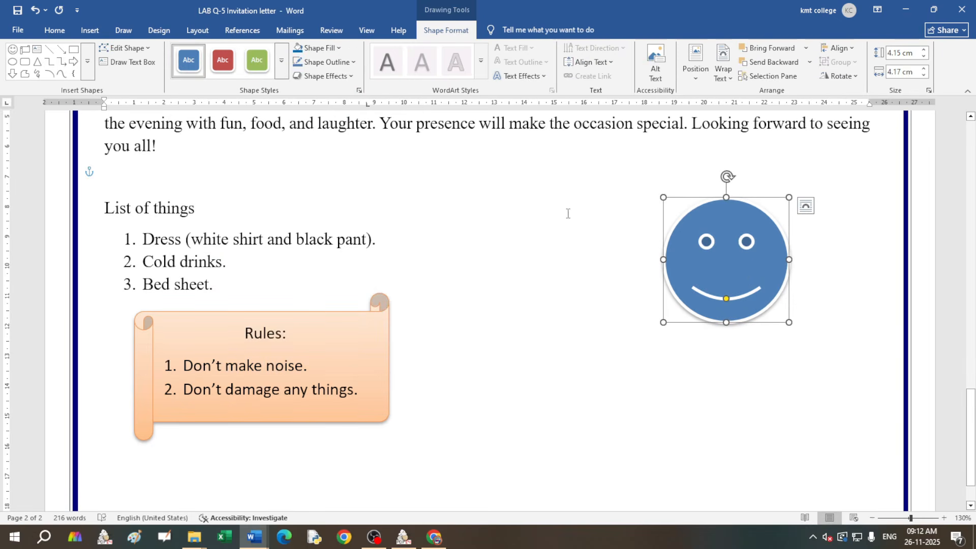
left_click(340, 48)
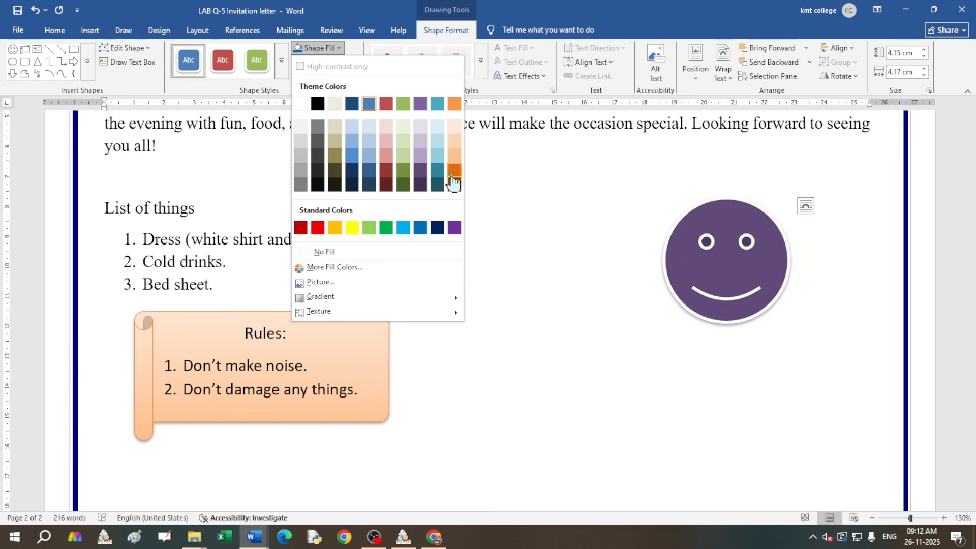
left_click(319, 229)
left_click(660, 388)
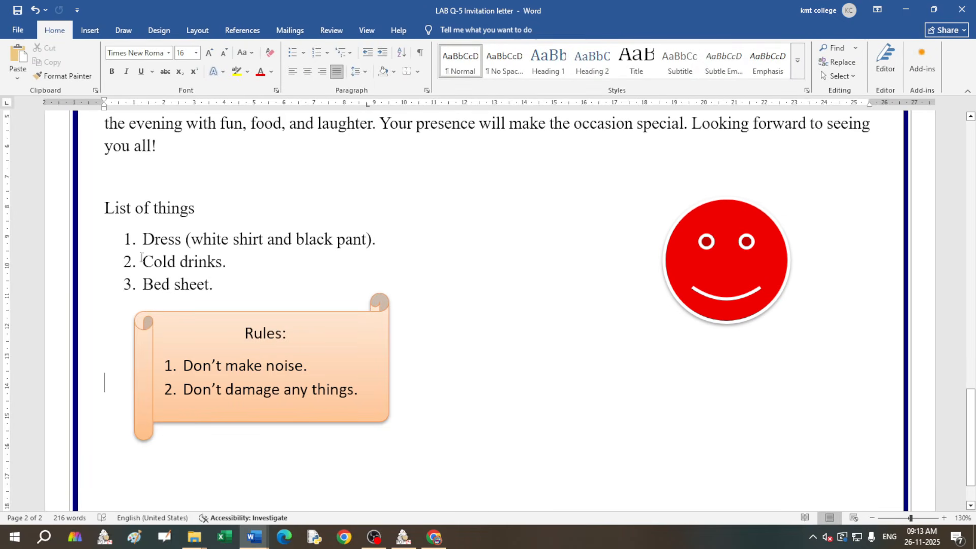
Step: Add 'Keep' and 'Smiling' on two lines inside the smiley, pushed down below the eyes
right_click(733, 271)
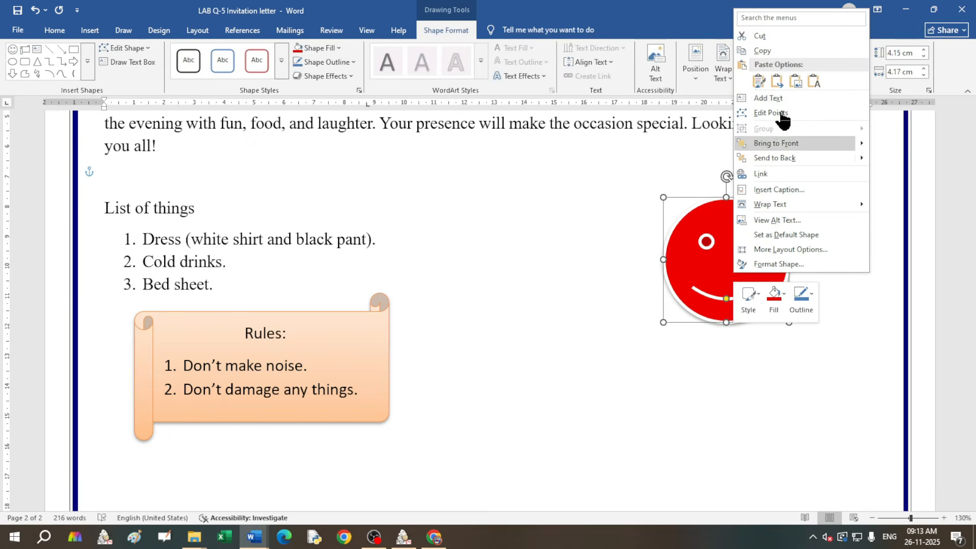
left_click(772, 99)
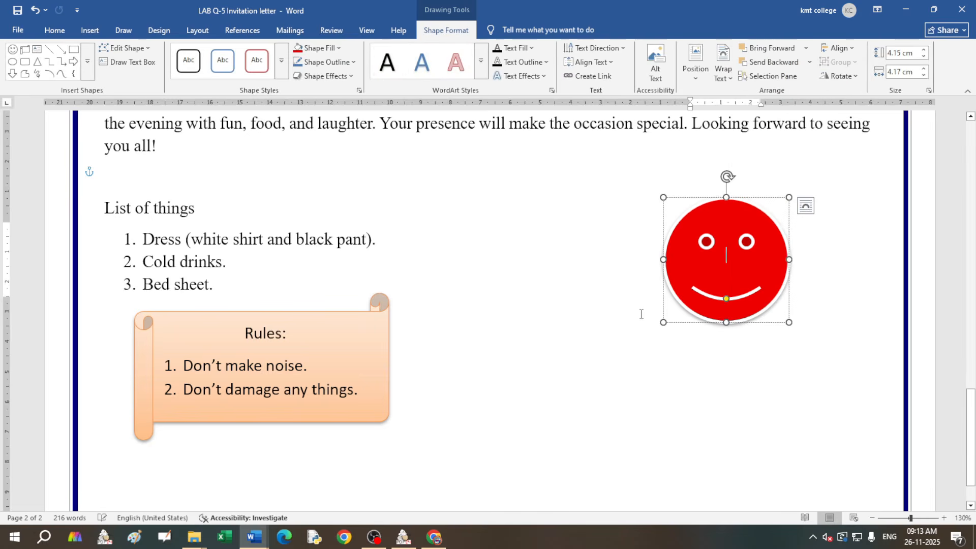
type("Keep")
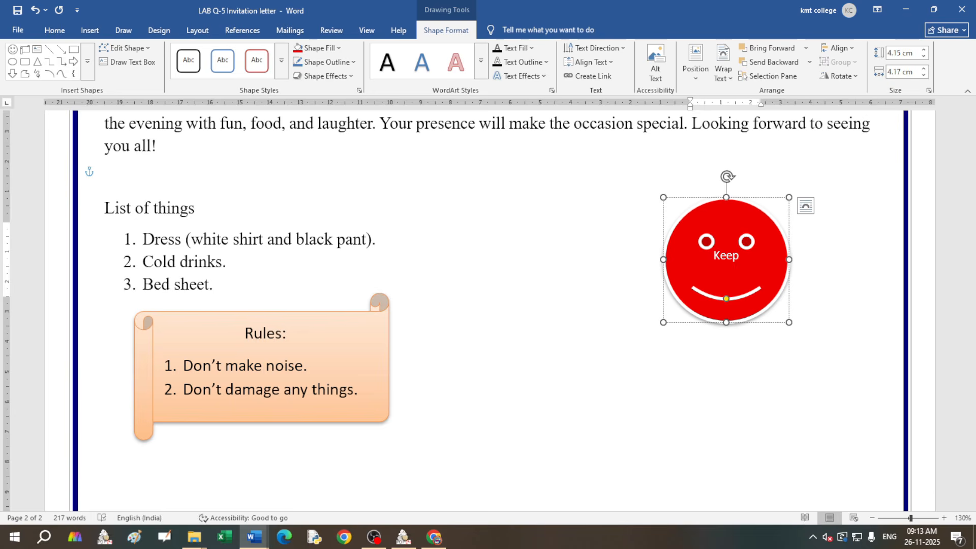
key("Return")
type("Smiling")
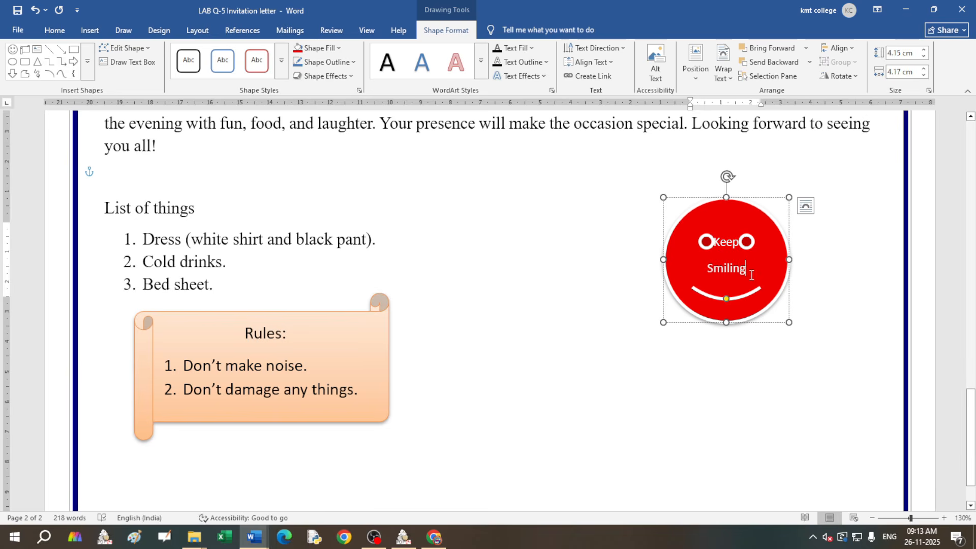
left_click(709, 366)
left_click(716, 241)
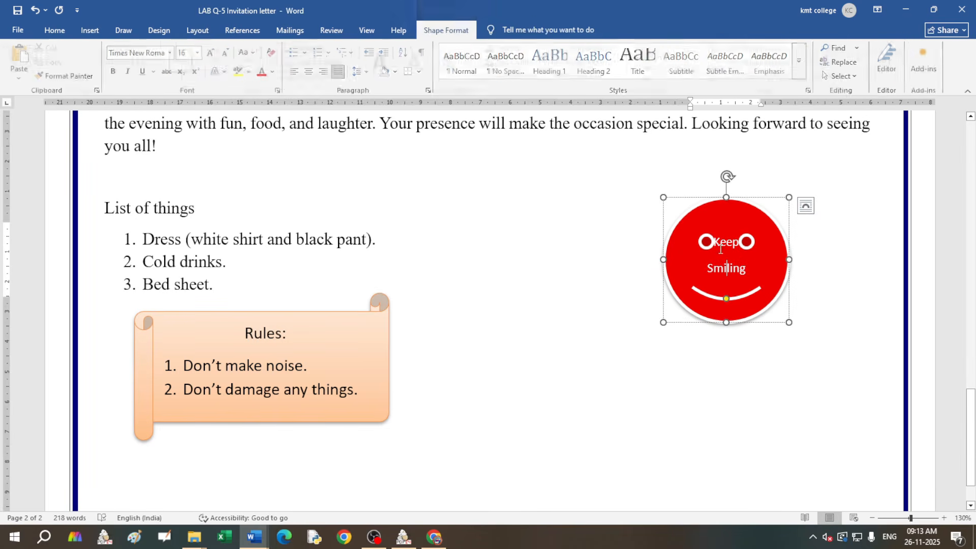
key("Return")
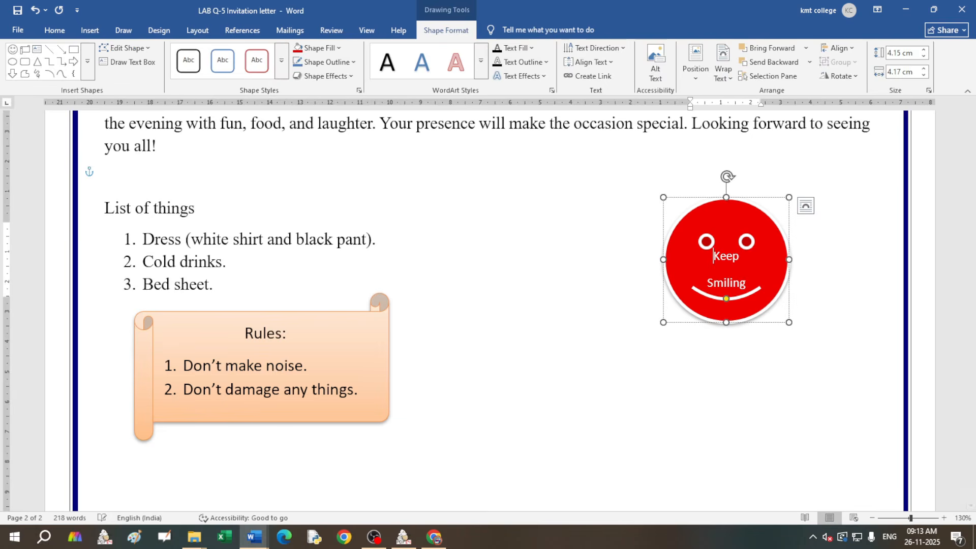
left_click(835, 403)
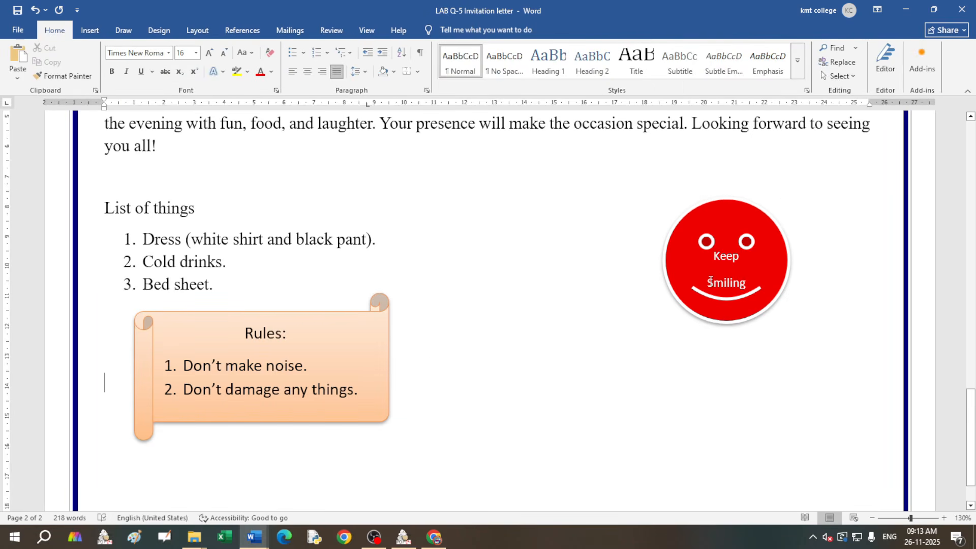
Step: Below the rules scroll, type a 'Venue:' heading with the venue's address on the next line
scroll(524, 312, "down", 2)
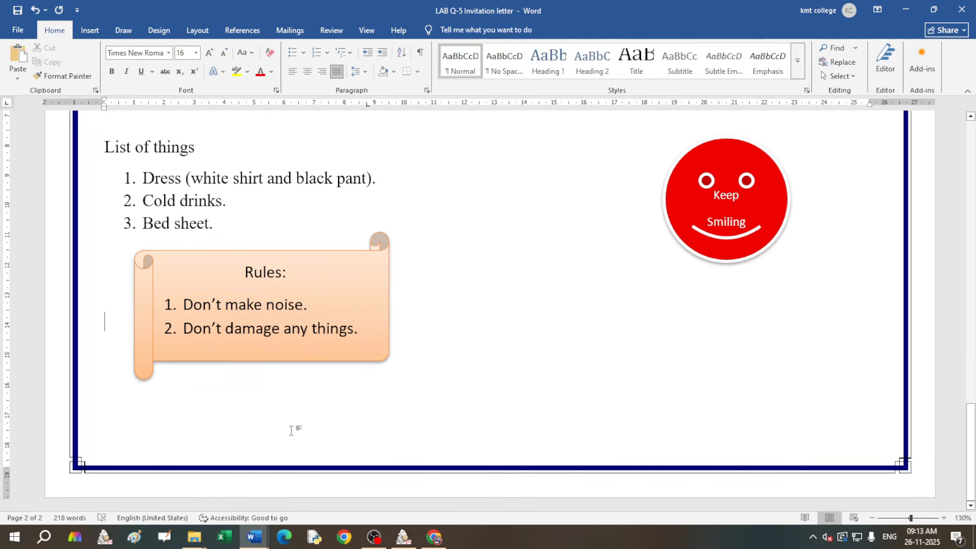
scroll(404, 372, "up", 7)
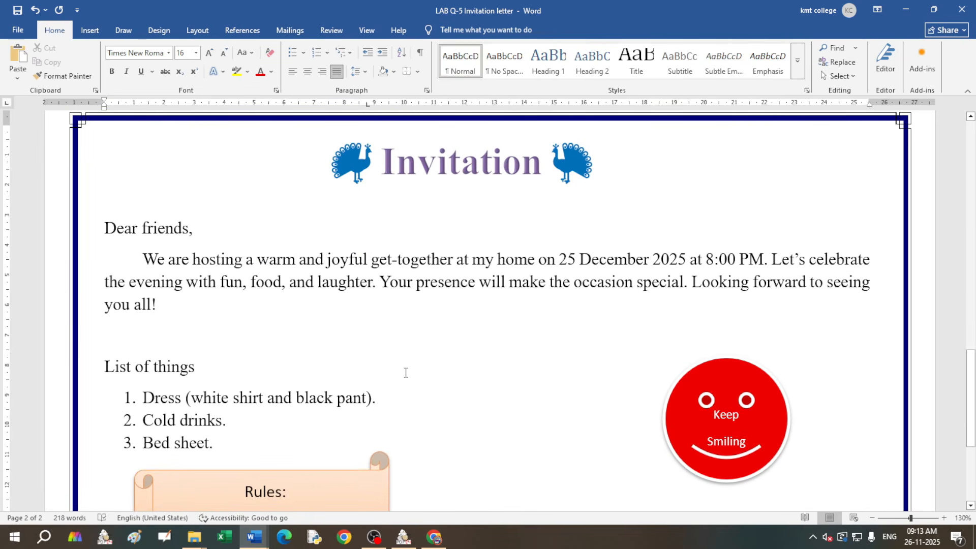
scroll(406, 372, "down", 5)
scroll(406, 373, "up", 5)
scroll(434, 360, "down", 6)
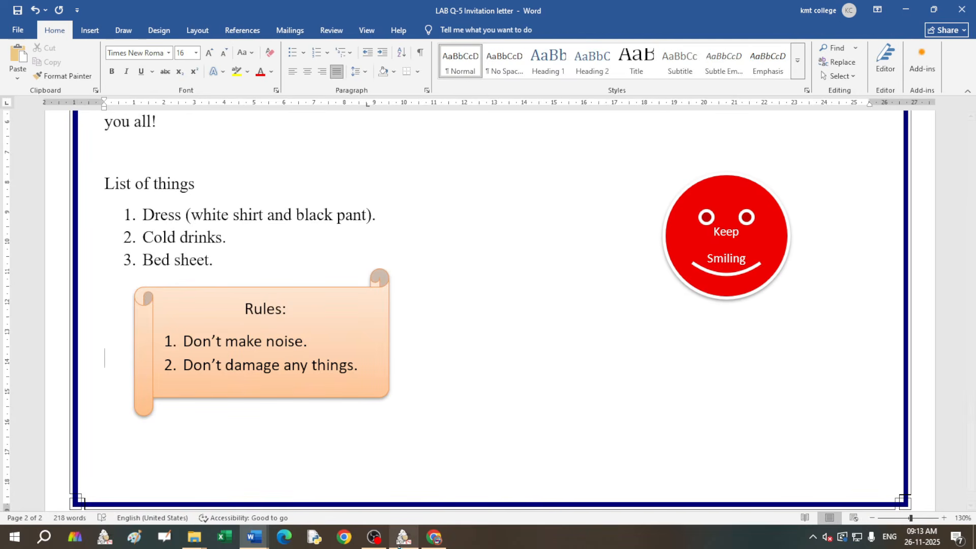
key("Return")
key("Return")
key("Return")
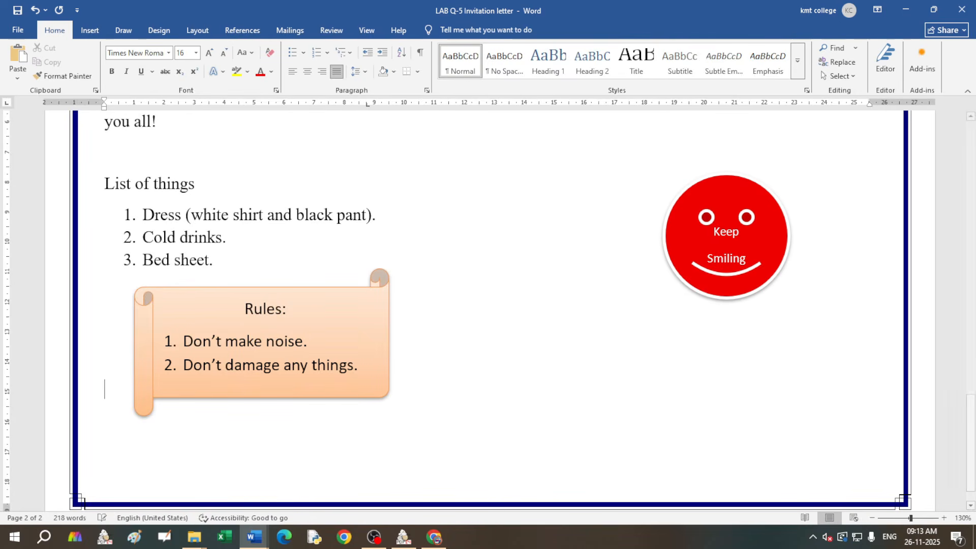
type("Venue:")
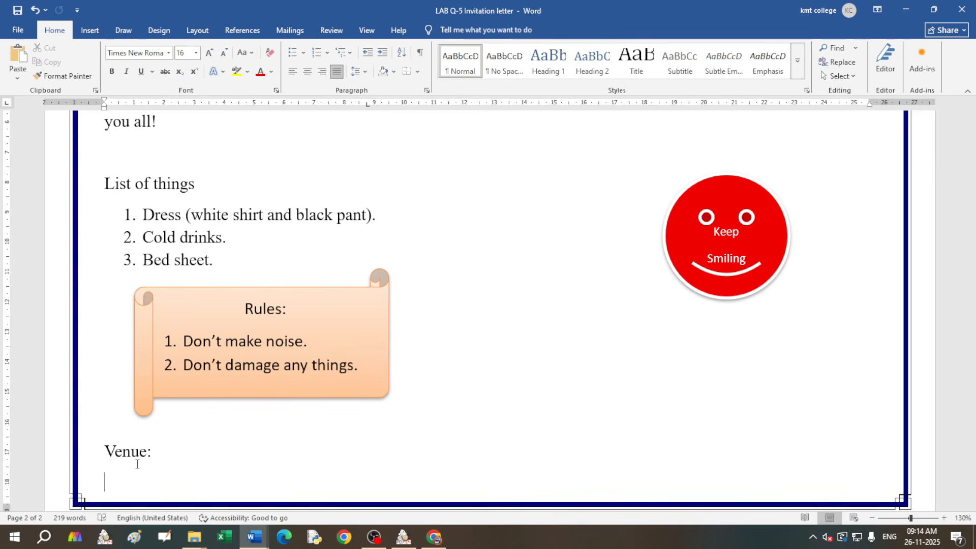
type("h")
key("BackSpace")
key("BackSpace")
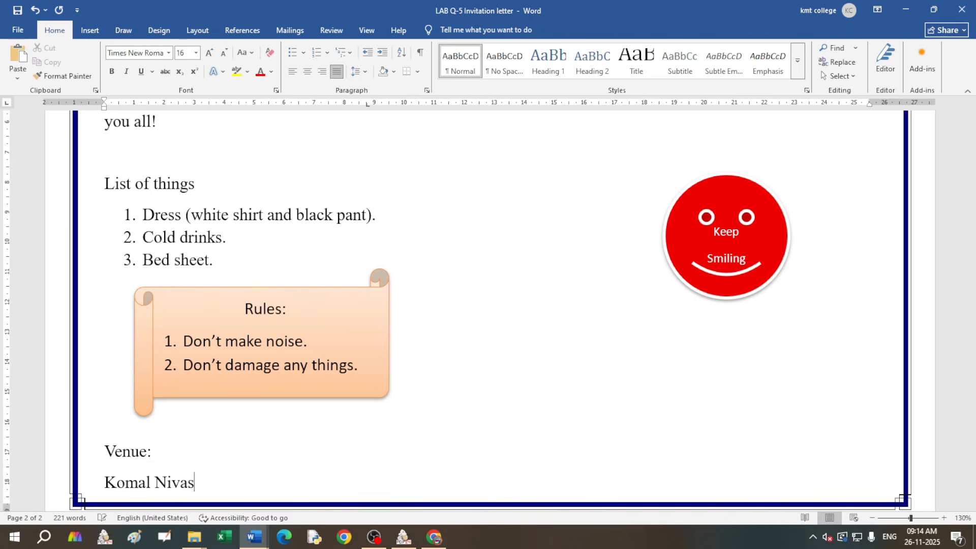
Step: Set both venue lines to 1.0 line spacing and remove the space after paragraph
left_click_drag(257, 479, 105, 451)
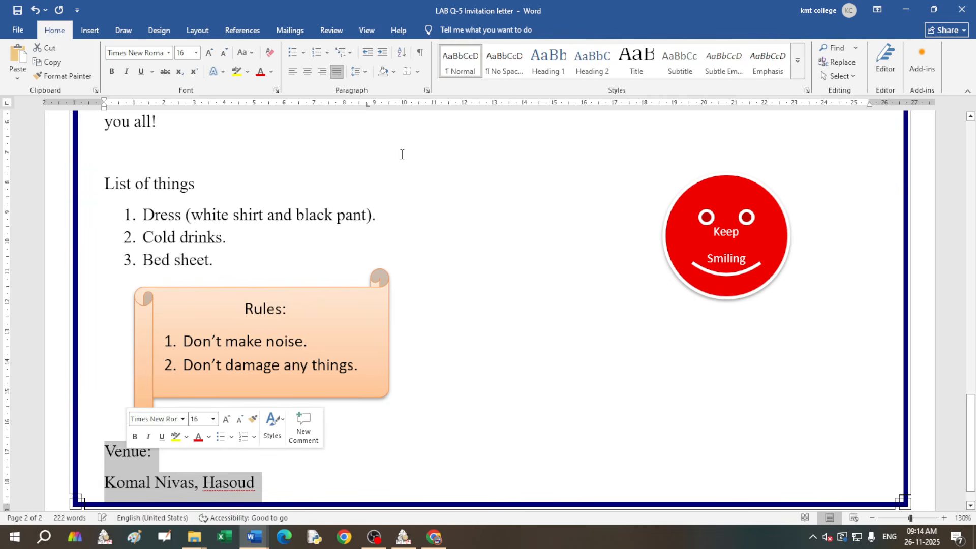
left_click(367, 72)
left_click(373, 87)
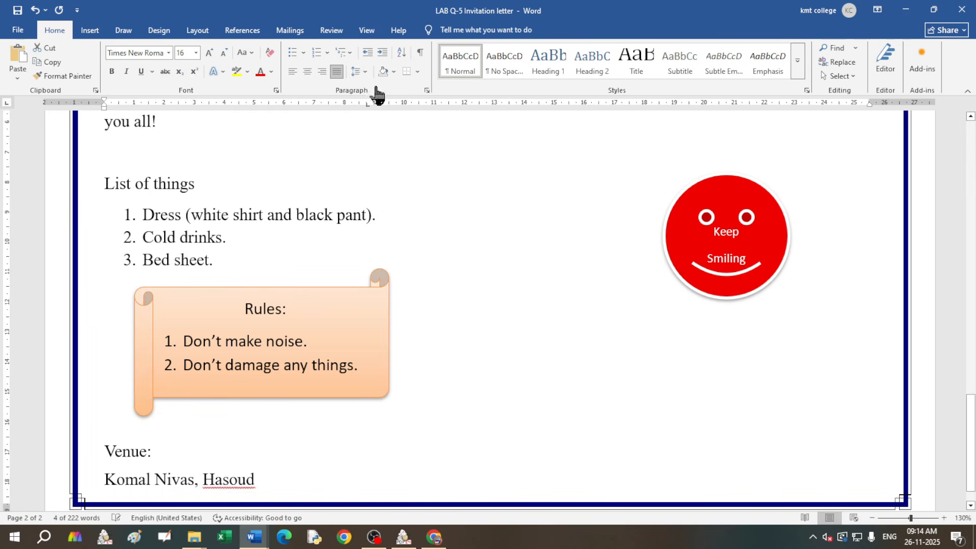
left_click(367, 72)
left_click(412, 205)
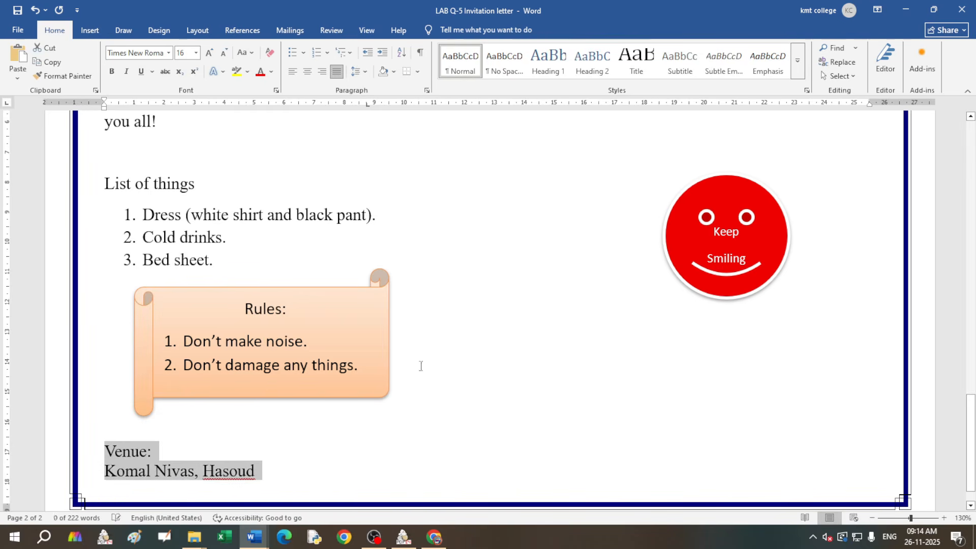
left_click(294, 451)
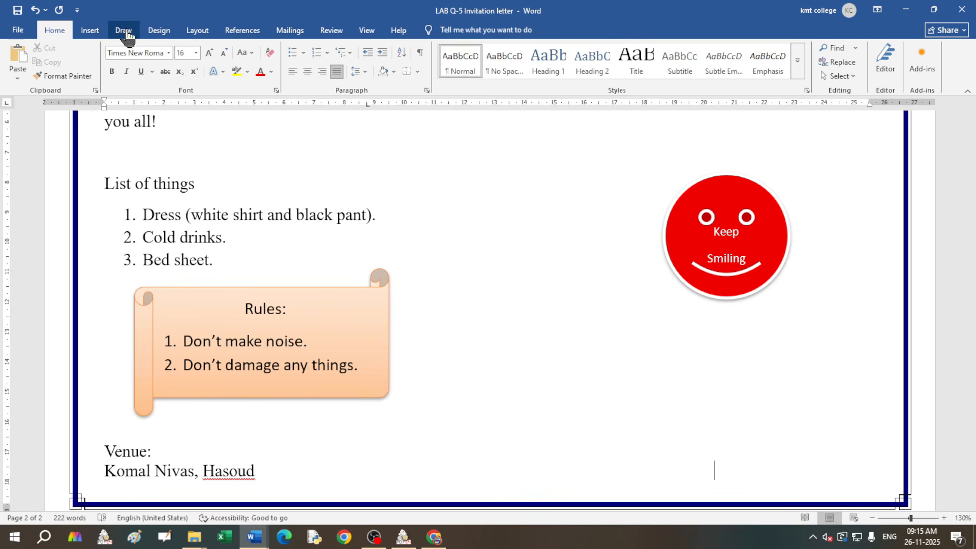
Step: Draw a Flowchart cut-corner shape in the page's bottom-right corner
left_click(89, 32)
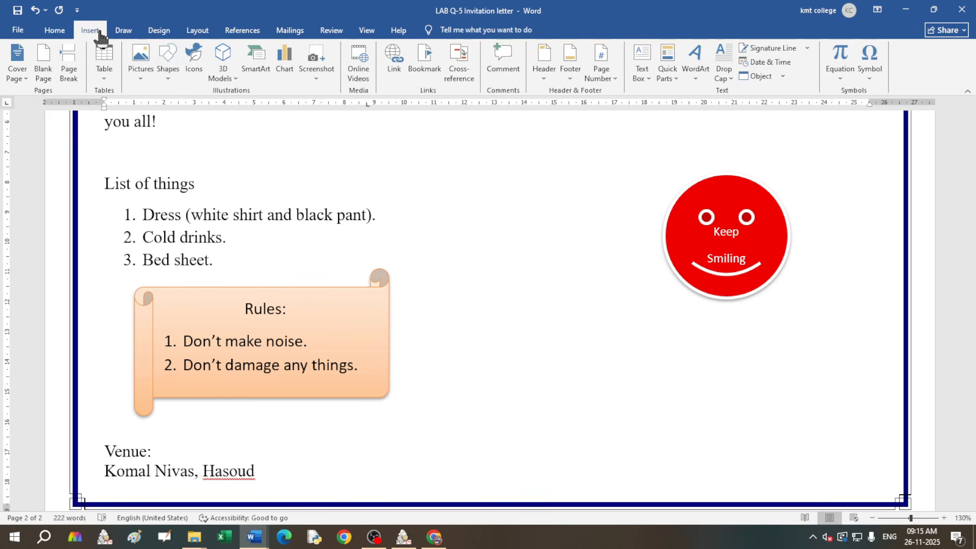
left_click(164, 81)
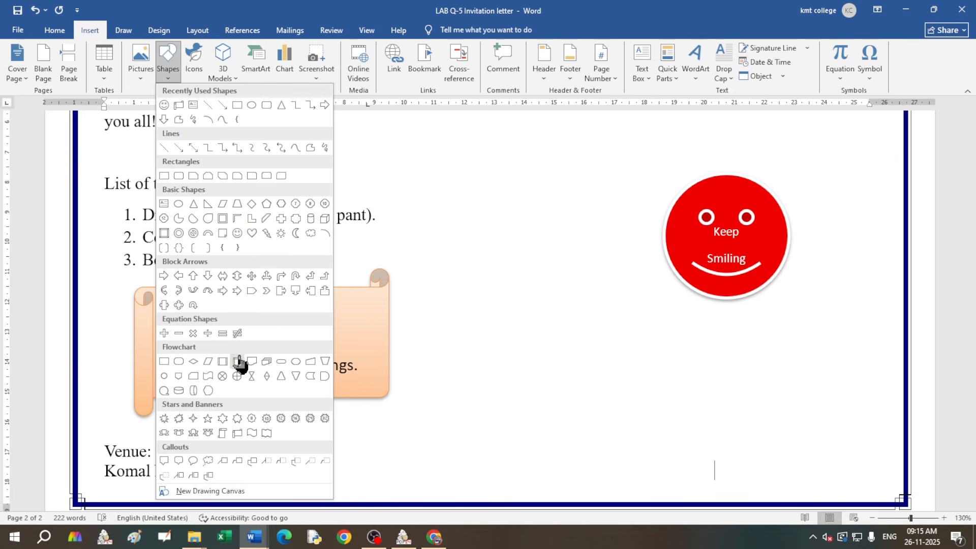
left_click(196, 378)
mouse_move(713, 420)
left_mouse_down()
mouse_move(785, 466)
mouse_move(882, 495)
left_mouse_up()
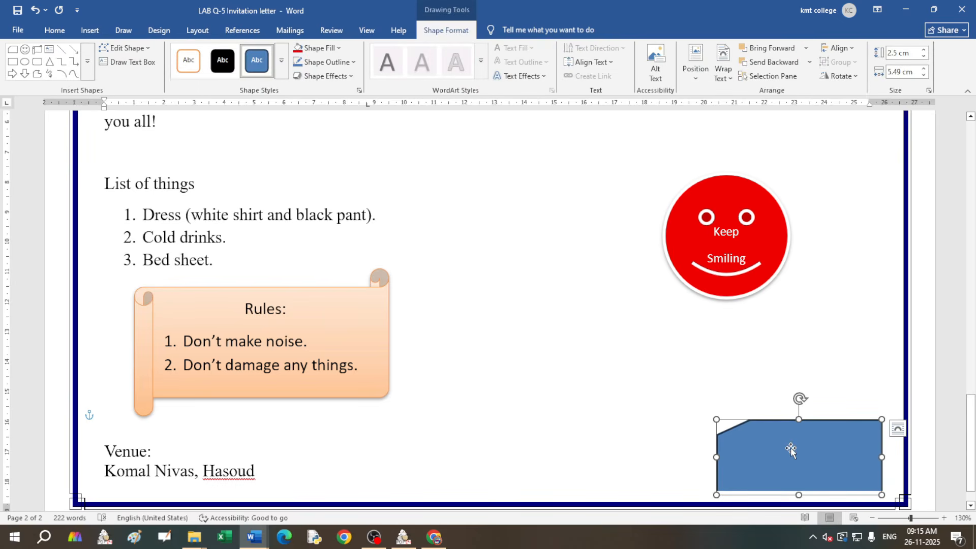
Step: Fill the cut-corner shape with gold (Orange) and nudge it slightly upward
left_click(282, 60)
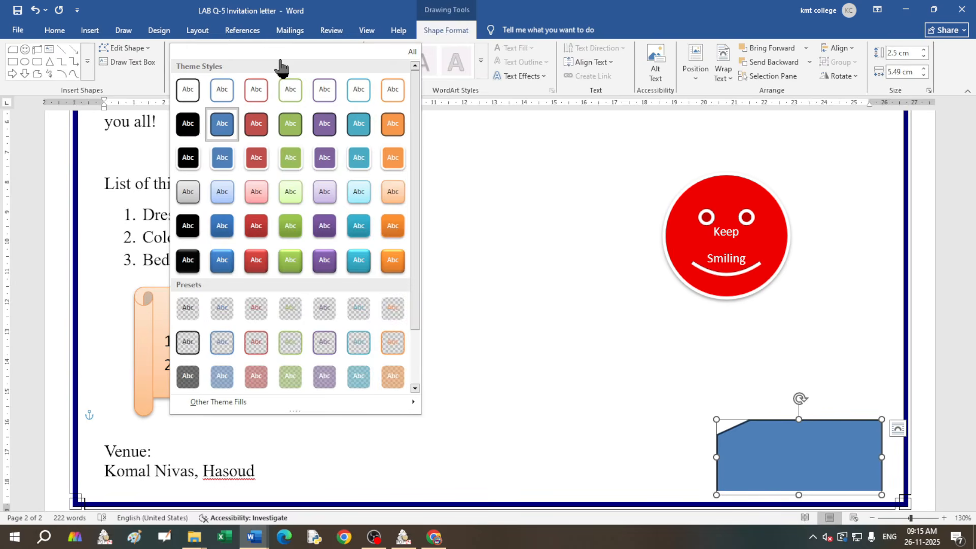
left_click(798, 469)
left_click(337, 48)
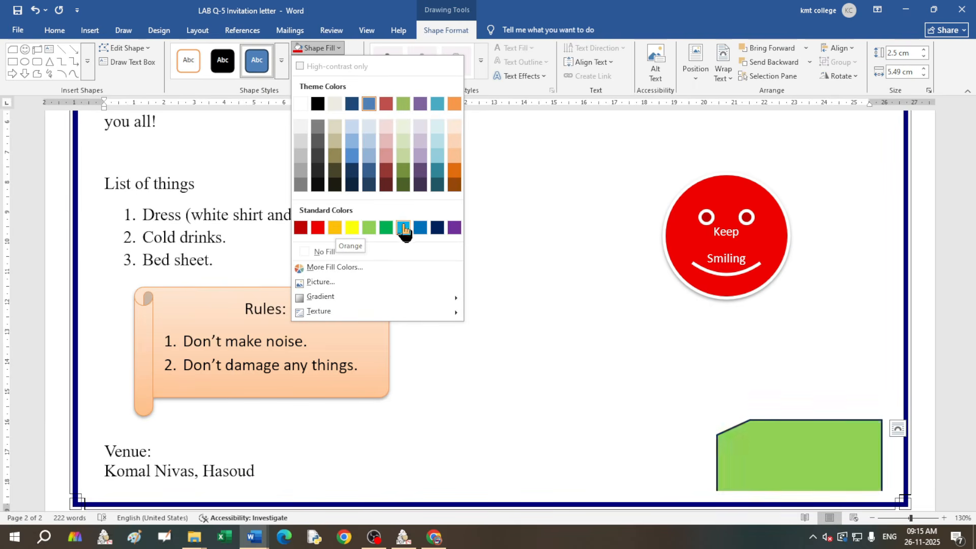
left_click(335, 228)
scroll(770, 329, "down", 1)
left_click_drag(798, 430, 801, 405)
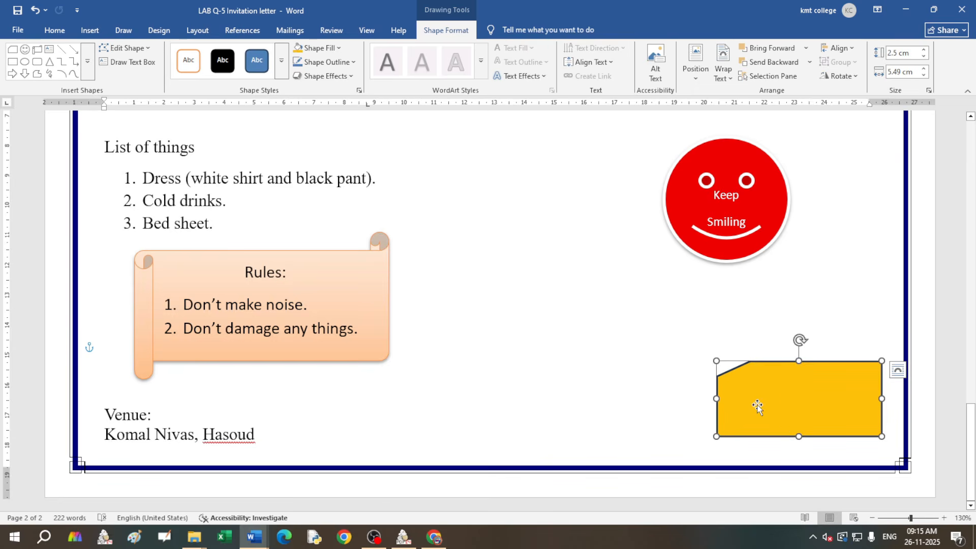
Step: Add the two-line signature text inside the gold shape in red, bold, 18 pt
right_click(796, 385)
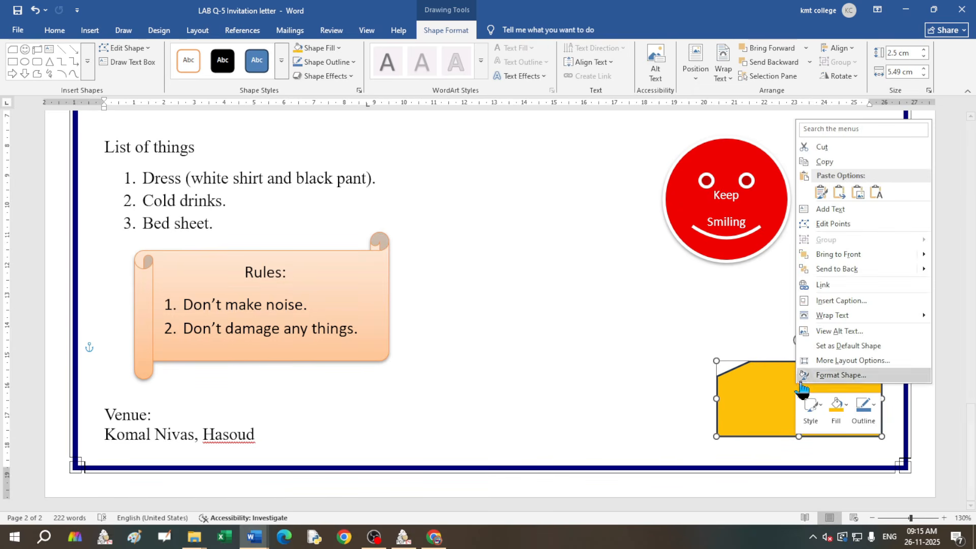
left_click(828, 211)
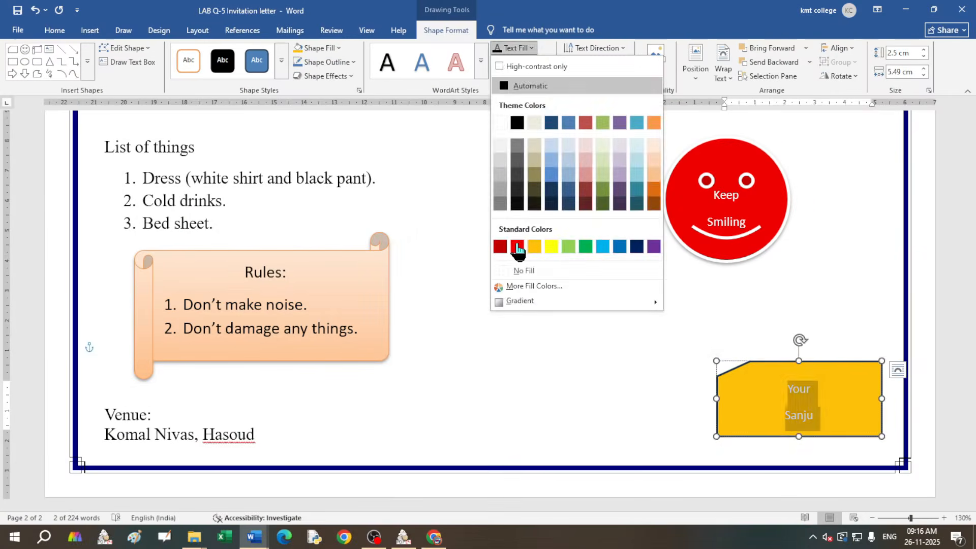
left_click(516, 245)
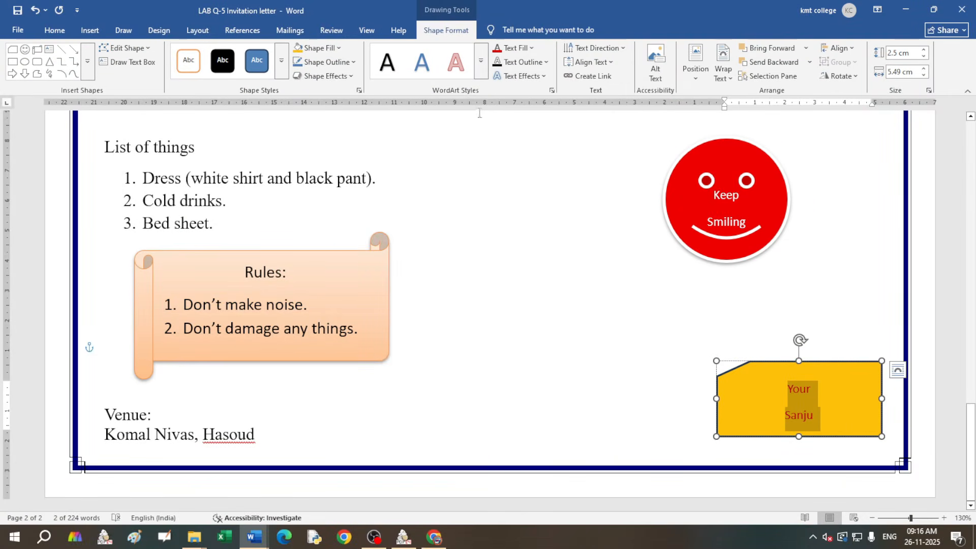
left_click(55, 31)
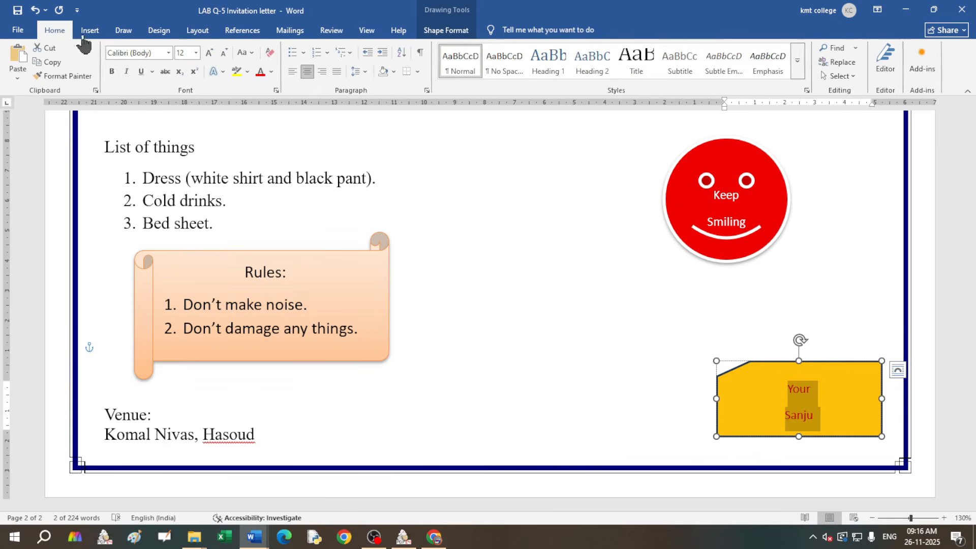
left_click(111, 71)
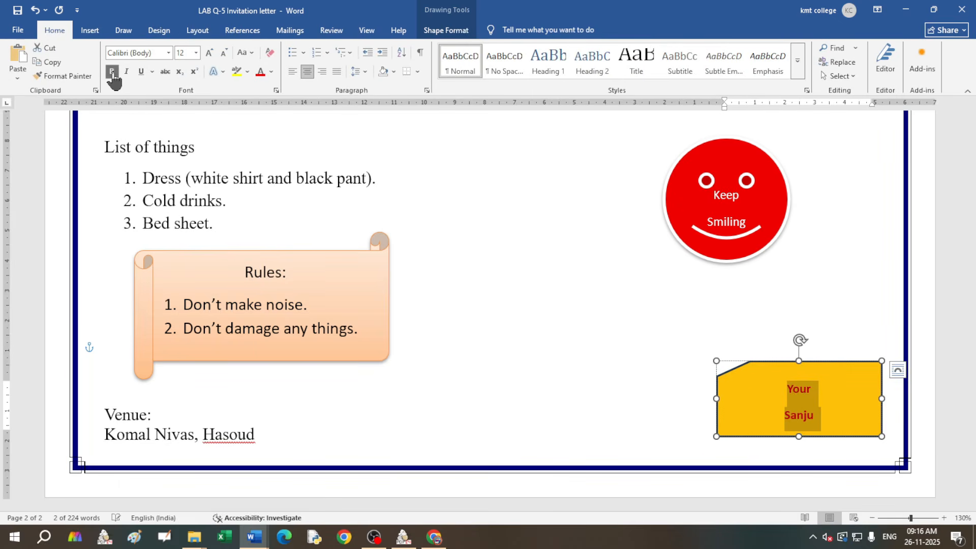
left_click(209, 53)
left_click(209, 53)
left_click(209, 53)
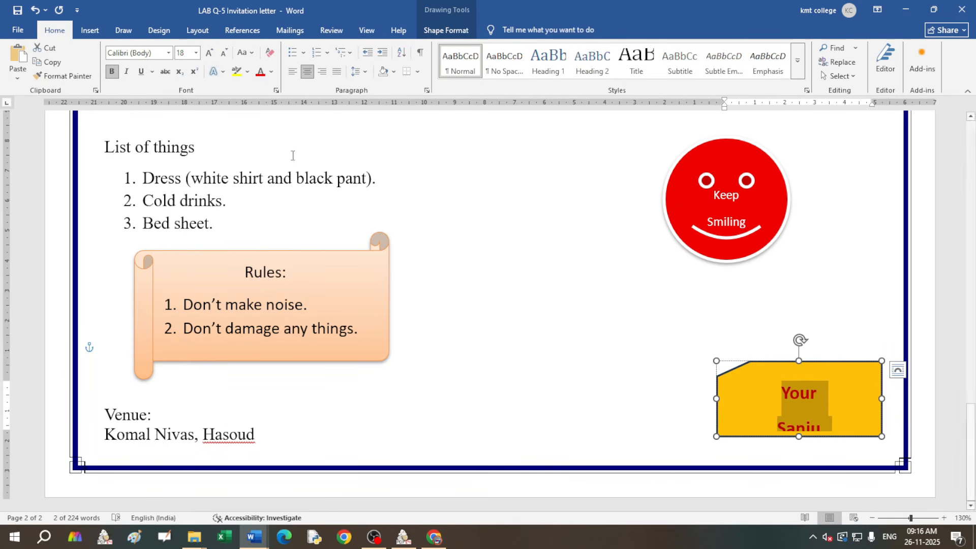
Step: Adjust the signature's line spacing, settling on single spacing between the two lines
left_click(363, 71)
left_click(390, 212)
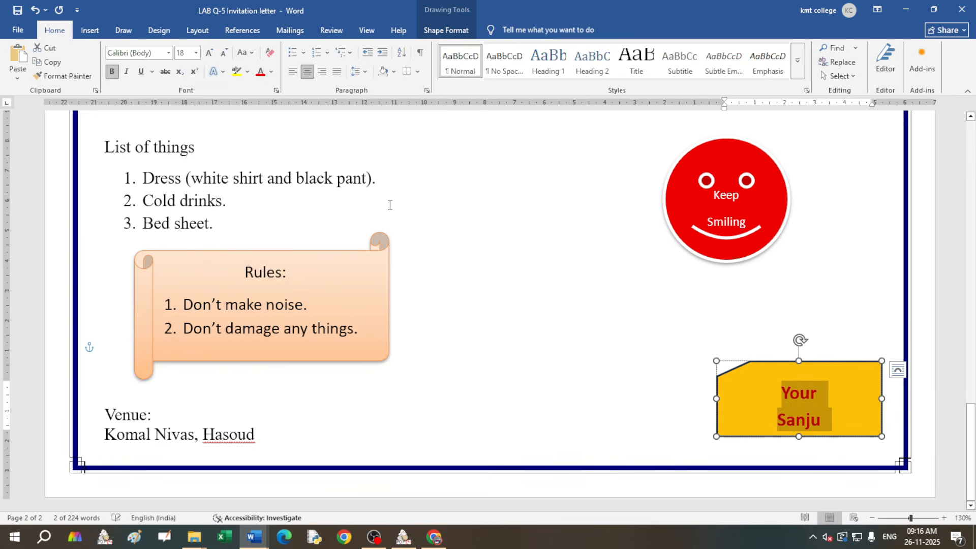
left_click(363, 72)
left_click(375, 93)
left_click(364, 72)
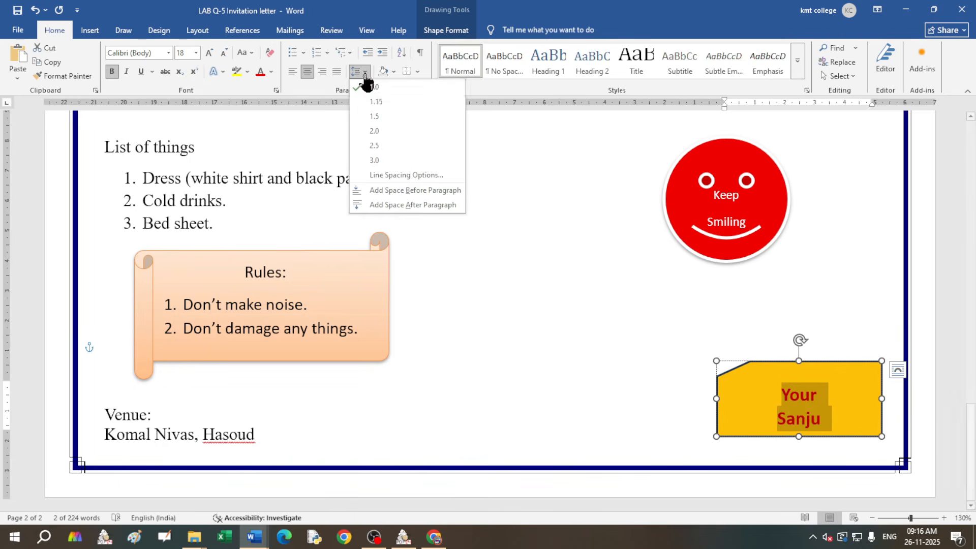
left_click(375, 92)
Step: Zoom out to view the whole finished invitation page
left_click(859, 406)
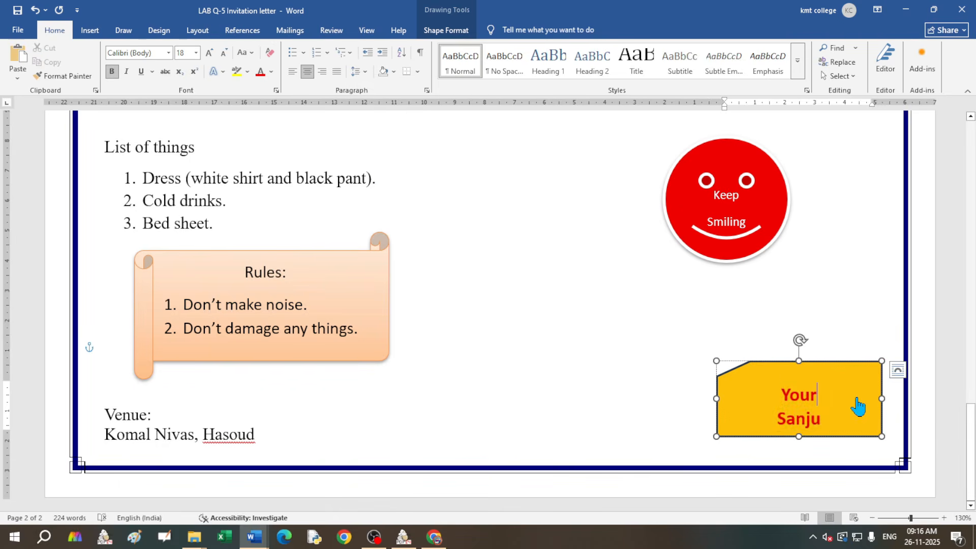
left_click(563, 342)
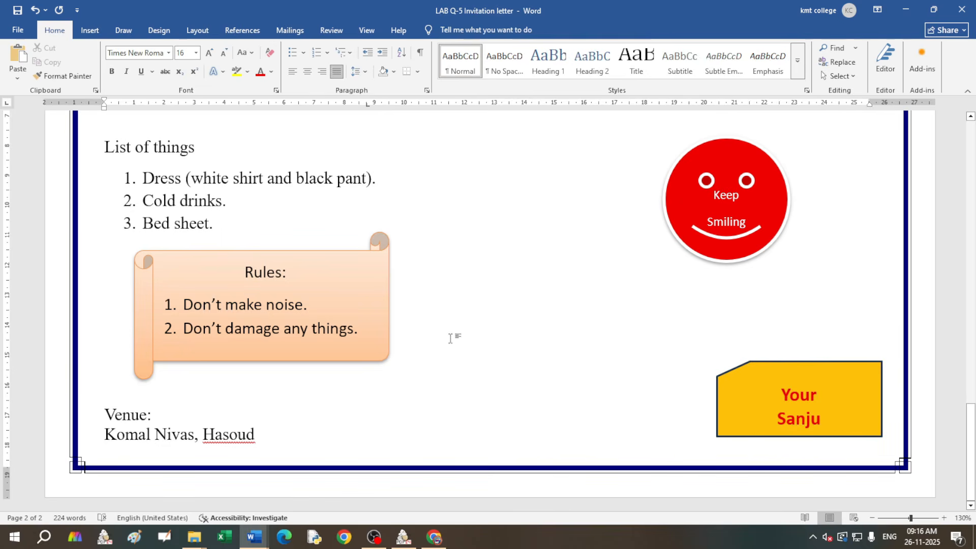
left_click(873, 518)
left_click(873, 518)
left_click(873, 518)
left_click(873, 518)
left_click(873, 518)
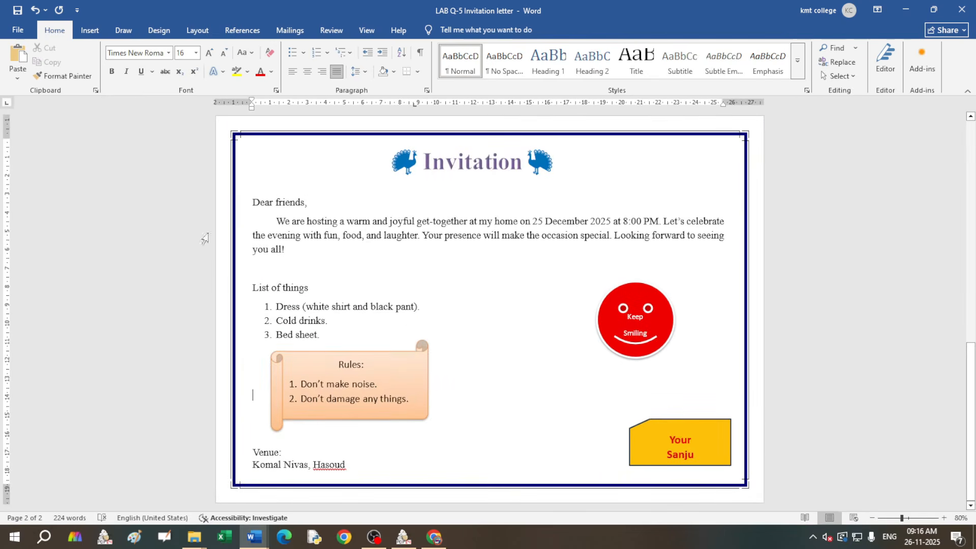